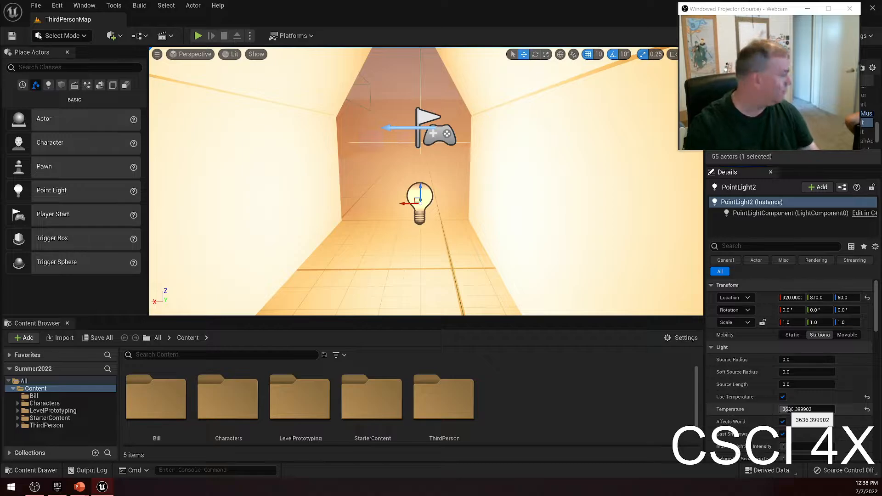
# Raise PointLight2's temperature to 12000 and check the lighting inside and outside the house
pyautogui.moveTo(785, 409); pyautogui.dragTo(792, 409)
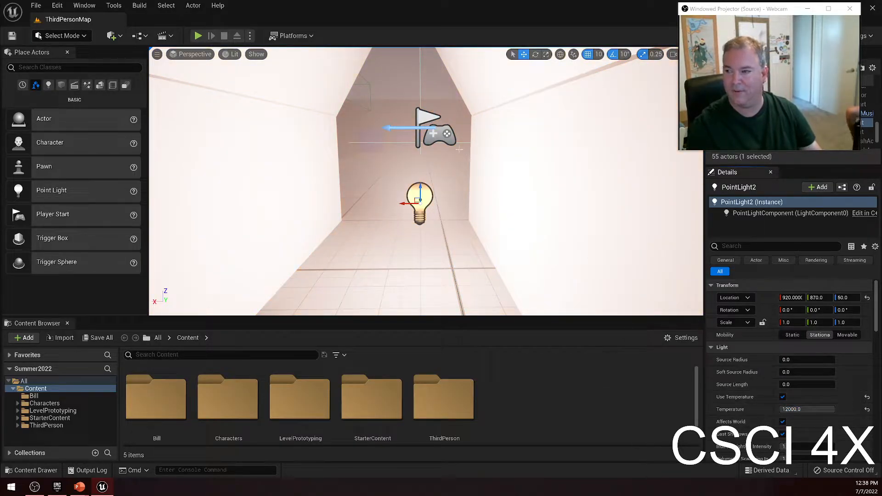
pyautogui.moveTo(570, 221); pyautogui.dragTo(540, 211, button='right')
pyautogui.scroll(-4, 521, 202)
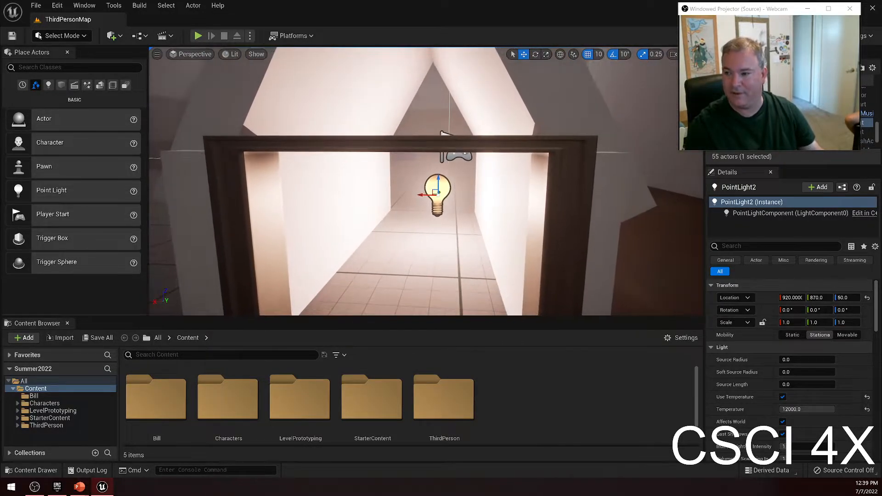
pyautogui.scroll(4, 521, 202)
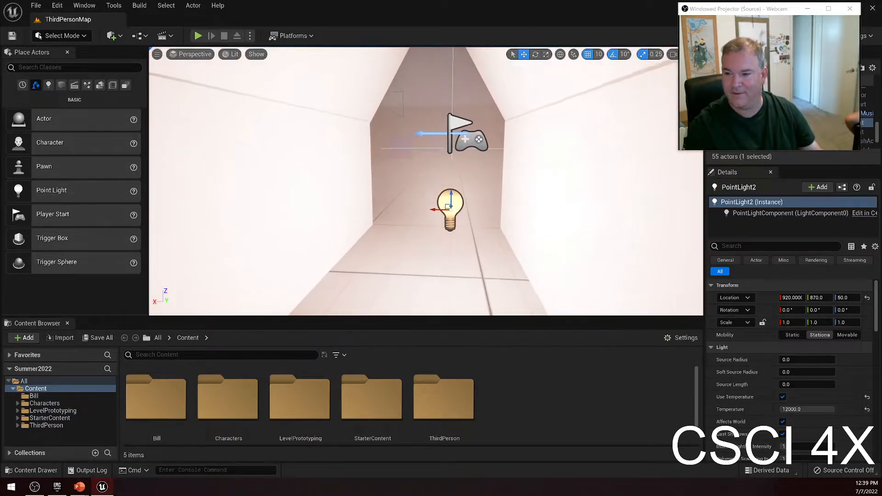
# Reset PointLight2's temperature to its default and view the lit house from outside
pyautogui.click(804, 409)
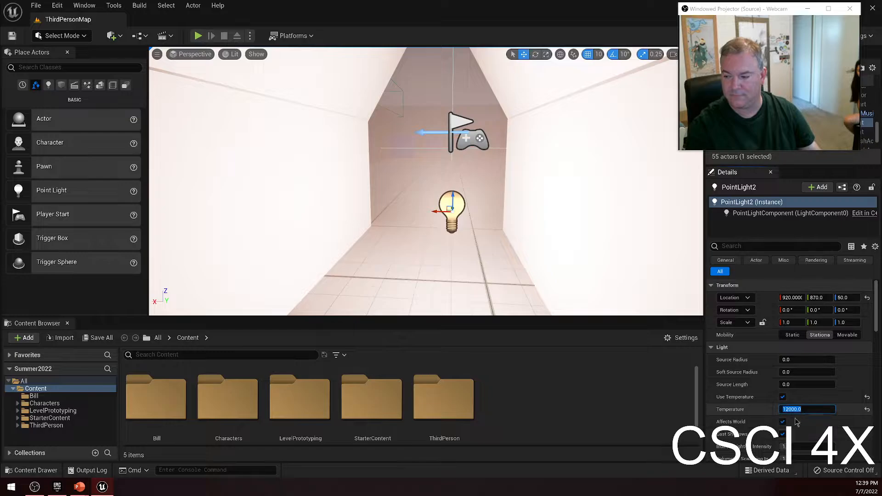
pyautogui.click(867, 409)
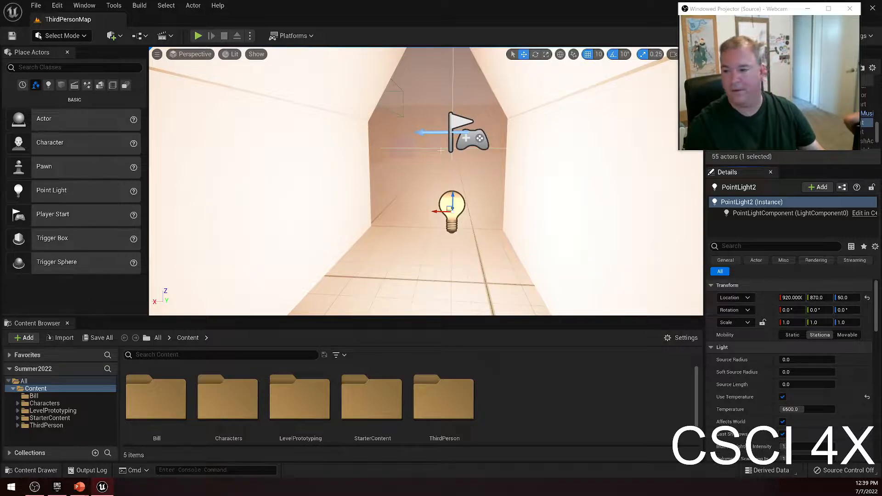
pyautogui.moveTo(441, 150); pyautogui.dragTo(449, 186, button='right')
pyautogui.press('w')
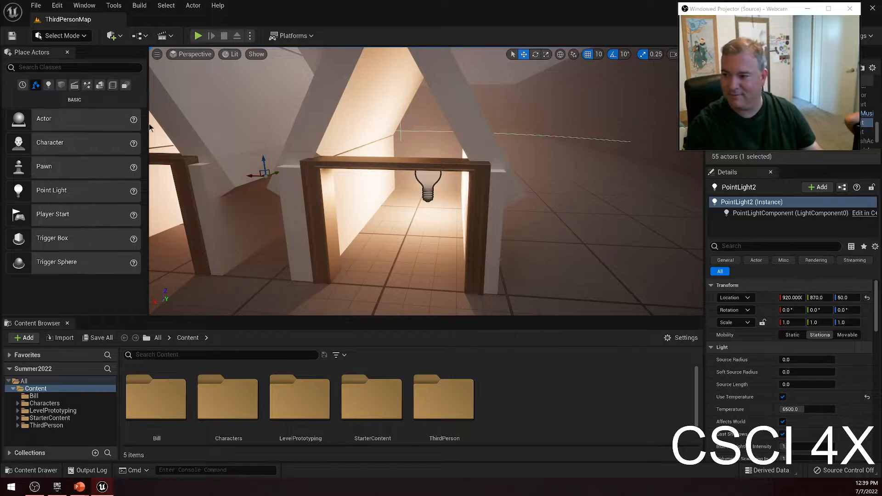
# Select the point light in the neighbouring house and review its light settings
pyautogui.moveTo(401, 132)
pyautogui.mouseDown(button='right')
pyautogui.moveTo(386, 193)
pyautogui.moveTo(413, 129)
pyautogui.moveTo(412, 138)
pyautogui.mouseUp(button='right')
pyautogui.press('a')
pyautogui.press('w')
pyautogui.click(403, 174)
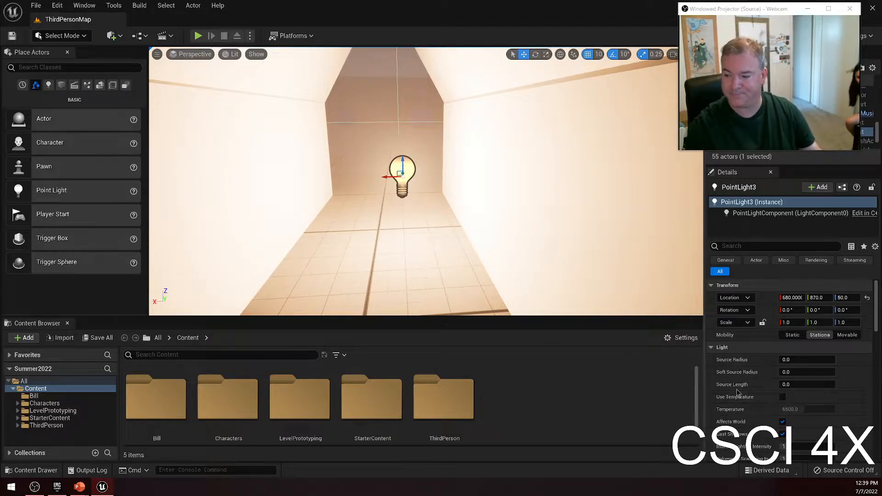
pyautogui.scroll(-1, 738, 392)
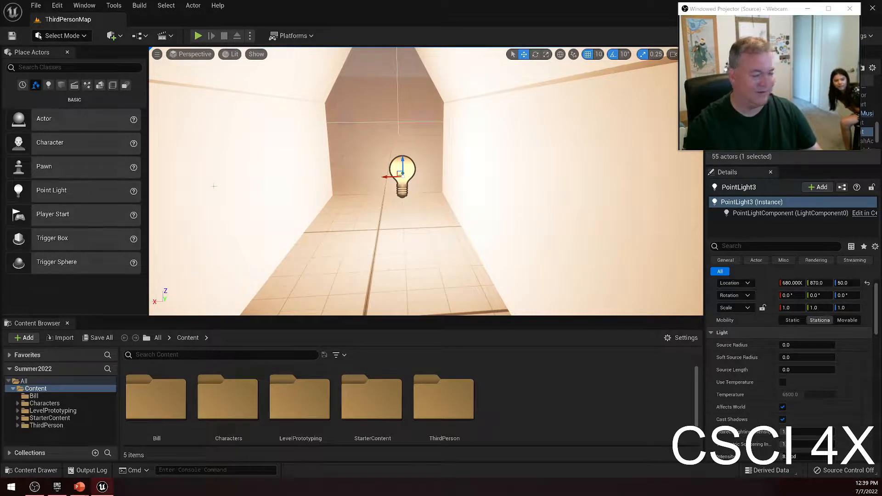
# Select the Player Start behind the first house and expand its advanced Actor and Cooking properties
pyautogui.moveTo(214, 186); pyautogui.dragTo(173, 285)
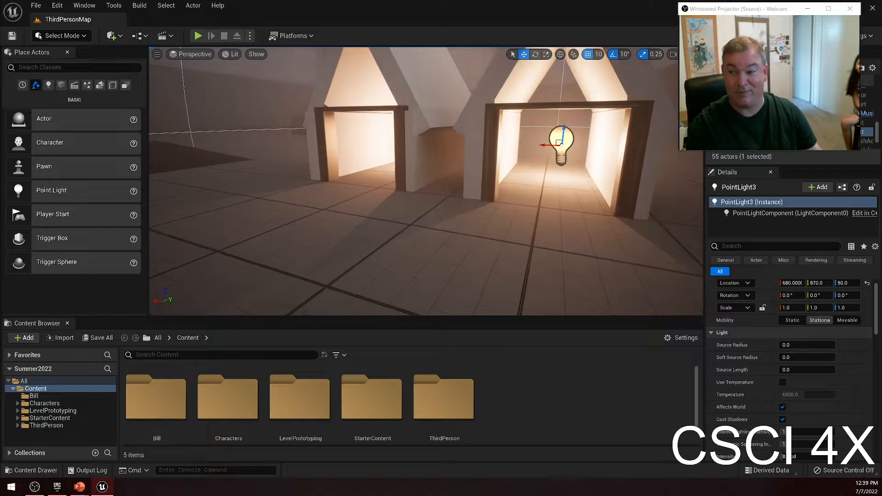
pyautogui.moveTo(426, 181); pyautogui.dragTo(435, 212, button='right')
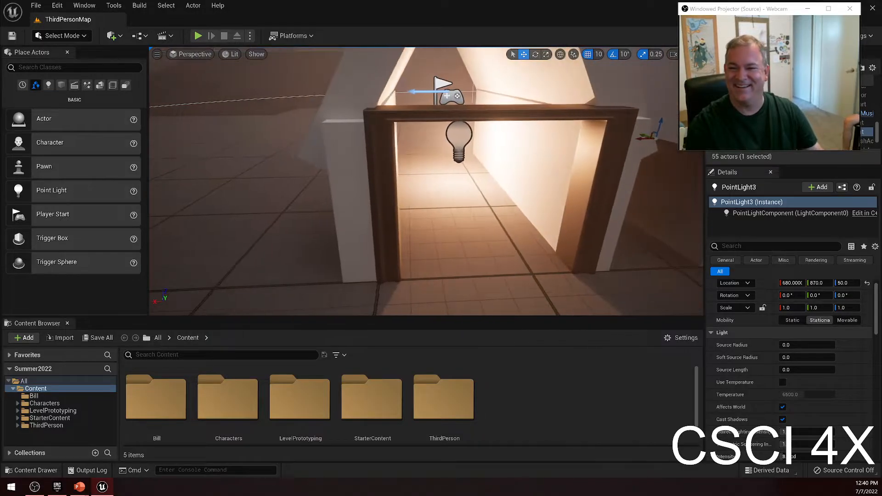
pyautogui.click(457, 85)
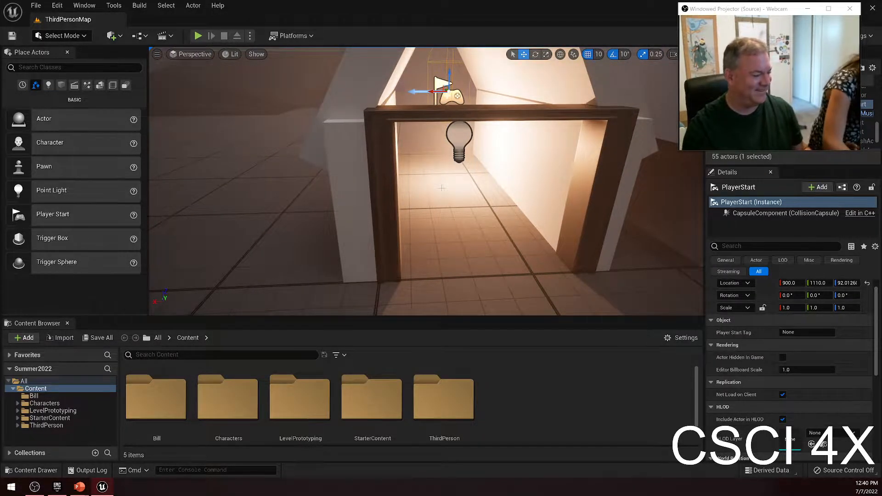
pyautogui.moveTo(584, 207); pyautogui.dragTo(445, 296)
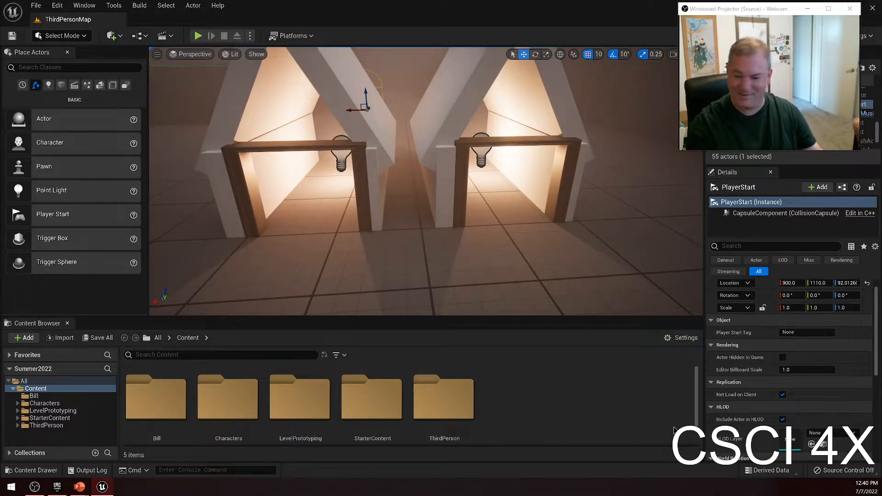
pyautogui.scroll(-3, 748, 367)
pyautogui.scroll(-5, 748, 367)
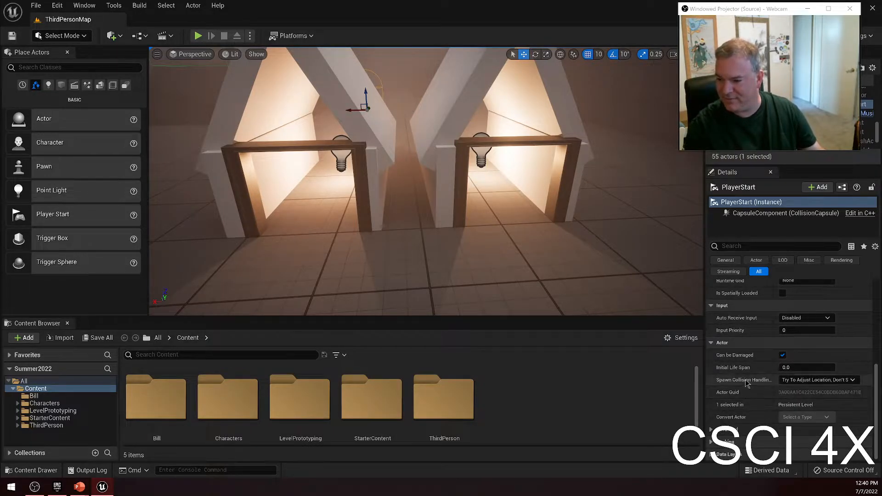
pyautogui.click(724, 432)
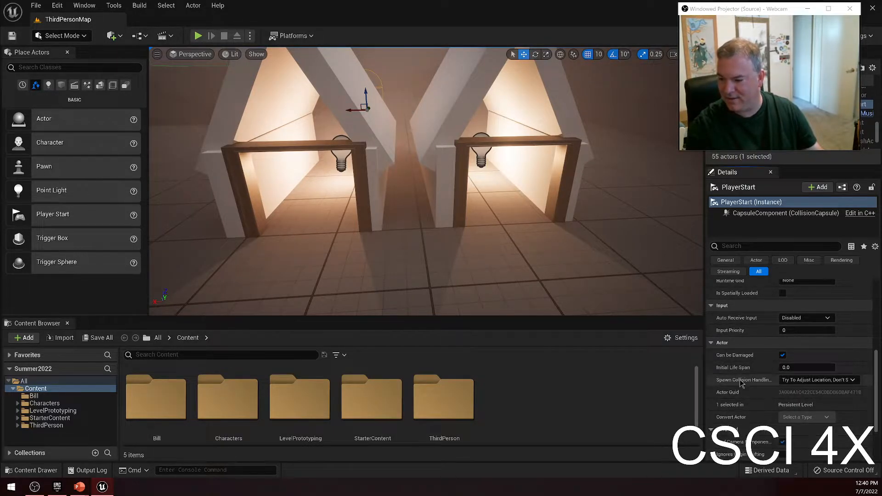
pyautogui.scroll(-3, 724, 437)
pyautogui.click(724, 439)
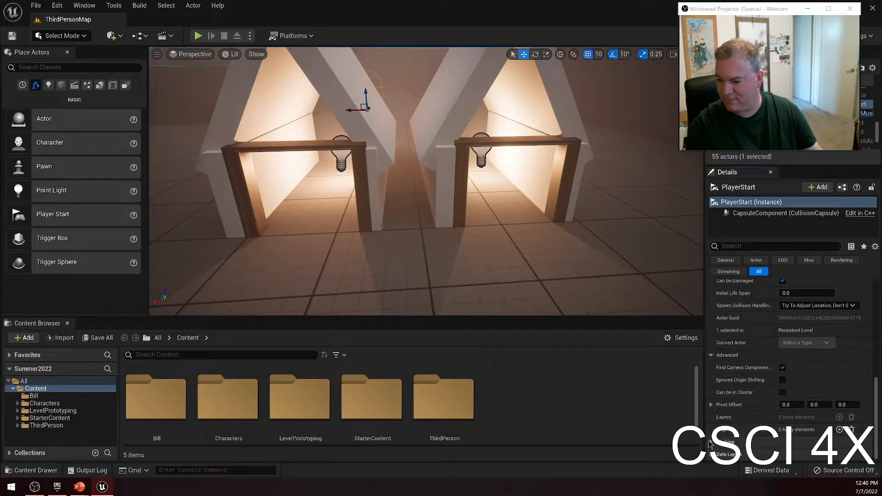
pyautogui.scroll(-1, 724, 439)
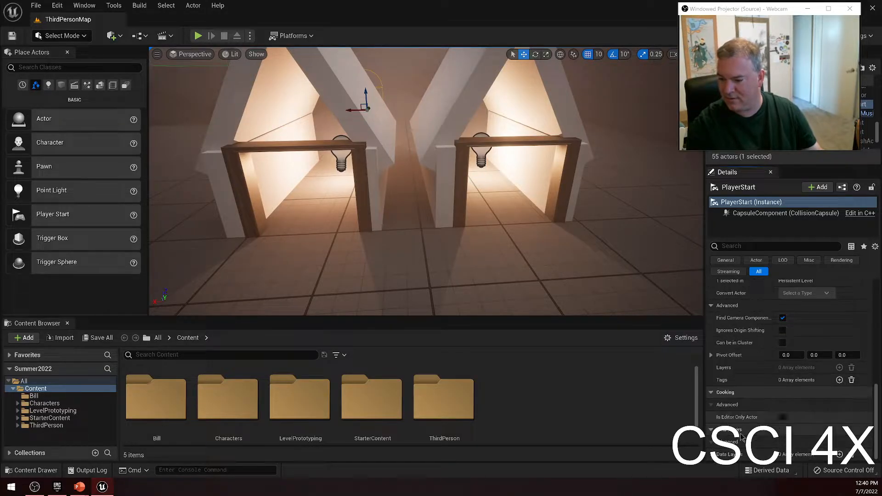
# Examine the Player Start's full property list, from its transform down to its tags and data layers
pyautogui.scroll(1, 764, 383)
pyautogui.scroll(5, 764, 383)
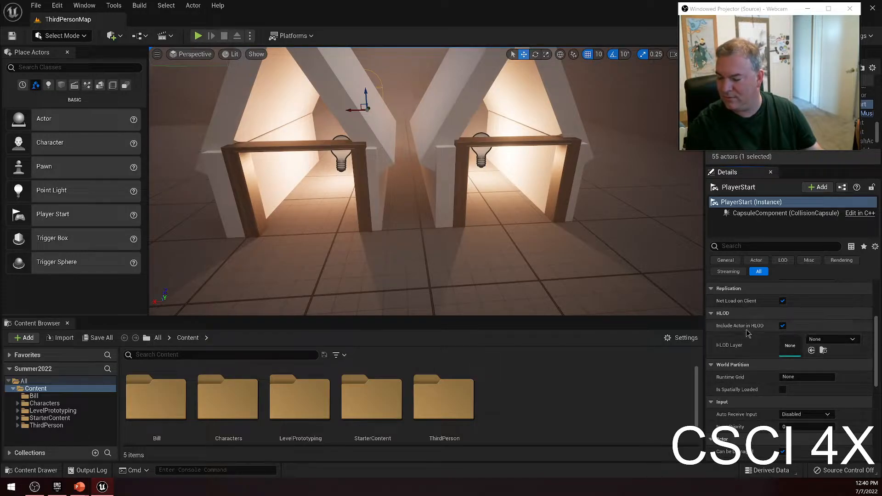
pyautogui.scroll(3, 745, 354)
pyautogui.scroll(1, 752, 356)
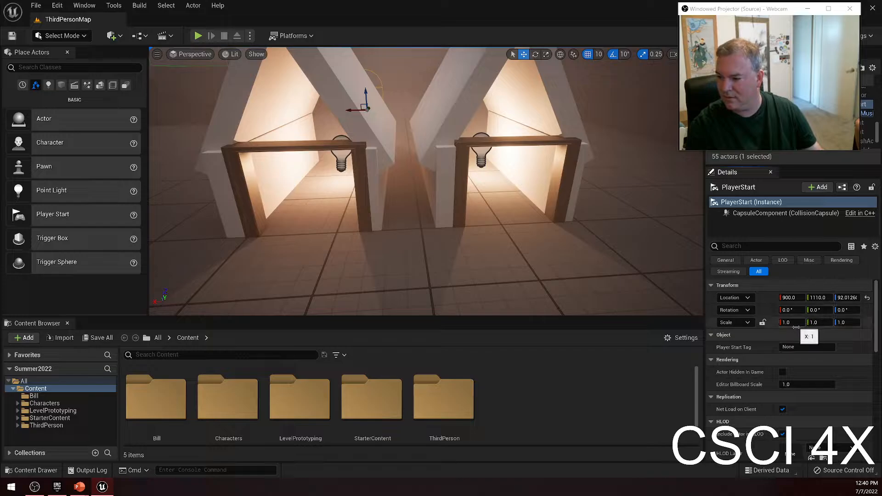
pyautogui.scroll(-2, 818, 349)
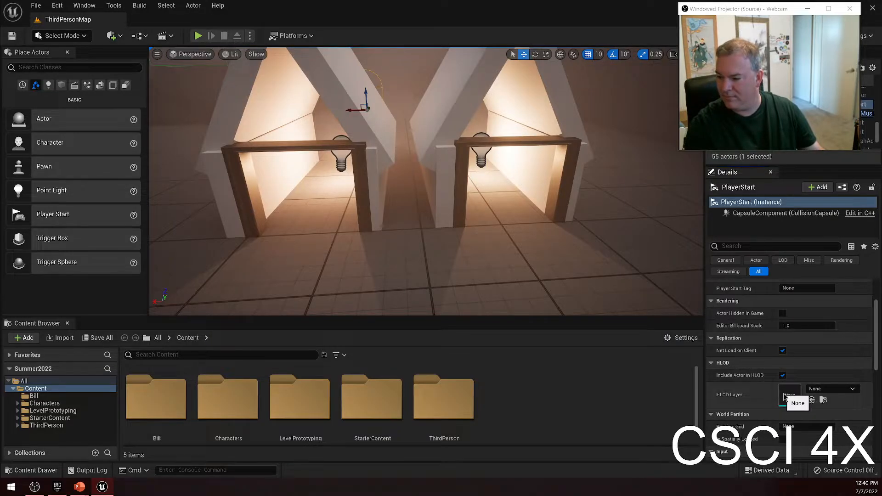
pyautogui.scroll(-3, 818, 393)
pyautogui.scroll(-2, 822, 387)
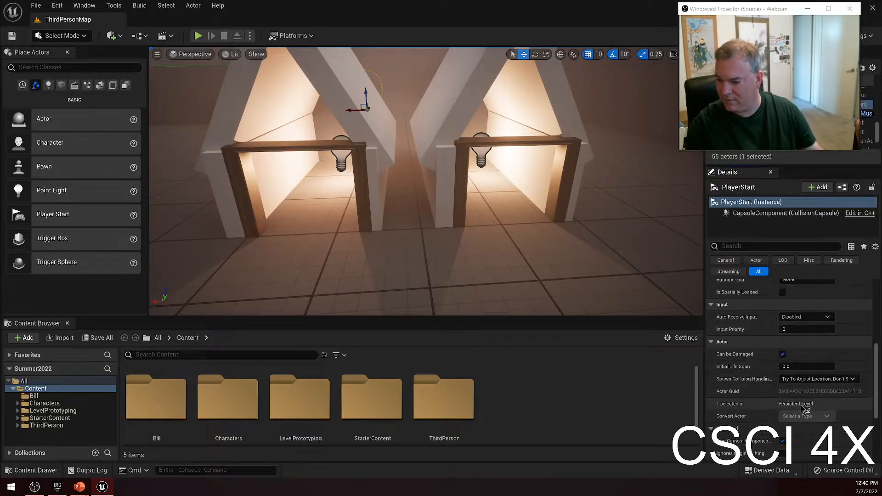
pyautogui.scroll(-3, 825, 372)
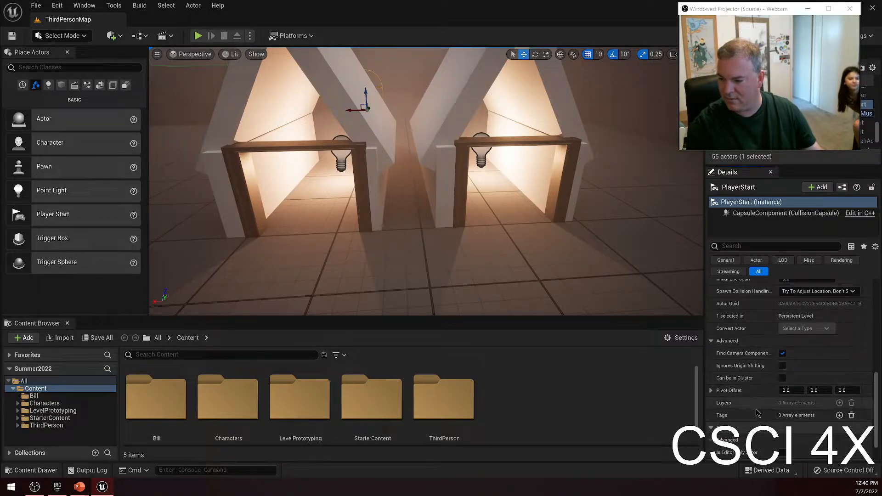
pyautogui.scroll(-1, 742, 398)
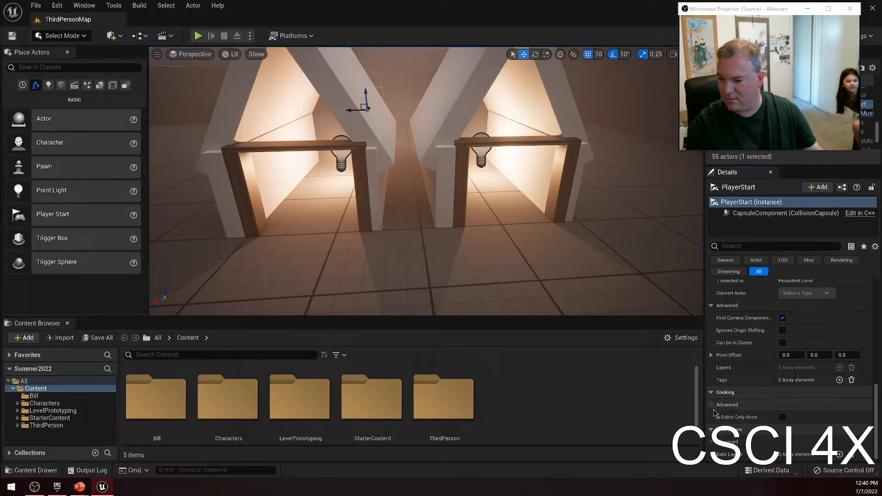
pyautogui.scroll(2, 761, 380)
pyautogui.scroll(8, 782, 367)
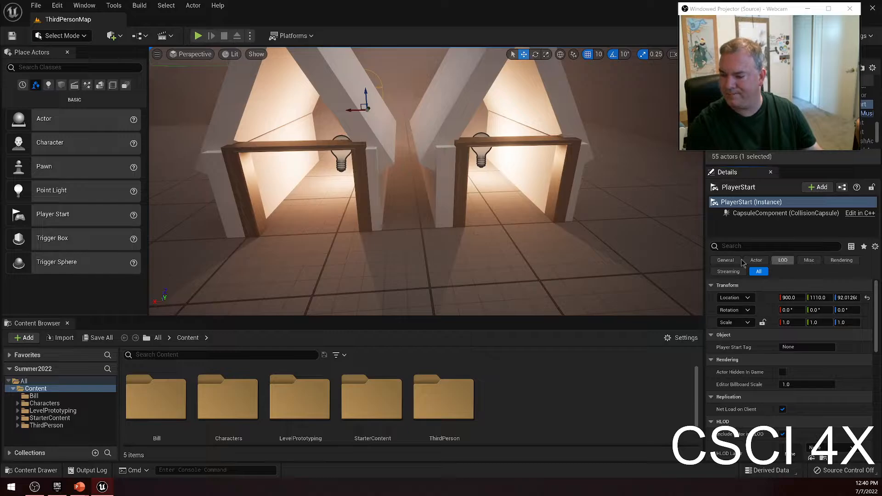
pyautogui.scroll(-8, 781, 354)
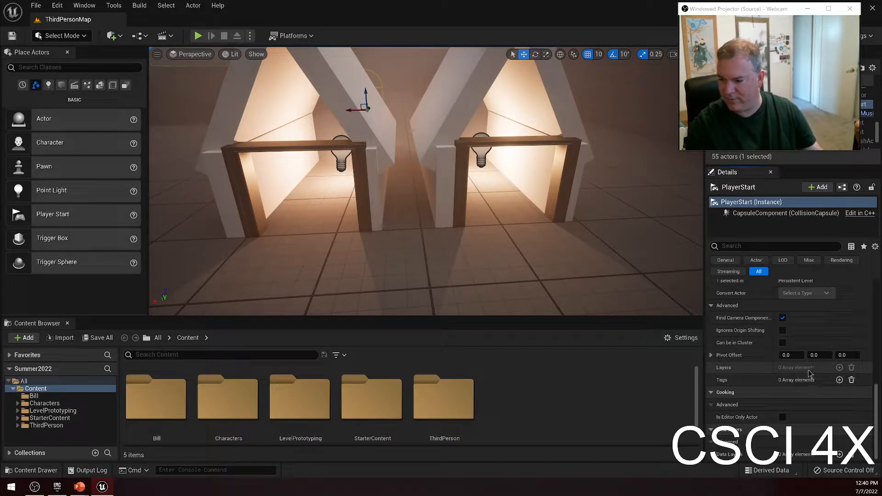
pyautogui.scroll(8, 809, 374)
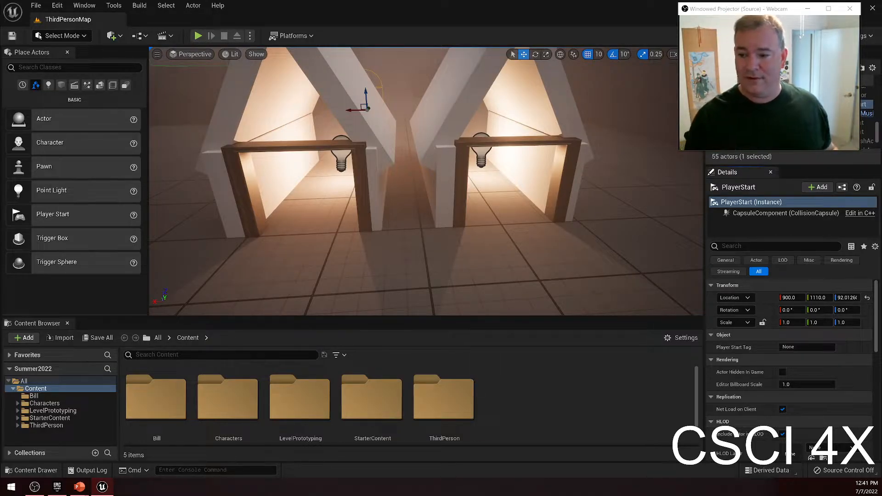
pyautogui.scroll(-2, 754, 299)
pyautogui.scroll(2, 754, 299)
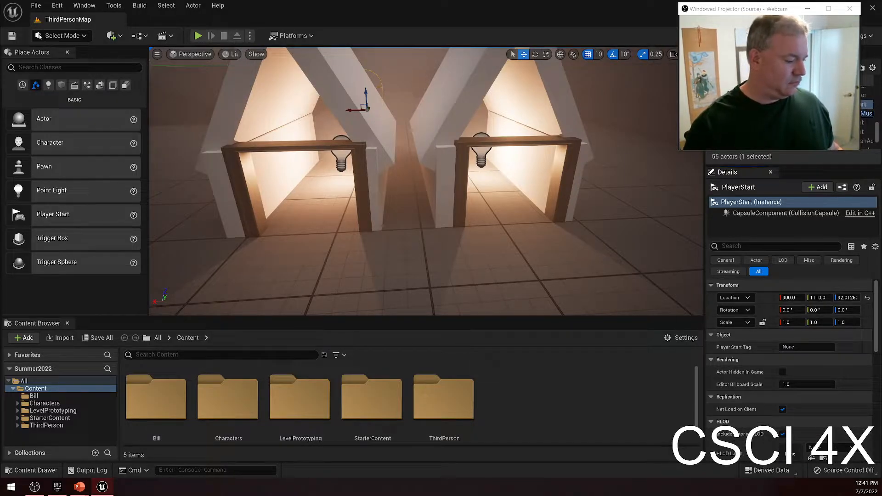
# Search the web for "ils profile lighting" in Firefox, skim the results and close the browser
pyautogui.write('i')
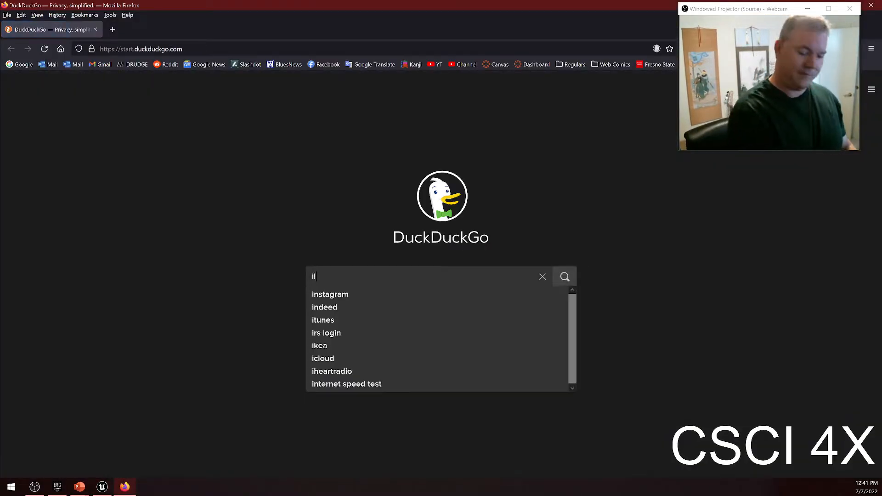
pyautogui.write('ls profile lighting')
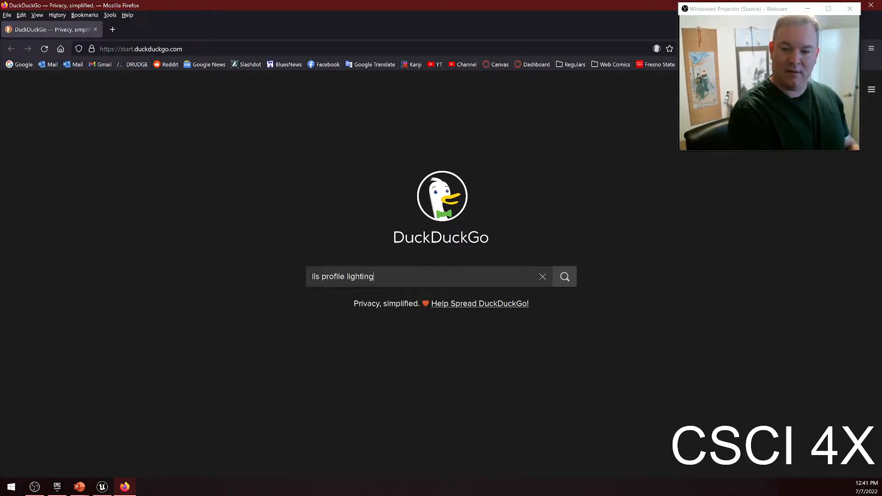
pyautogui.press('Return')
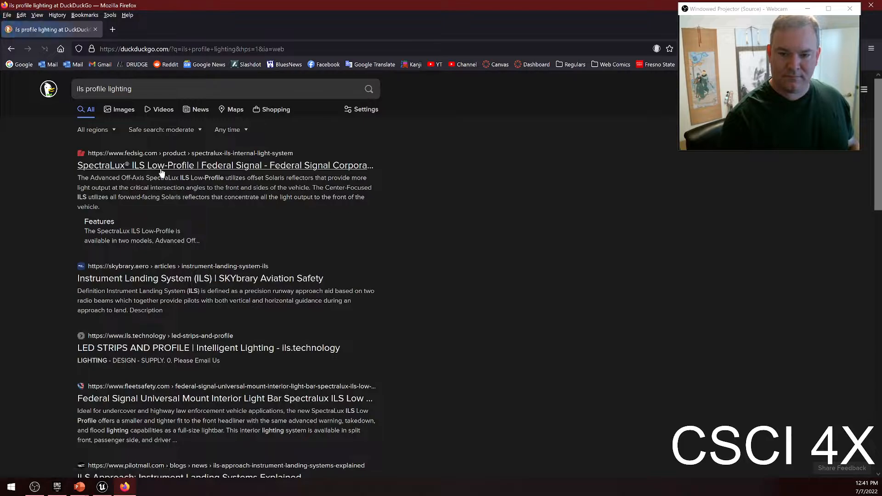
pyautogui.scroll(-2, 69, 234)
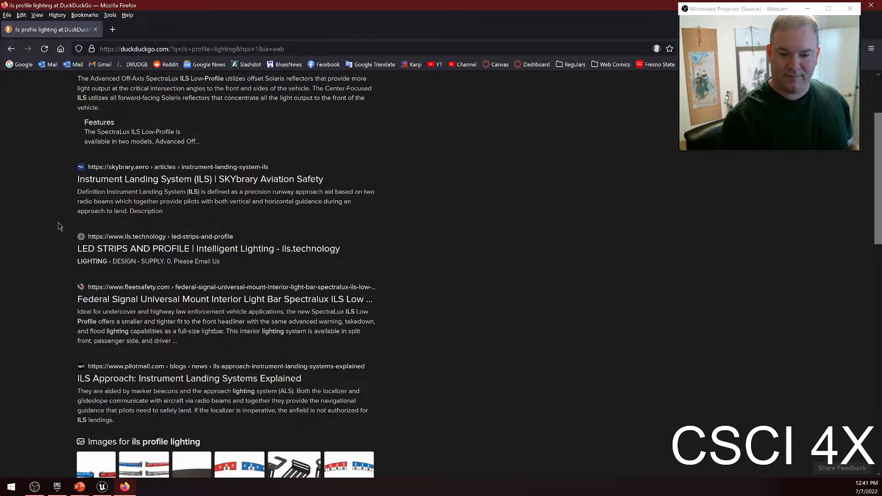
pyautogui.hotkey('ctrl', 'k')
pyautogui.hotkey('alt', 'F4')
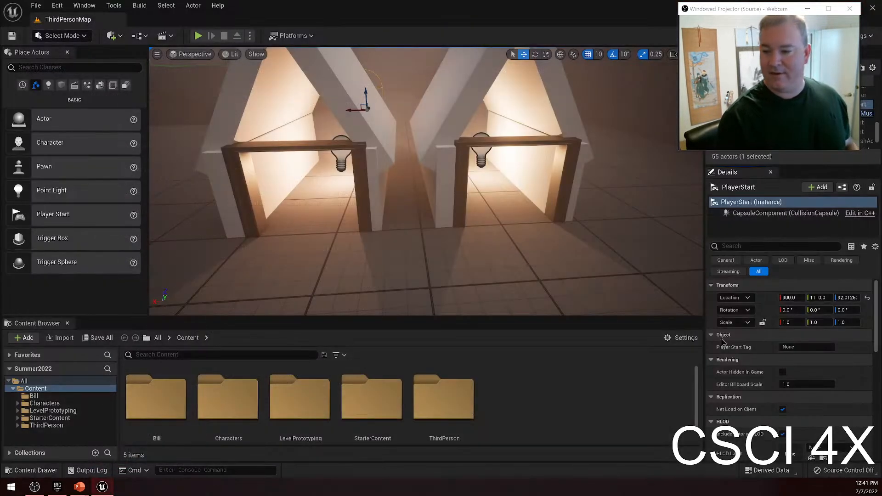
# Switch to the presentation to view the Point light slide, and return to the Unreal level editor
pyautogui.scroll(-2, 831, 391)
pyautogui.scroll(2, 831, 399)
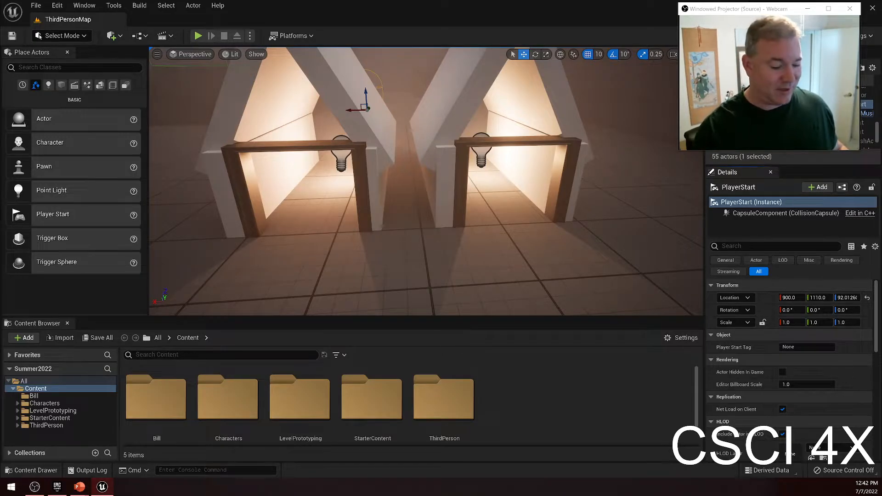
pyautogui.hotkey('alt', 'Tab')
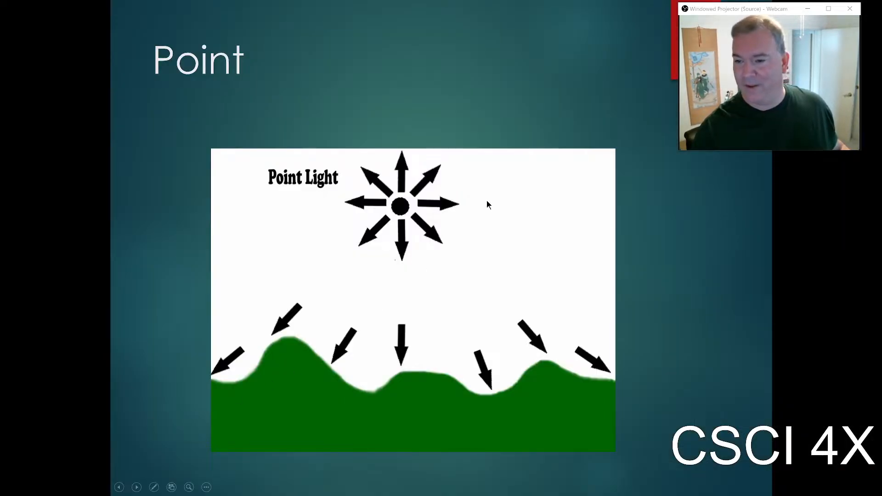
pyautogui.hotkey('alt', 'Tab')
# Examine the point light inside the house up close and look through the Player Start's properties
pyautogui.press('w')
pyautogui.moveTo(302, 264); pyautogui.dragTo(281, 262, button='right')
pyautogui.press('s')
pyautogui.press('w')
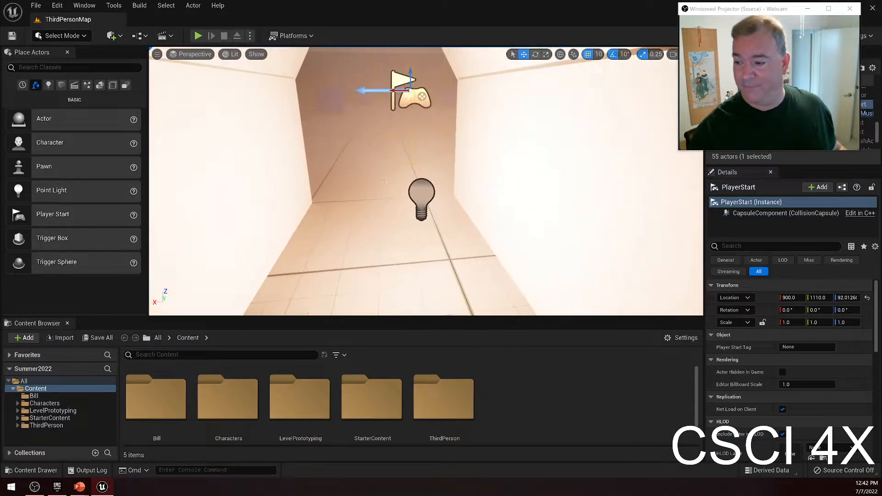
pyautogui.scroll(-5, 782, 363)
pyautogui.scroll(5, 829, 347)
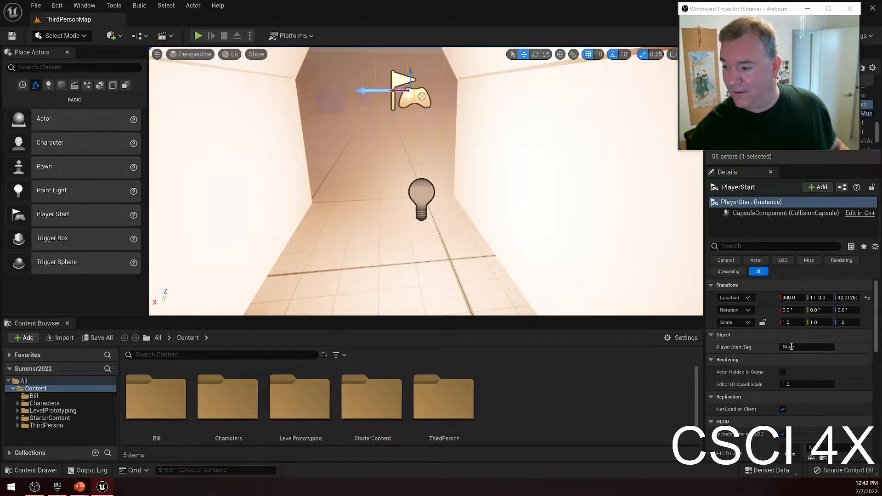
# Select the point light inside the house, try a soft source radius of about 0.67 and reset it to default
pyautogui.click(418, 192)
pyautogui.scroll(-2, 805, 404)
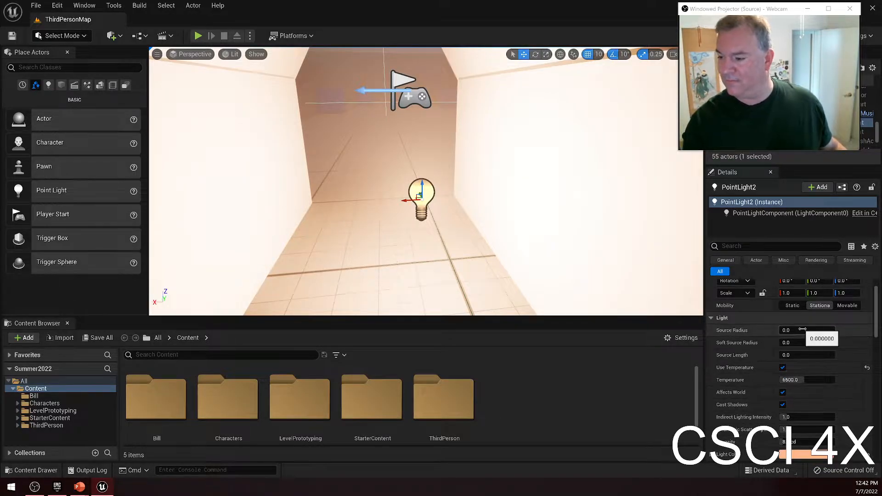
pyautogui.moveTo(805, 330)
pyautogui.mouseDown()
pyautogui.moveTo(781, 330)
pyautogui.moveTo(811, 345)
pyautogui.mouseUp()
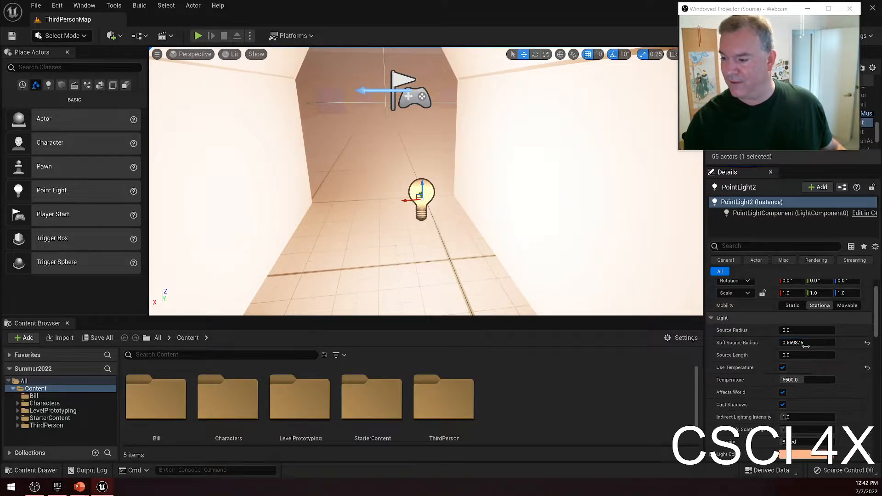
pyautogui.click(868, 343)
pyautogui.scroll(-2, 827, 353)
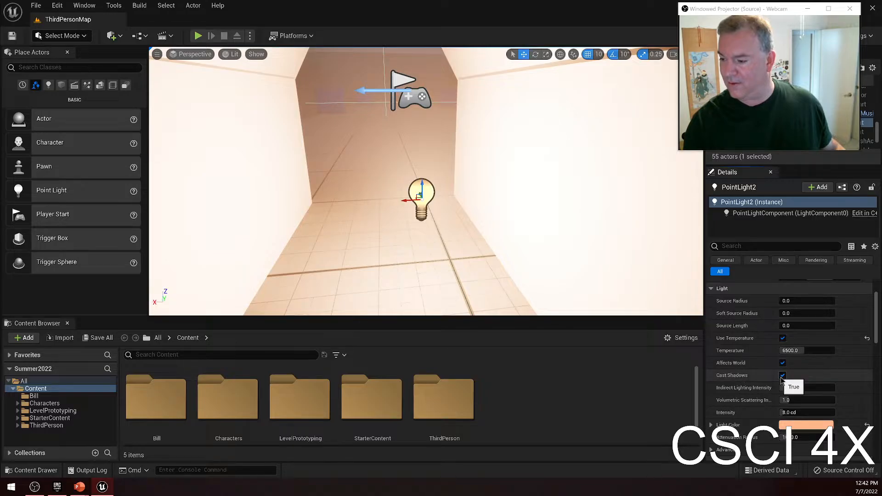
# Raise the point light's volumetric scattering intensity to about 2.6 and view the houses from outside
pyautogui.scroll(-3, 797, 389)
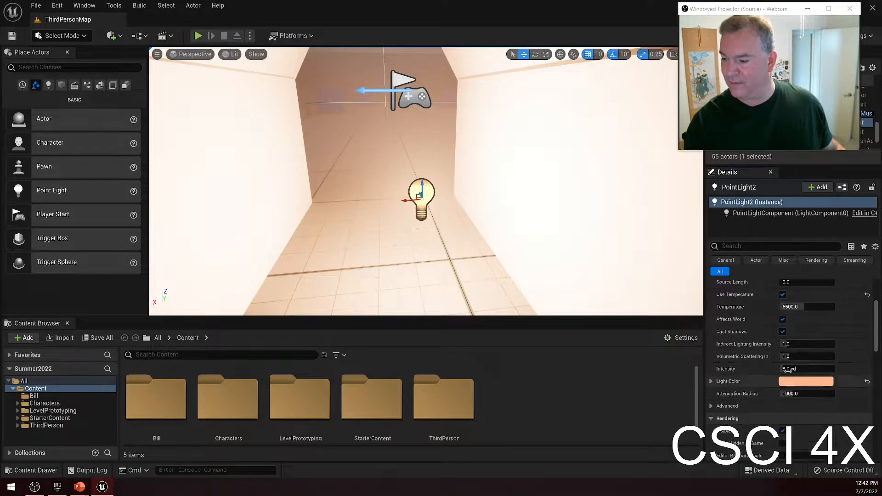
pyautogui.moveTo(795, 356); pyautogui.dragTo(814, 357)
pyautogui.press('s')
pyautogui.moveTo(483, 180); pyautogui.dragTo(554, 180, button='right')
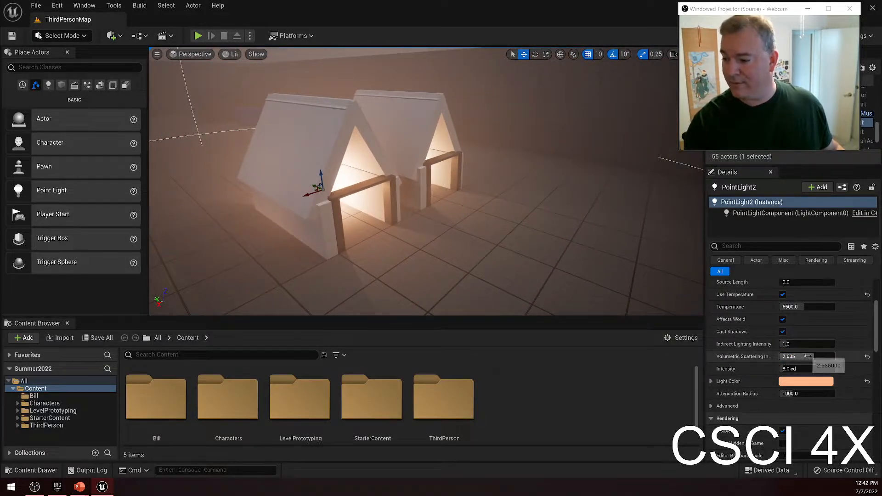
# Increase the point light's volumetric scattering intensity to 4.0 and inspect the glow around both houses
pyautogui.moveTo(813, 357); pyautogui.dragTo(842, 357)
pyautogui.press('d')
pyautogui.moveTo(543, 239); pyautogui.dragTo(425, 181, button='right')
pyautogui.press('s')
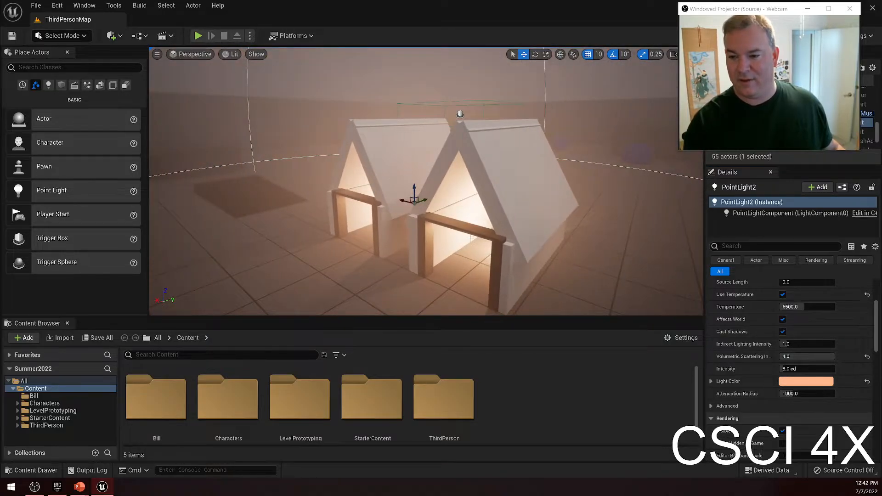
pyautogui.press('a')
pyautogui.moveTo(470, 238); pyautogui.dragTo(559, 241, button='right')
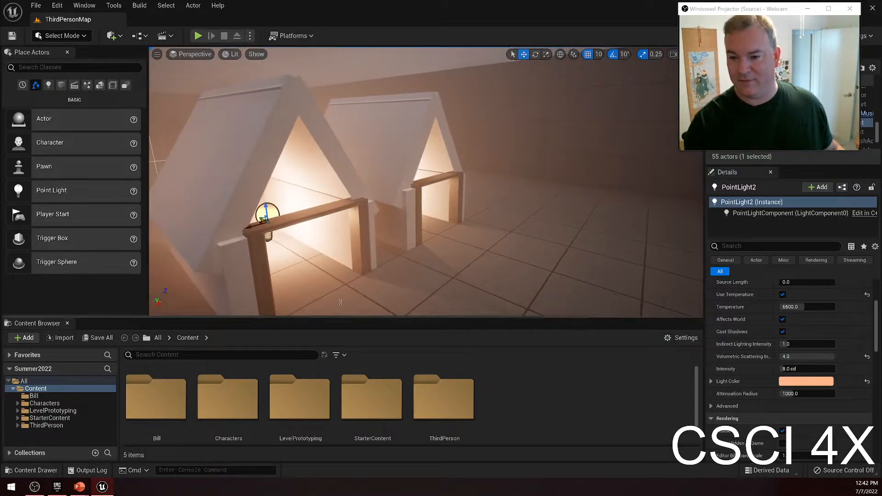
# Set the point light's volumetric scattering intensity to 10 and view the haze around the houses
pyautogui.click(809, 357)
pyautogui.write('10')
pyautogui.press('Return')
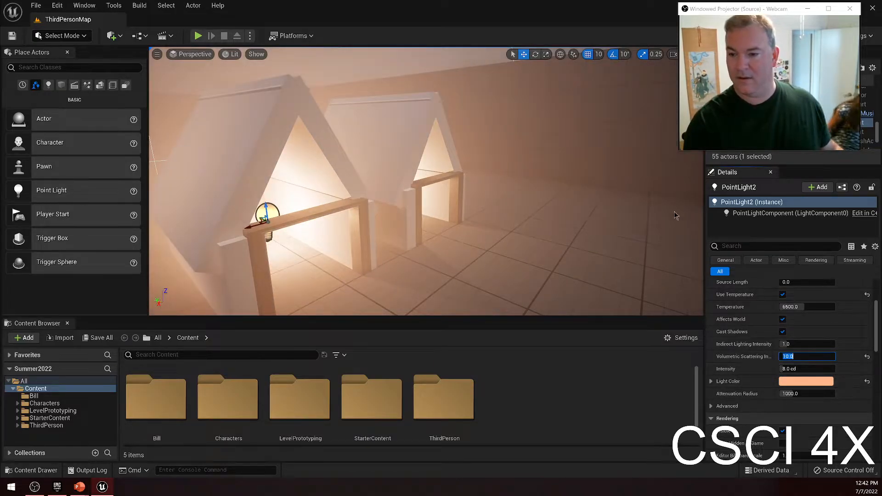
pyautogui.moveTo(413, 206); pyautogui.dragTo(308, 193, button='right')
pyautogui.moveTo(426, 184)
pyautogui.mouseDown(button='right')
pyautogui.moveTo(460, 193)
pyautogui.moveTo(432, 188)
pyautogui.moveTo(455, 193)
pyautogui.moveTo(423, 198)
pyautogui.mouseUp(button='right')
# Look over the point light's rendering and Lightmass settings, and reset its volumetric scattering intensity to default
pyautogui.scroll(-5, 875, 361)
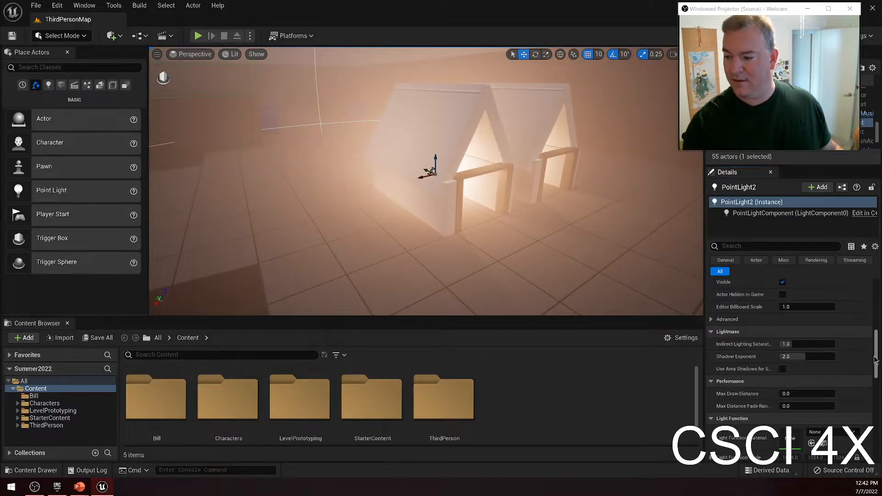
pyautogui.scroll(5, 765, 319)
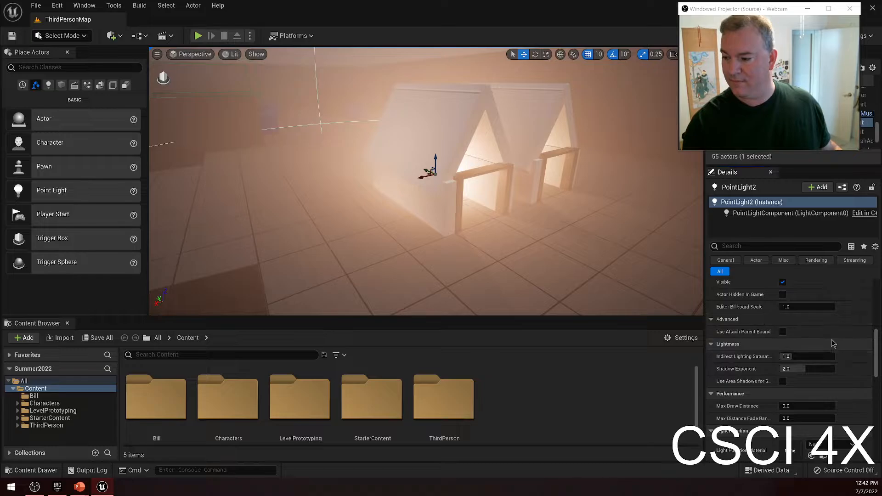
pyautogui.scroll(2, 836, 339)
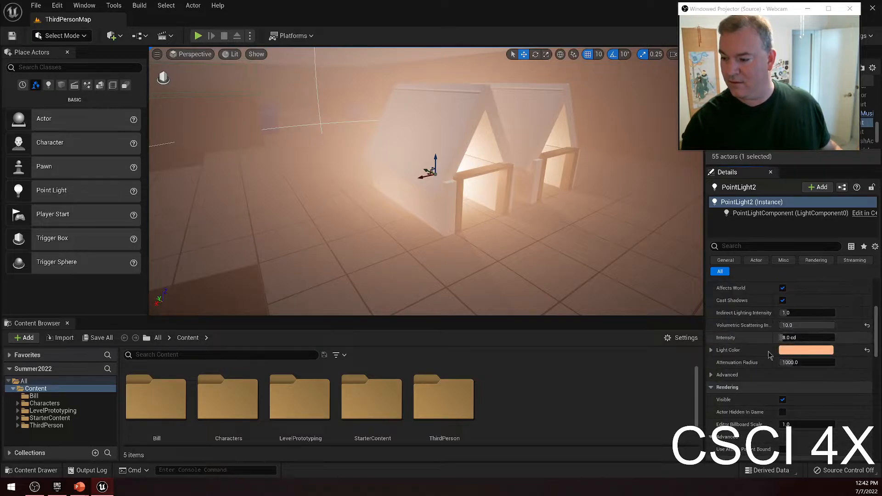
pyautogui.click(867, 327)
# Shrink the point light's attenuation radius to about 182 and inspect the light's reach inside the house
pyautogui.moveTo(640, 276); pyautogui.dragTo(626, 249)
pyautogui.moveTo(802, 363)
pyautogui.mouseDown()
pyautogui.moveTo(835, 362)
pyautogui.moveTo(789, 363)
pyautogui.mouseUp()
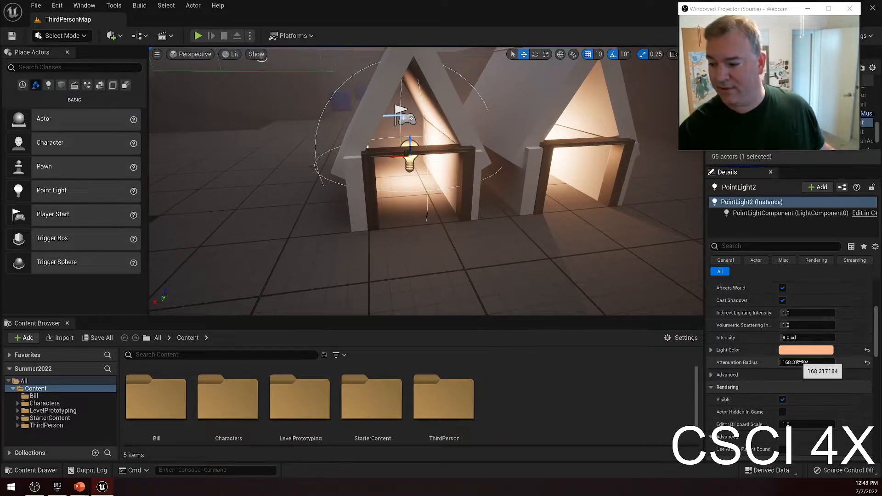
pyautogui.moveTo(808, 363)
pyautogui.mouseDown()
pyautogui.moveTo(854, 363)
pyautogui.moveTo(809, 363)
pyautogui.mouseUp()
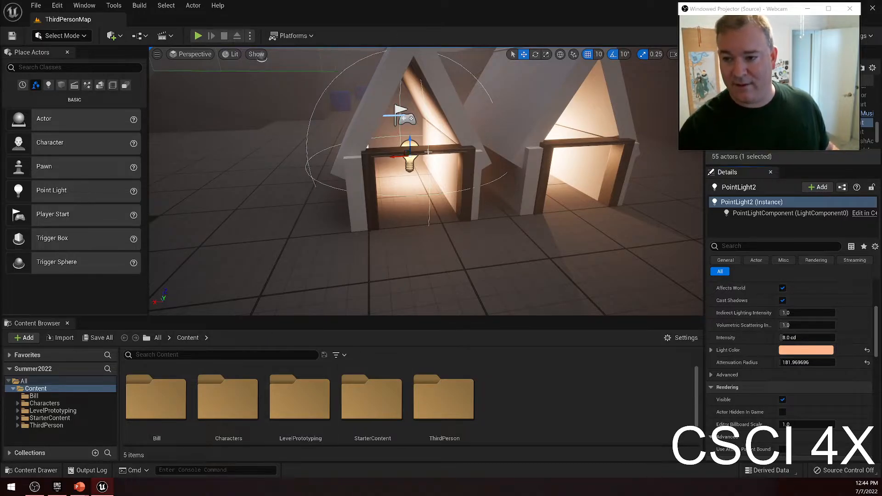
pyautogui.press('f')
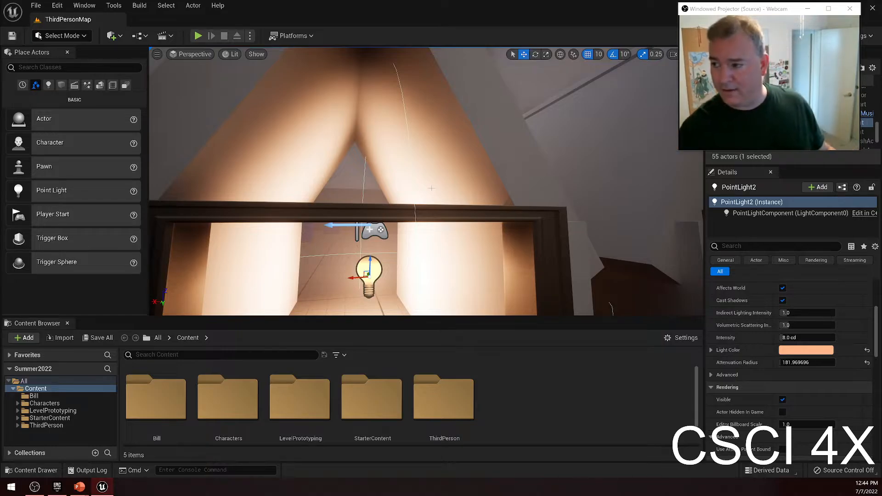
pyautogui.scroll(-5, 432, 188)
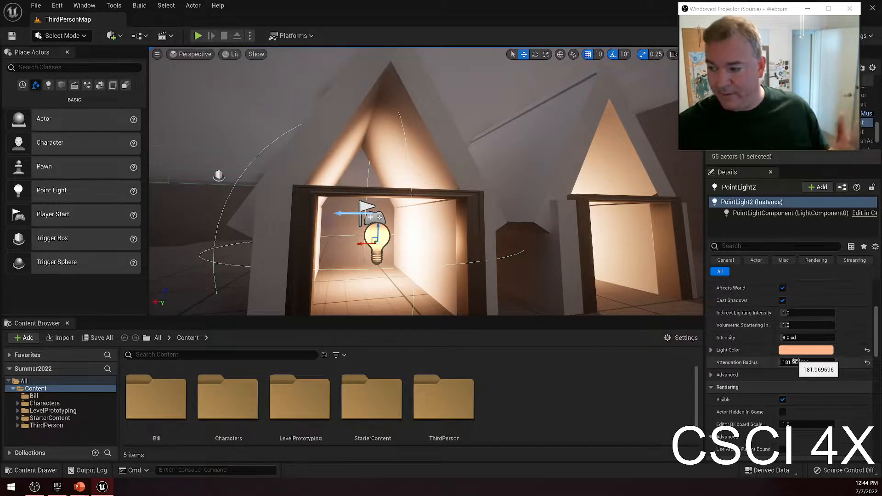
# Reset the point light's attenuation radius to default and view the lit floor outside the houses
pyautogui.click(868, 363)
pyautogui.moveTo(426, 276); pyautogui.dragTo(448, 313, button='right')
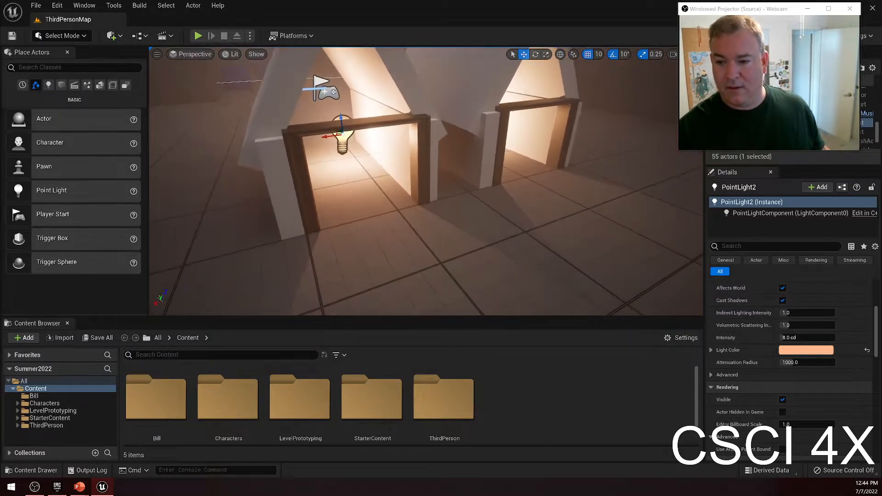
pyautogui.moveTo(263, 158); pyautogui.dragTo(263, 159, button='right')
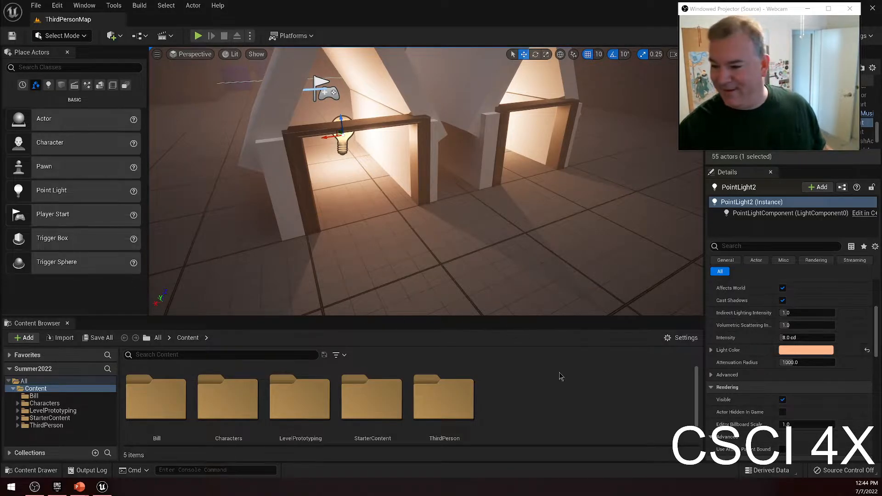
# Expand the advanced light settings and switch Use Inverse Squared Falloff off and back on for the point light
pyautogui.scroll(-2, 735, 352)
pyautogui.click(729, 345)
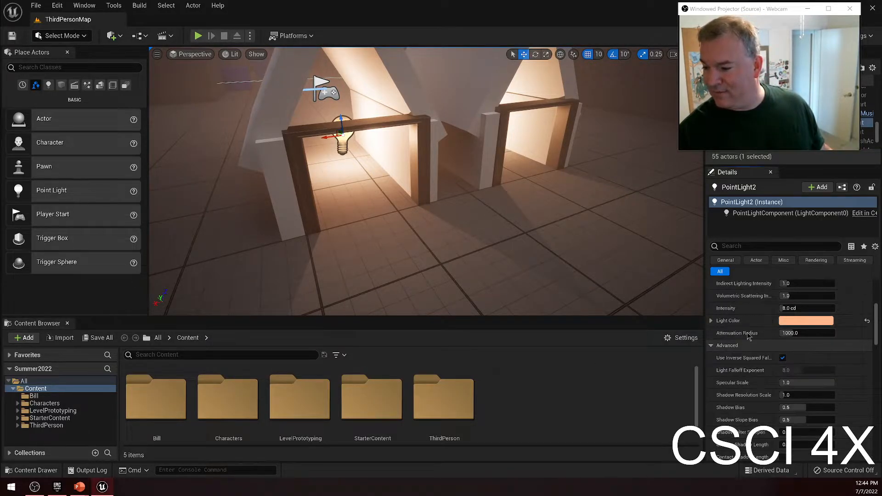
pyautogui.click(783, 358)
pyautogui.click(783, 358)
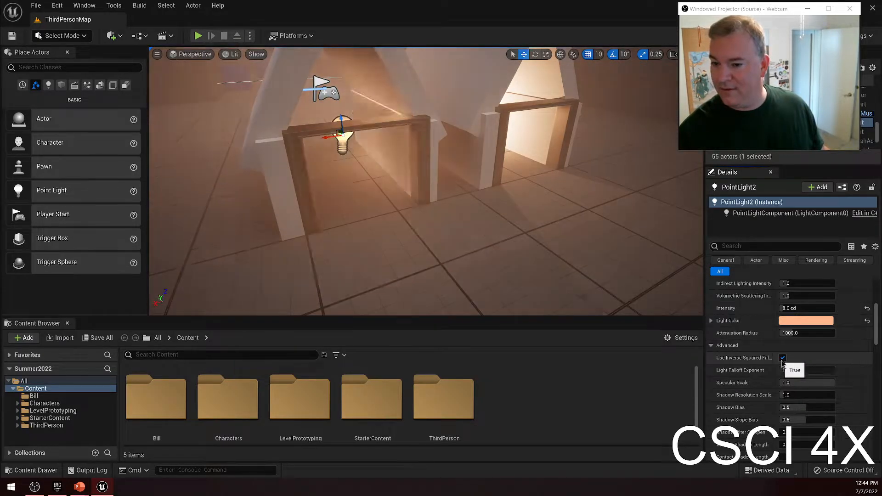
pyautogui.moveTo(461, 227); pyautogui.dragTo(444, 138)
# Undo both inverse squared falloff changes and view the houses from farther back
pyautogui.hotkey('ctrl', 'z')
pyautogui.hotkey('ctrl', 'z')
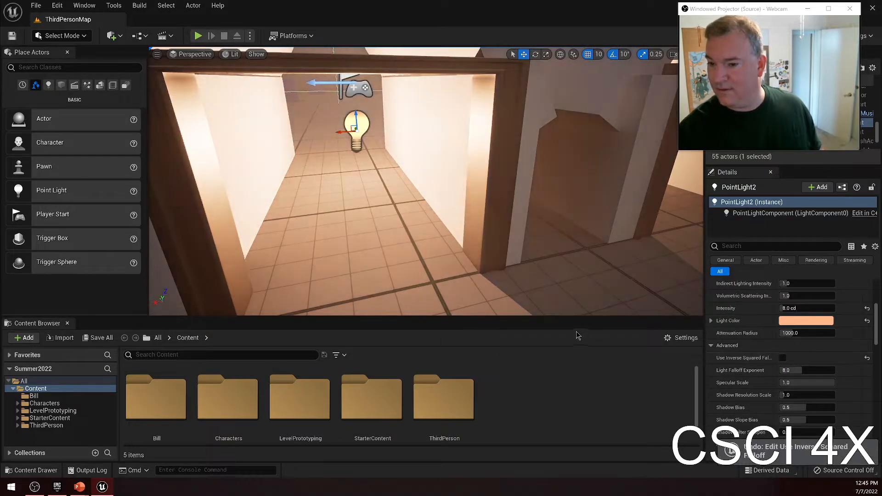
pyautogui.moveTo(460, 301); pyautogui.dragTo(461, 386)
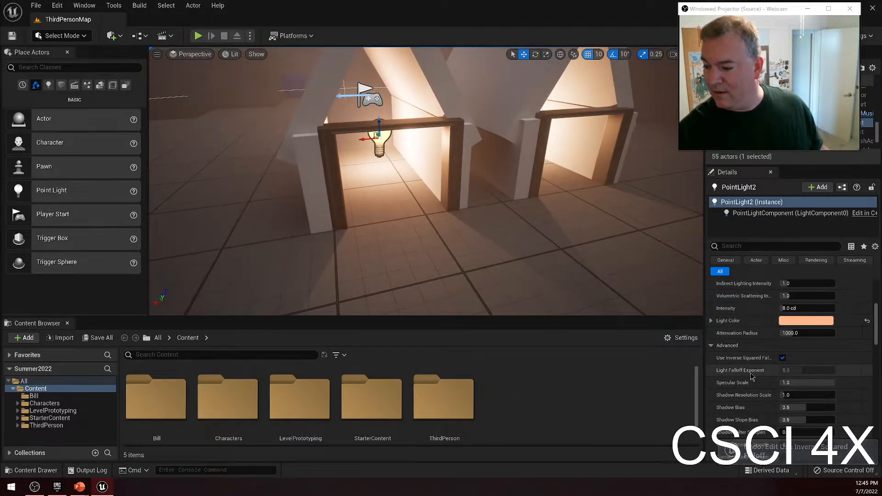
# Examine the point light's advanced shadow, ray tracing and intensity unit options, and its rendering, Lightmass and performance settings
pyautogui.scroll(-3, 750, 327)
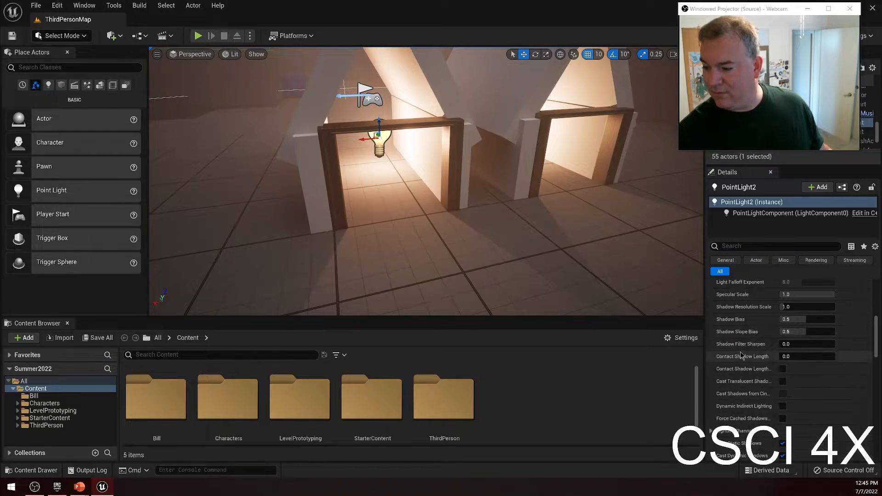
pyautogui.scroll(-4, 757, 375)
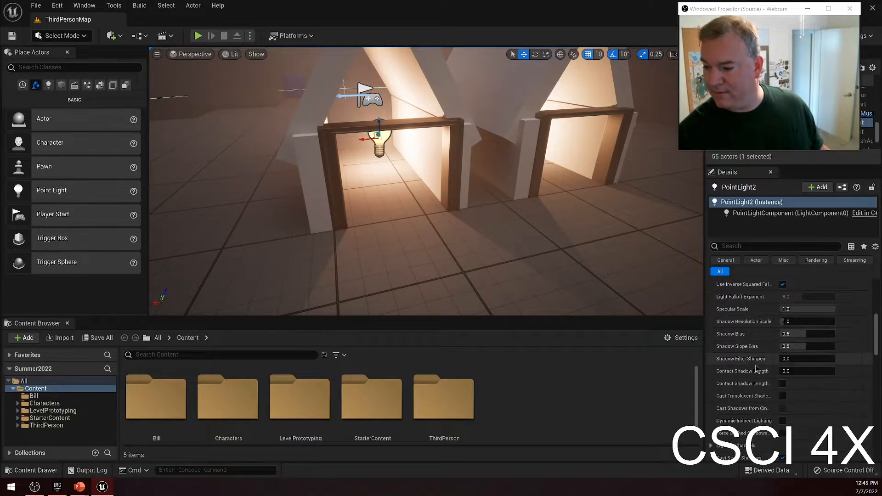
pyautogui.moveTo(432, 190)
pyautogui.mouseDown(button='right')
pyautogui.moveTo(431, 181)
pyautogui.moveTo(432, 189)
pyautogui.mouseUp(button='right')
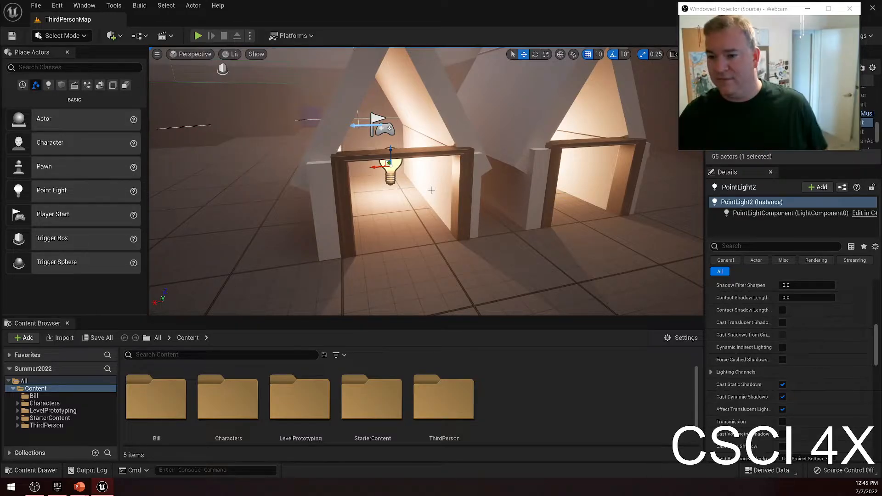
pyautogui.scroll(5, 761, 313)
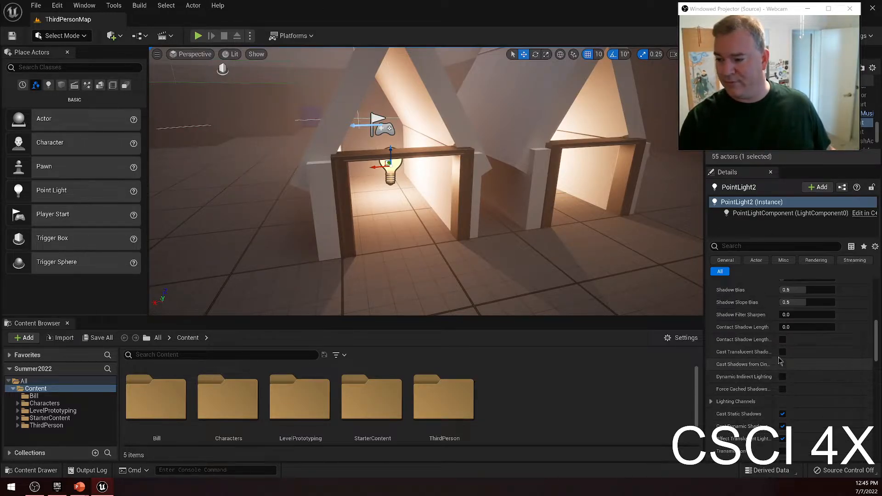
pyautogui.scroll(-3, 761, 312)
pyautogui.scroll(-5, 761, 313)
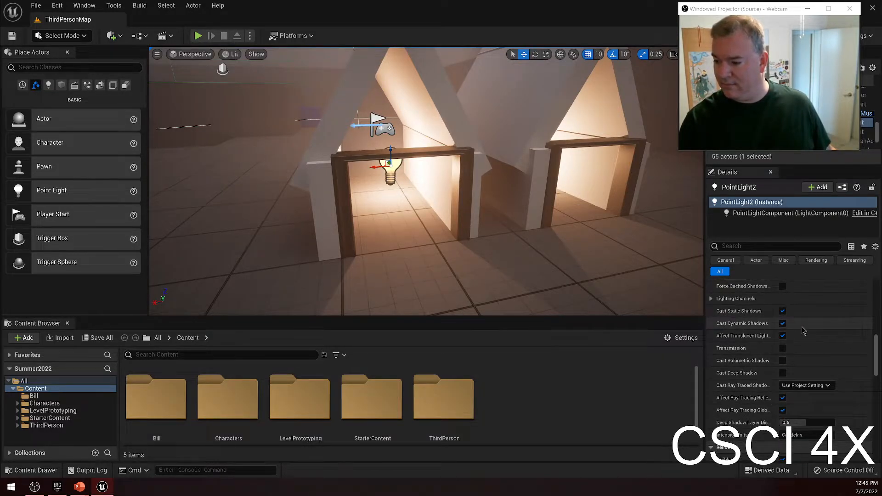
pyautogui.scroll(-2, 800, 330)
pyautogui.scroll(-7, 793, 333)
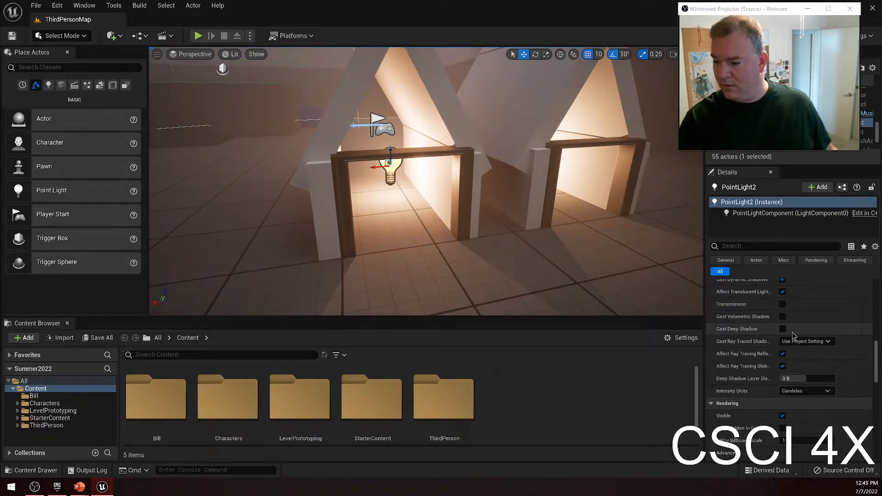
pyautogui.scroll(-7, 842, 340)
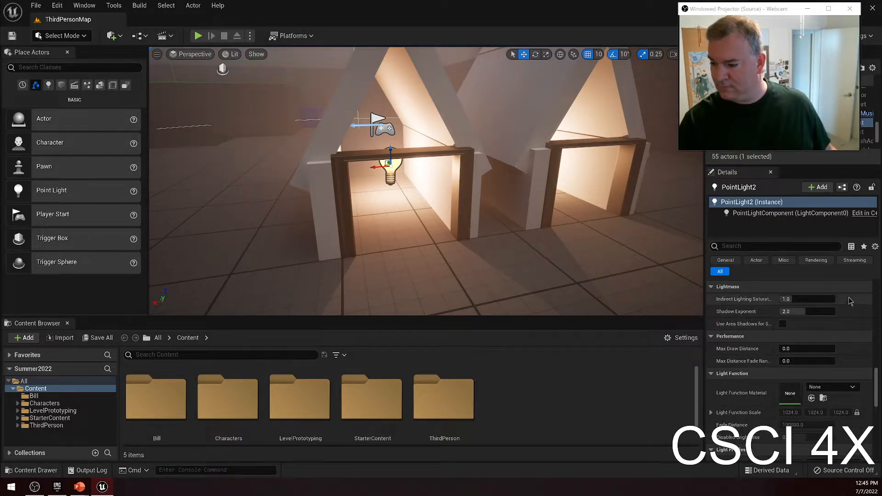
pyautogui.scroll(-4, 809, 342)
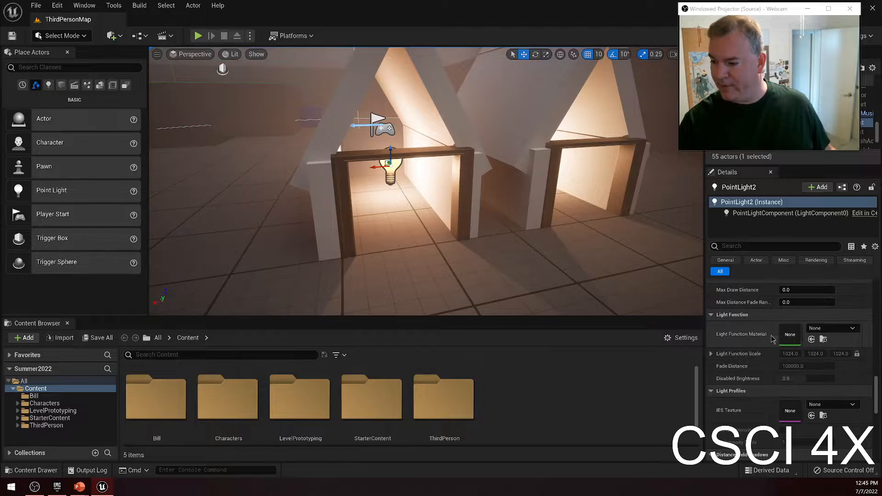
# Check the asset choices for the point light's Light Function Material and IES Texture without assigning any
pyautogui.scroll(-1, 802, 323)
pyautogui.click(816, 314)
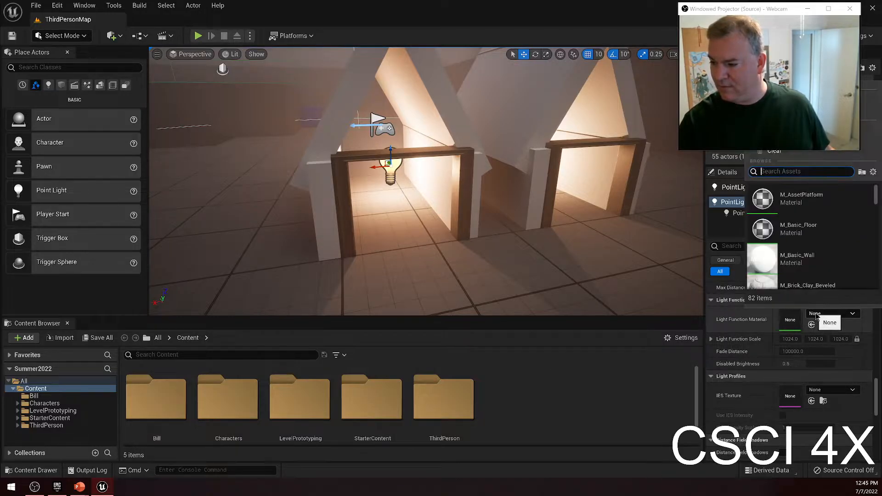
pyautogui.click(766, 338)
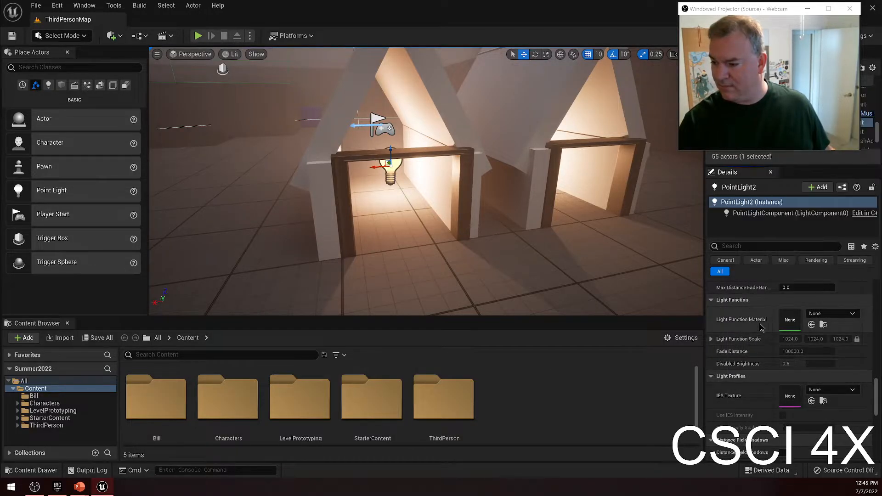
pyautogui.scroll(-2, 754, 358)
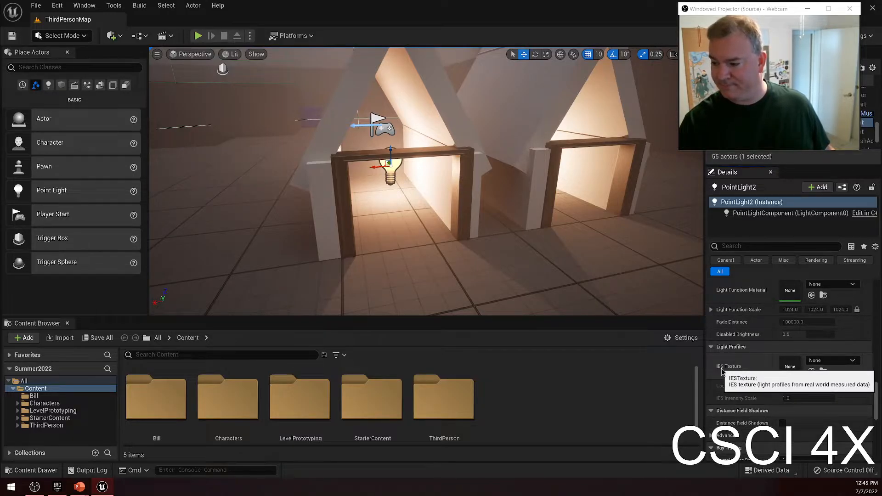
pyautogui.click(832, 360)
pyautogui.click(771, 366)
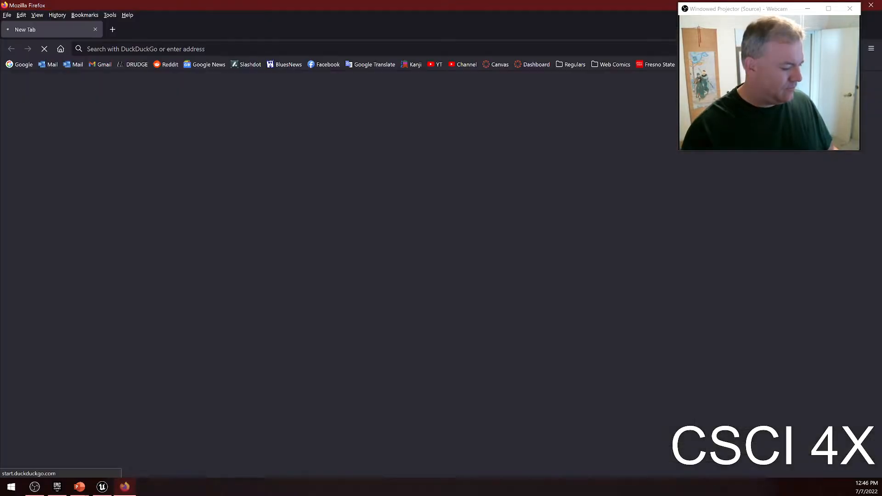
# Switch to Firefox and search the web for "ies lighting"
pyautogui.write('ies lighting')
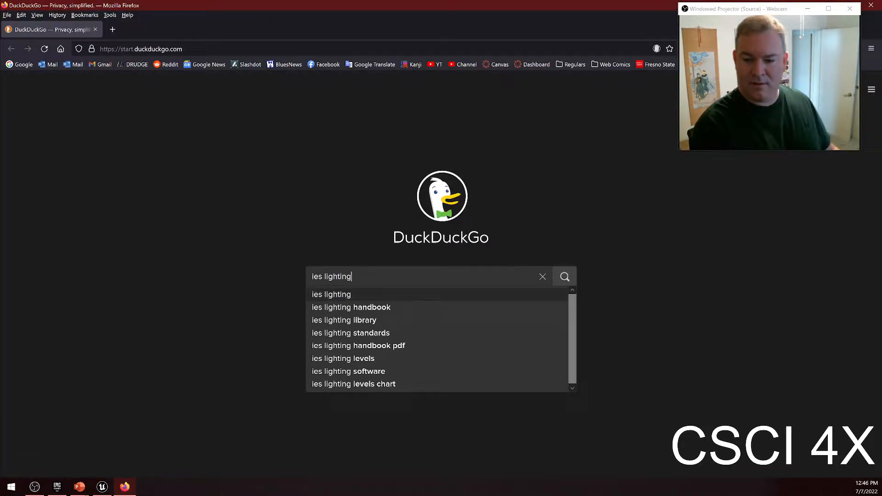
pyautogui.press('Return')
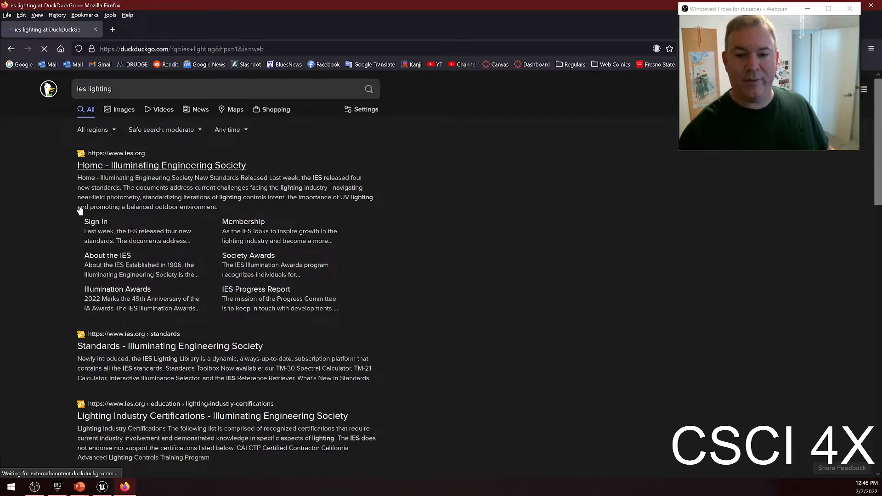
# Return from Firefox to Unreal Editor and examine the point light's distance field shadow, ray tracing, HLOD, world partition and actor settings
pyautogui.press('super+shift+Right')
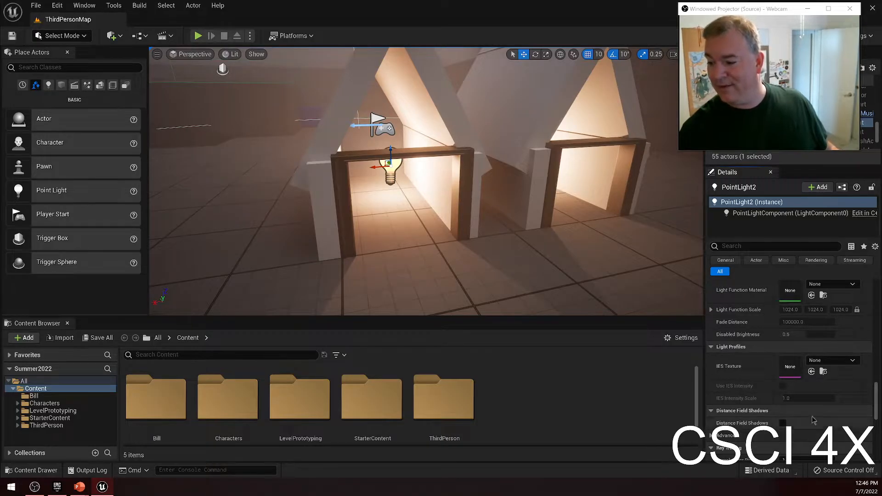
pyautogui.scroll(-5, 736, 350)
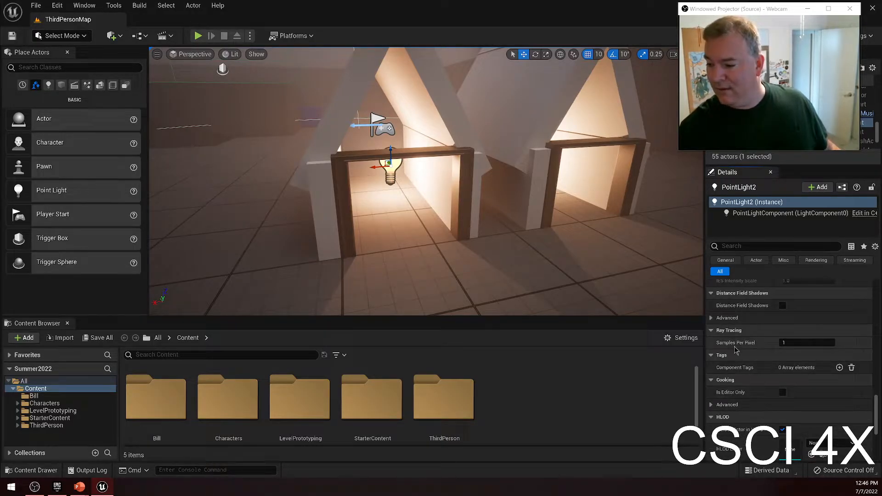
pyautogui.click(711, 318)
pyautogui.scroll(-8, 770, 367)
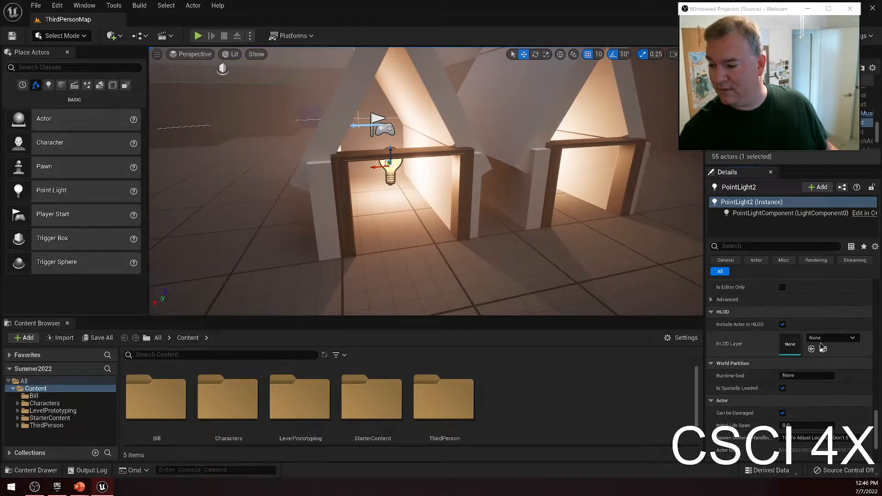
pyautogui.moveTo(600, 165)
pyautogui.mouseDown(button='right')
pyautogui.moveTo(579, 165)
pyautogui.moveTo(599, 166)
pyautogui.mouseUp(button='right')
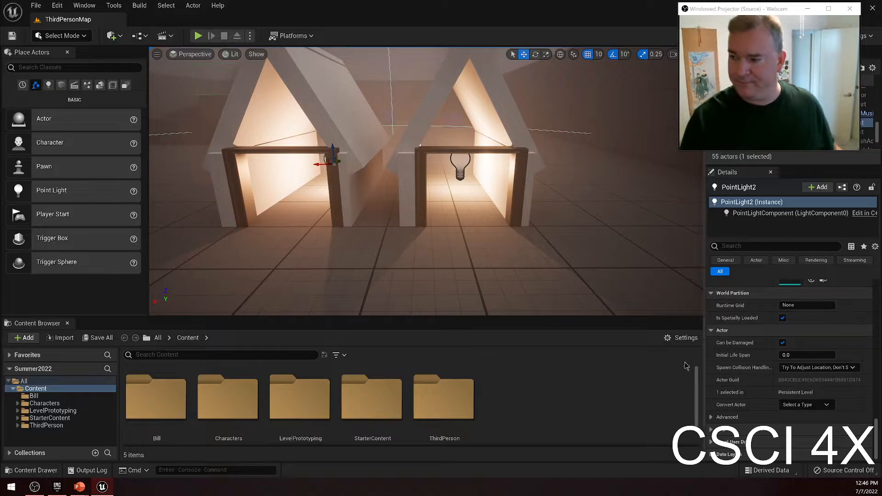
# Try a point light intensity of 16 cd, inspect the lighting around the houses, and reset the intensity to its default
pyautogui.scroll(10, 860, 388)
pyautogui.scroll(6, 827, 368)
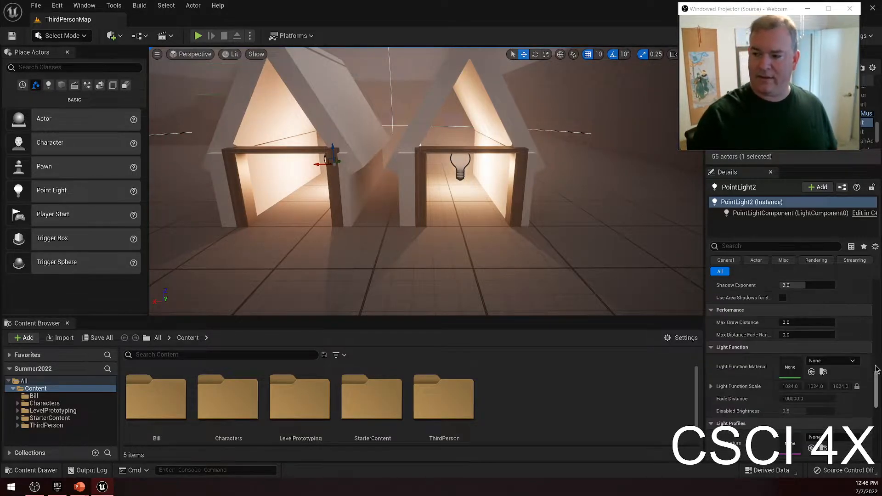
pyautogui.scroll(10, 809, 365)
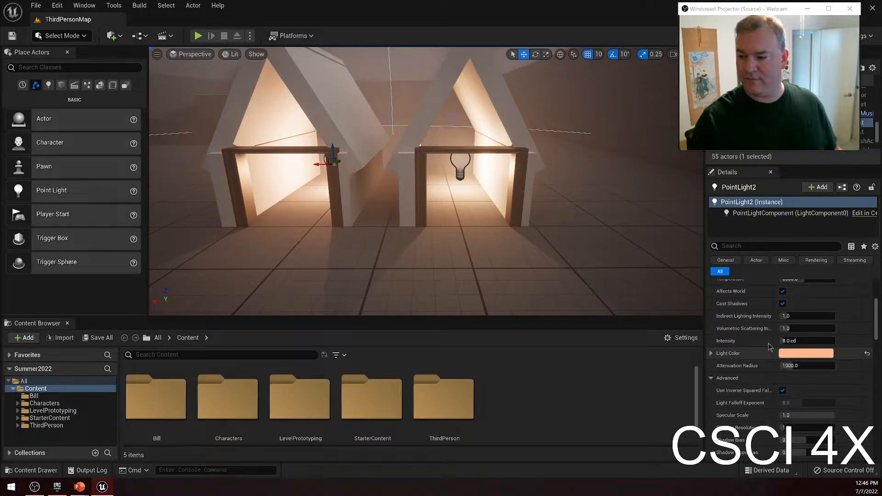
pyautogui.scroll(5, 782, 361)
pyautogui.scroll(-1, 786, 363)
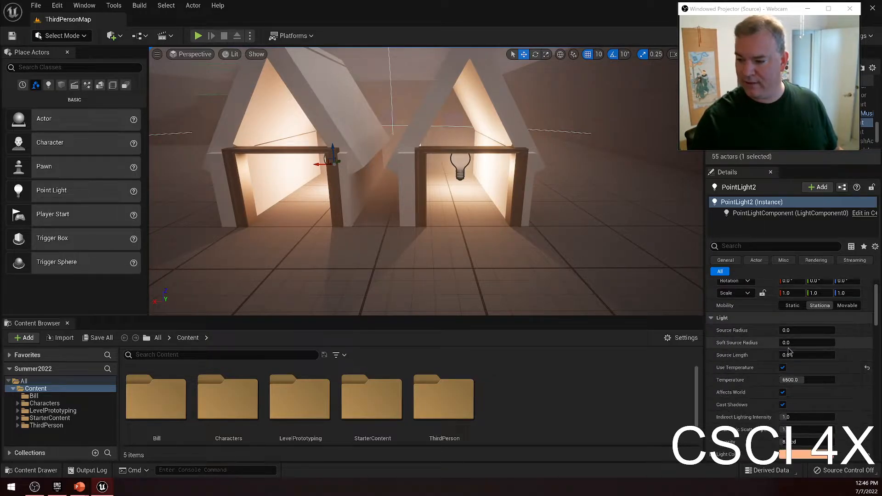
pyautogui.scroll(-1, 795, 391)
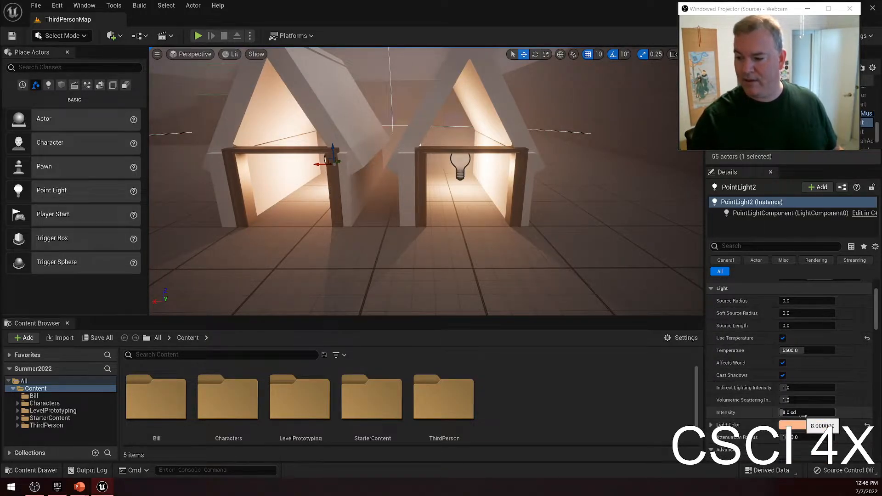
pyautogui.click(788, 413)
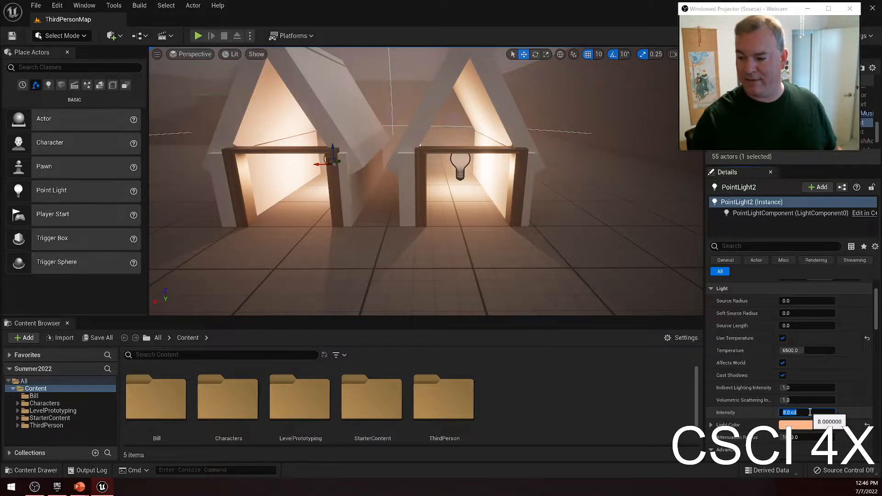
pyautogui.press('Return')
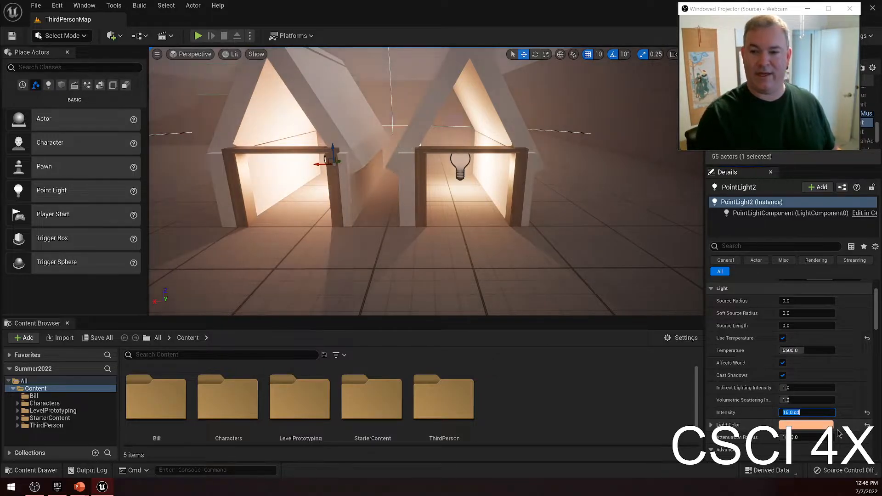
pyautogui.moveTo(525, 282); pyautogui.dragTo(512, 182, button='right')
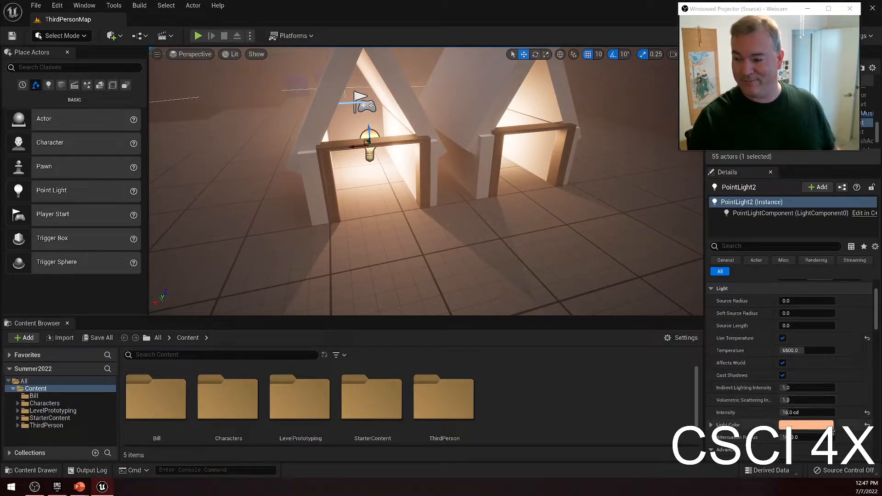
pyautogui.click(867, 412)
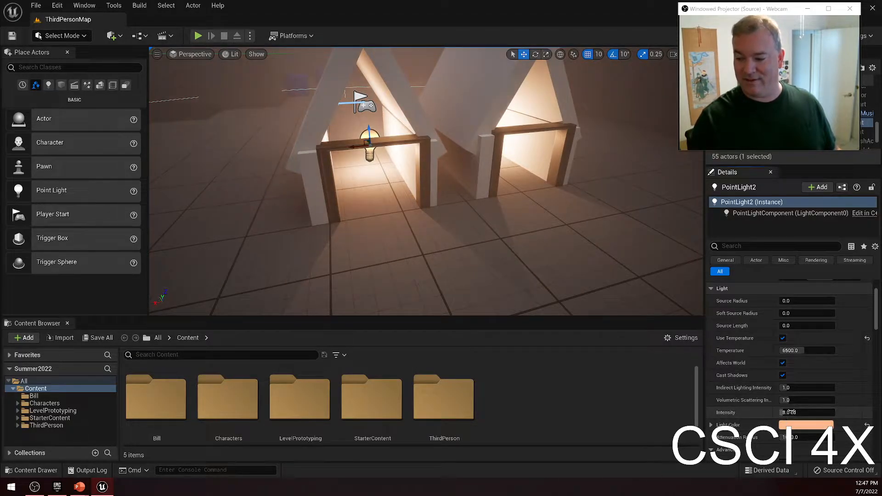
# Try raising the point light's intensity to about 80 cd, inspect the lit houses, and reset the intensity to its default
pyautogui.moveTo(791, 412); pyautogui.dragTo(820, 412)
pyautogui.moveTo(612, 295); pyautogui.dragTo(650, 305, button='right')
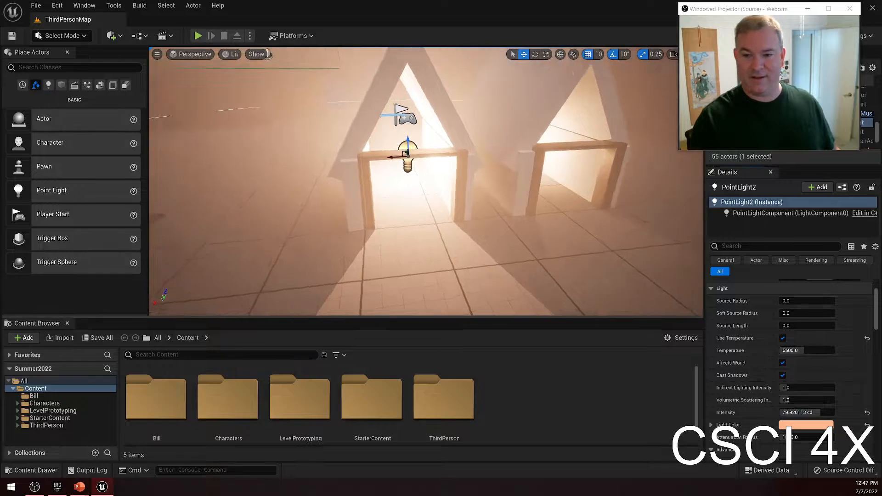
pyautogui.moveTo(426, 181); pyautogui.dragTo(421, 206, button='right')
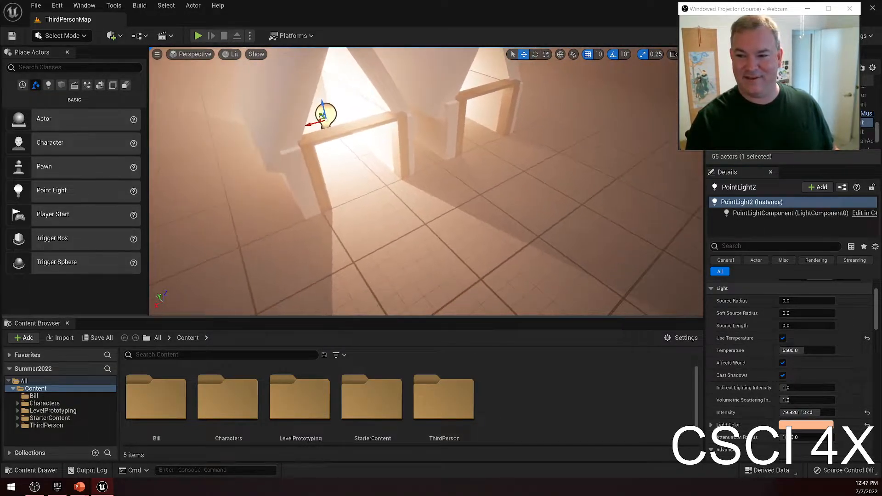
pyautogui.click(867, 412)
# Look over both houses and save the level
pyautogui.moveTo(496, 179); pyautogui.dragTo(316, 190, button='right')
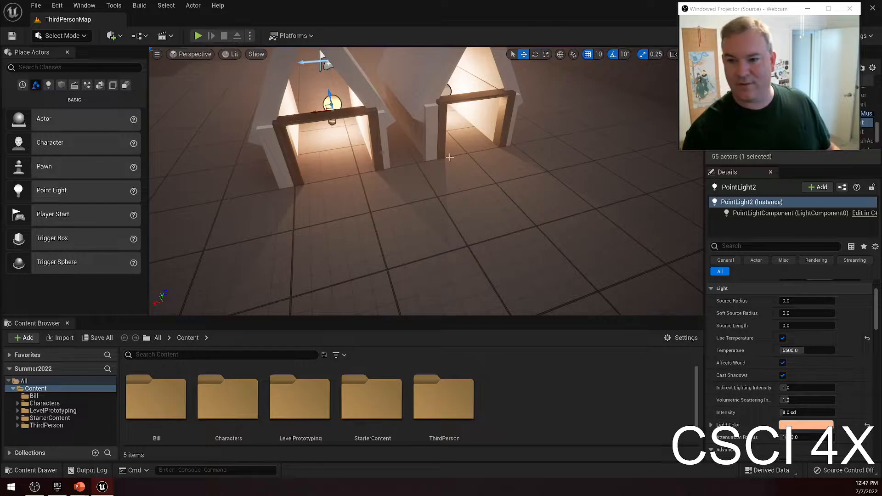
pyautogui.moveTo(450, 157); pyautogui.dragTo(482, 174, button='right')
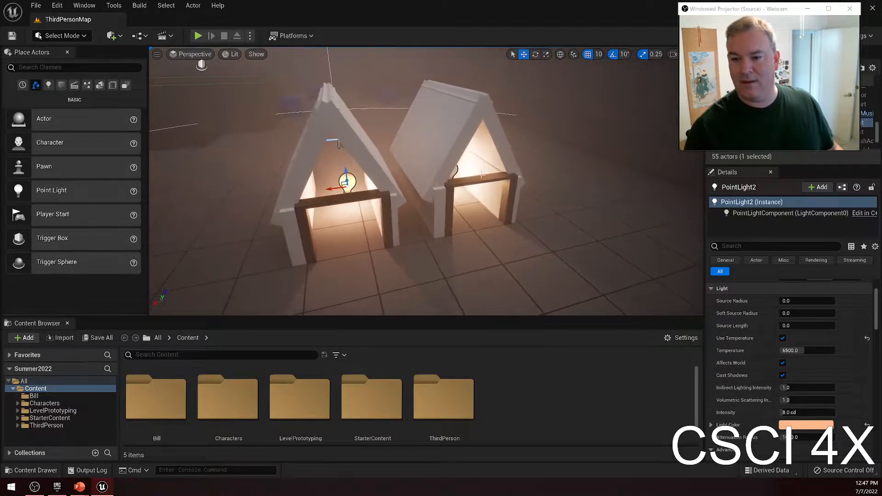
pyautogui.click(36, 5)
pyautogui.click(61, 92)
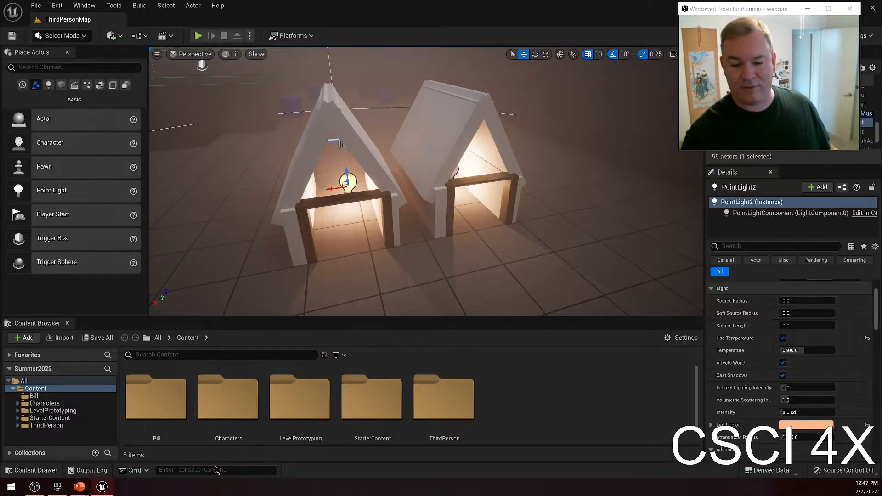
# Switch to the PowerPoint slide show and review the Types of Lighting, Directional, Point and Spot slides, ending on Spot
pyautogui.moveTo(79, 491)
pyautogui.click(147, 444)
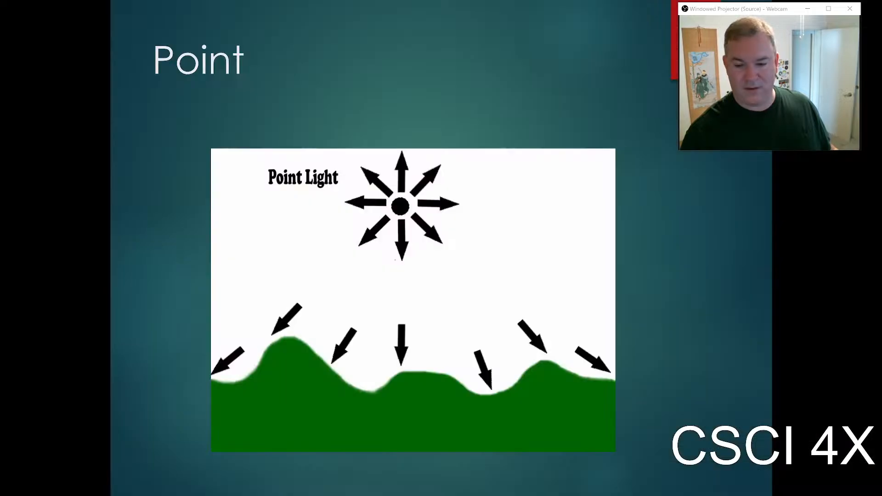
pyautogui.click(418, 327)
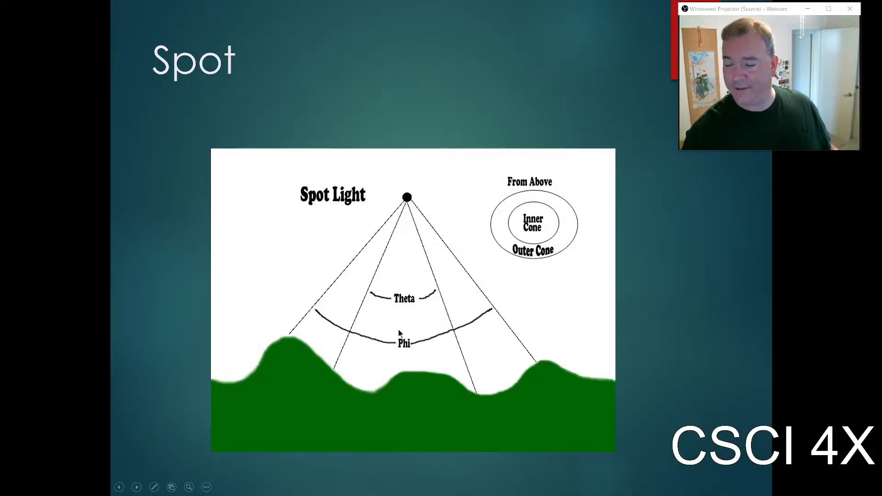
pyautogui.press('Left')
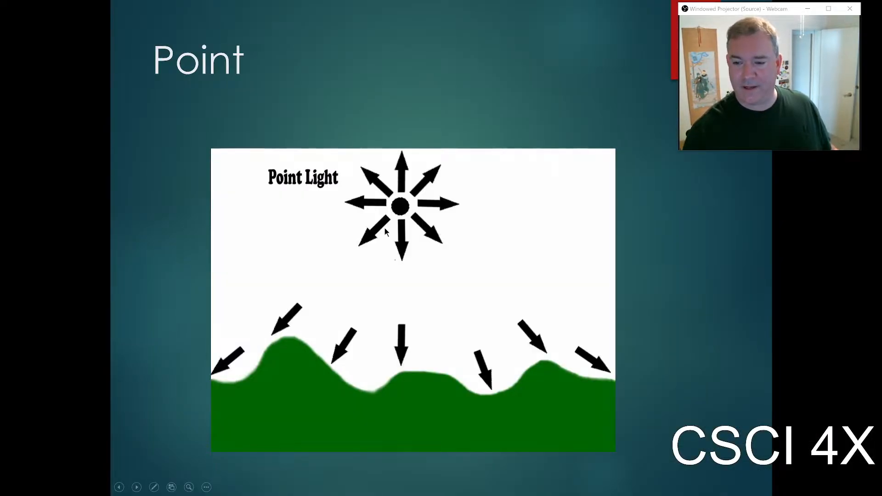
pyautogui.press('Left')
pyautogui.press('Right')
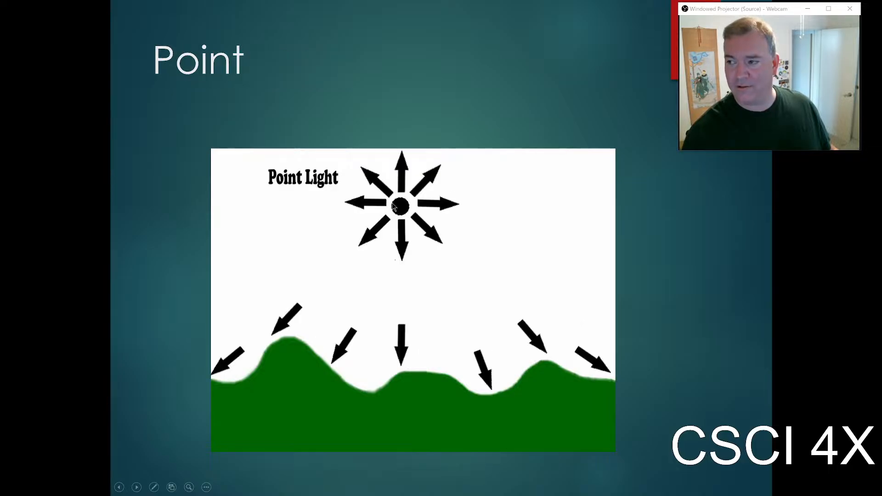
pyautogui.press('Right')
pyautogui.press('Left')
pyautogui.press('Left')
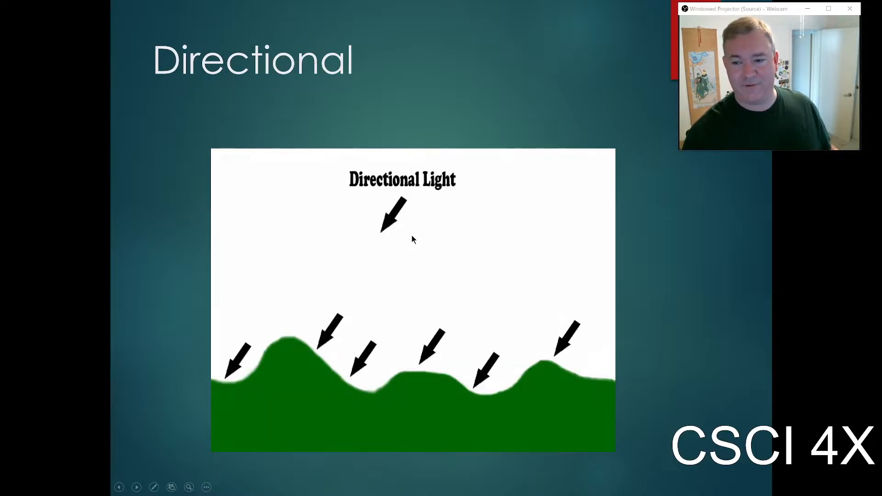
pyautogui.press('Left')
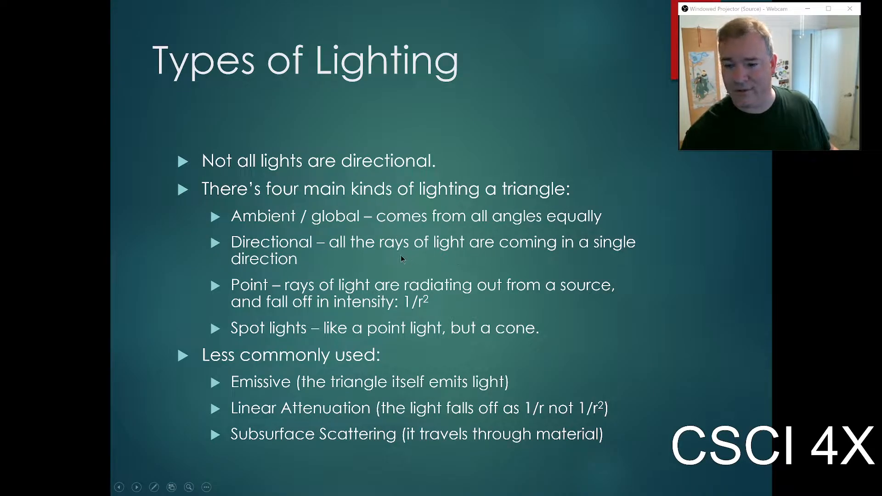
pyautogui.press('Right')
pyautogui.press('Right')
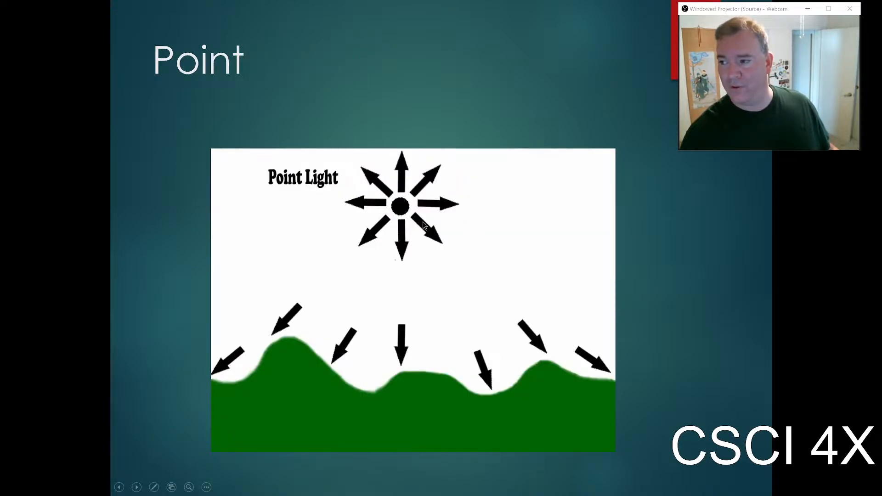
pyautogui.press('Right')
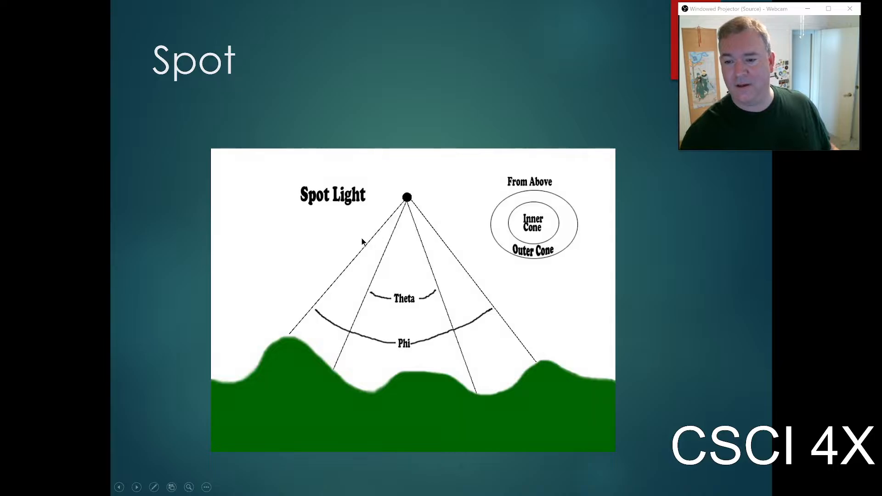
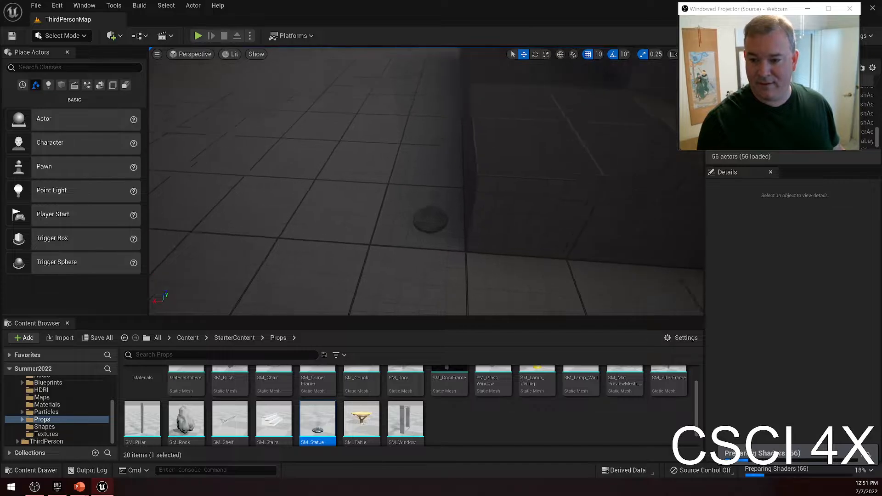
# Play the level in the viewport and run the character from the houses to the statue beside the ramp block
pyautogui.press('w')
pyautogui.press('s')
pyautogui.press('d')
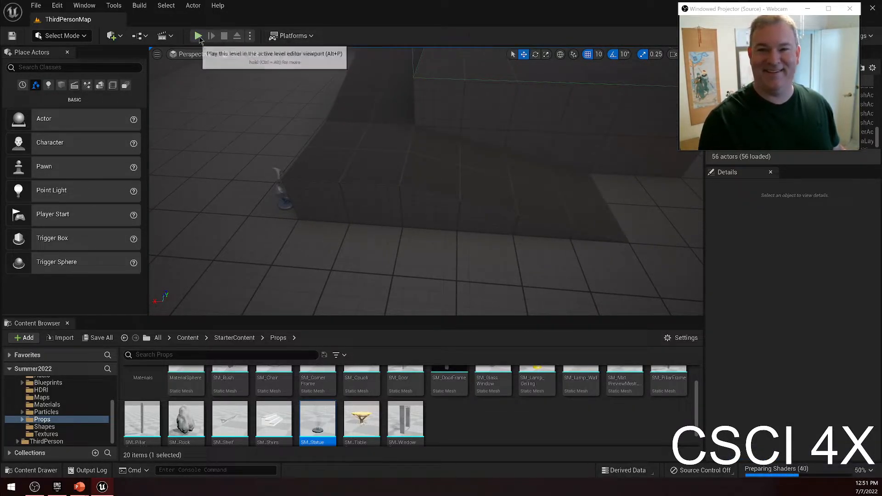
pyautogui.click(197, 36)
pyautogui.click(314, 186)
pyautogui.press('w')
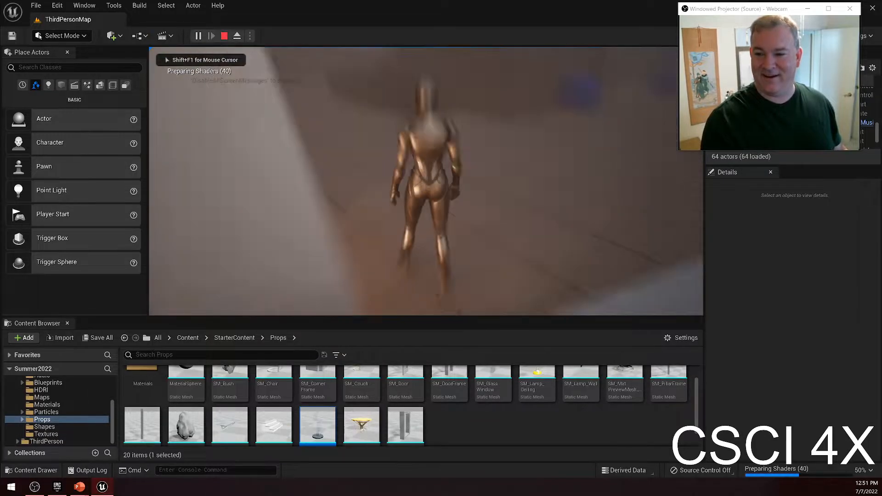
pyautogui.press('w')
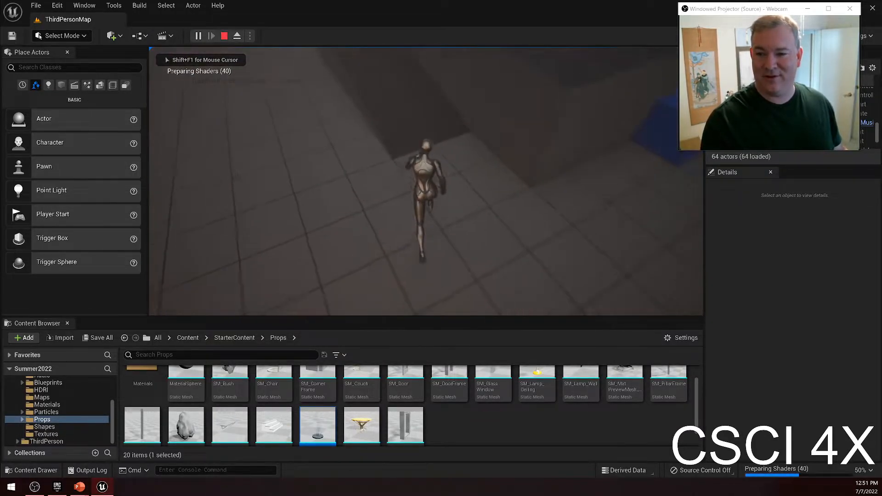
pyautogui.press('w')
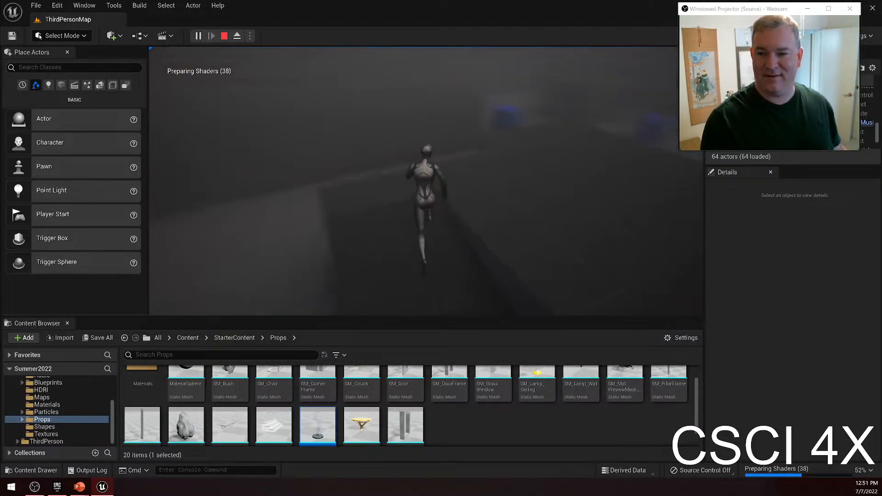
pyautogui.press('w')
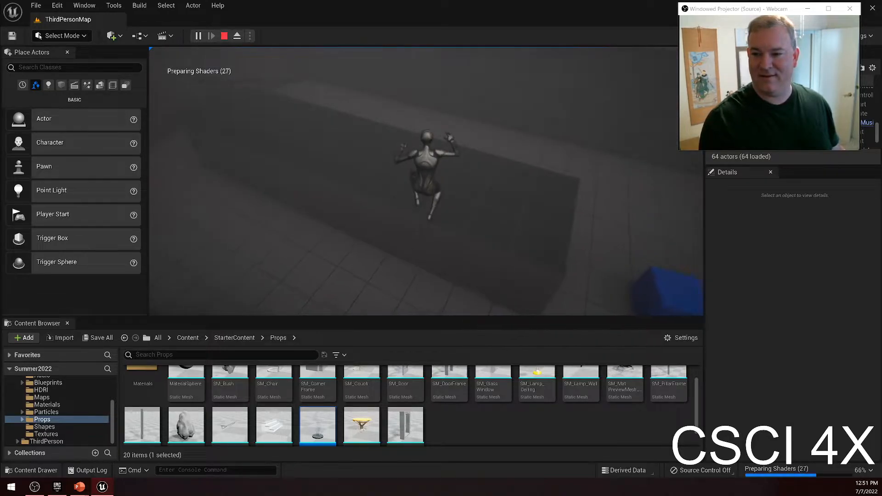
pyautogui.press('w')
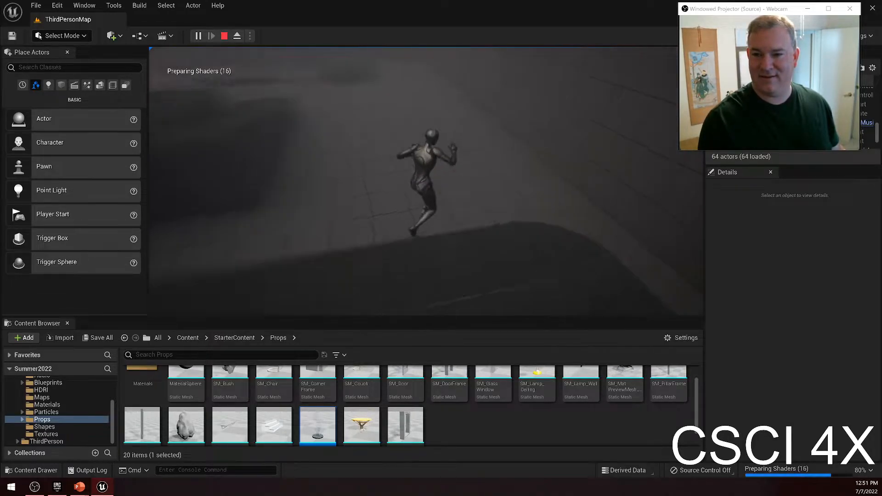
pyautogui.press('w')
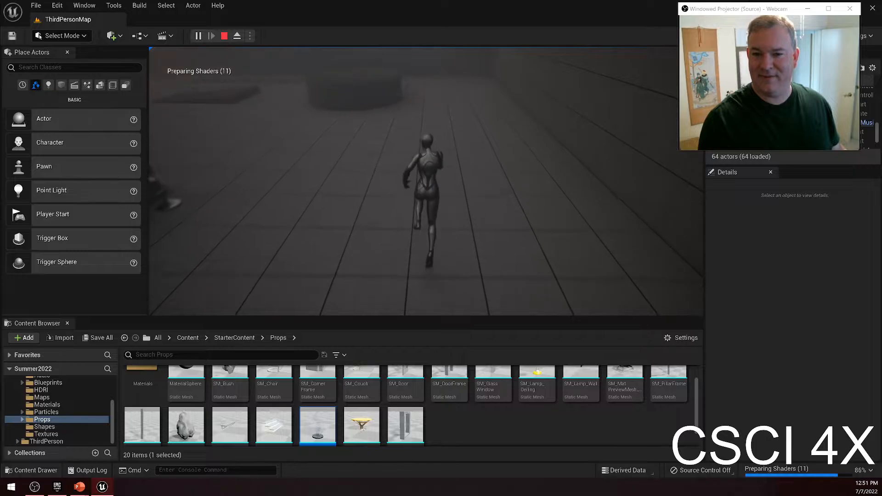
pyautogui.press('w')
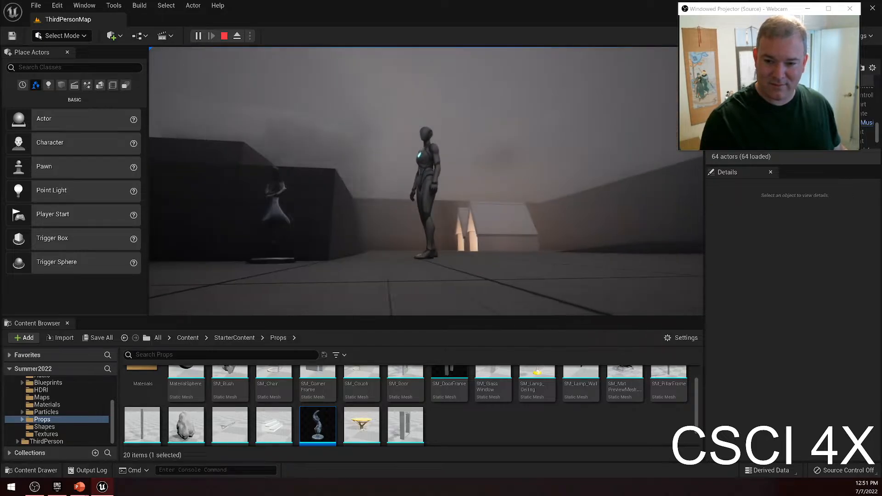
pyautogui.press('w')
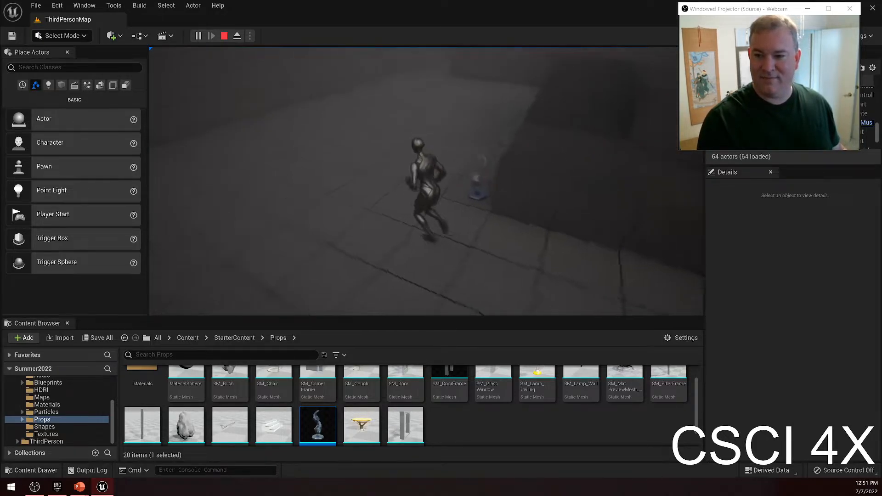
# Move the character away from the statue and around the ramp block to view the unlit statue from a distance
pyautogui.press('s')
pyautogui.press('d')
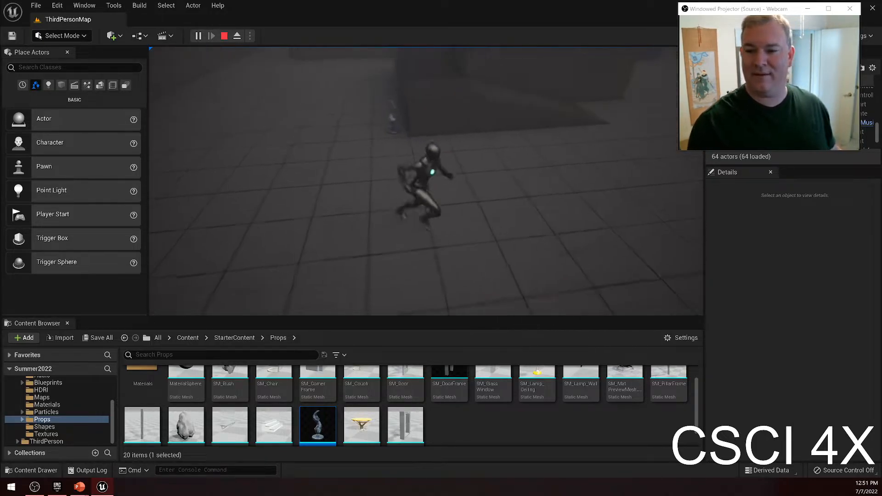
pyautogui.press('w')
pyautogui.press('space')
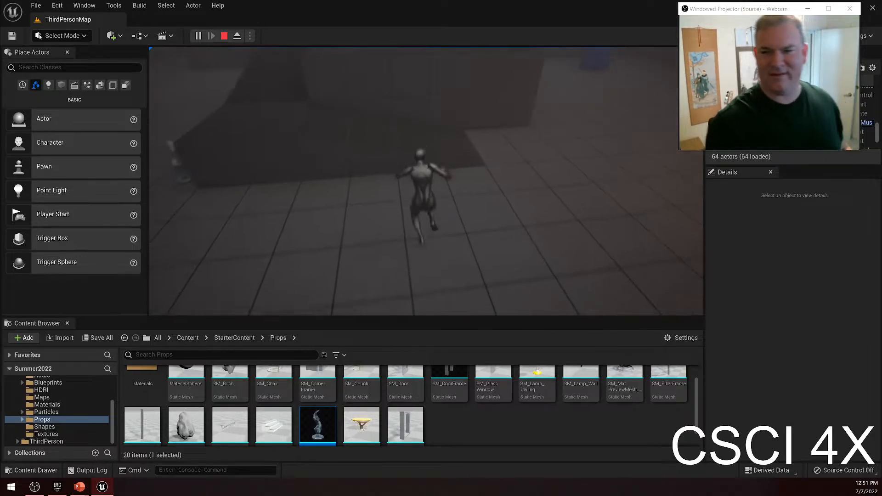
pyautogui.press('a')
pyautogui.press('w')
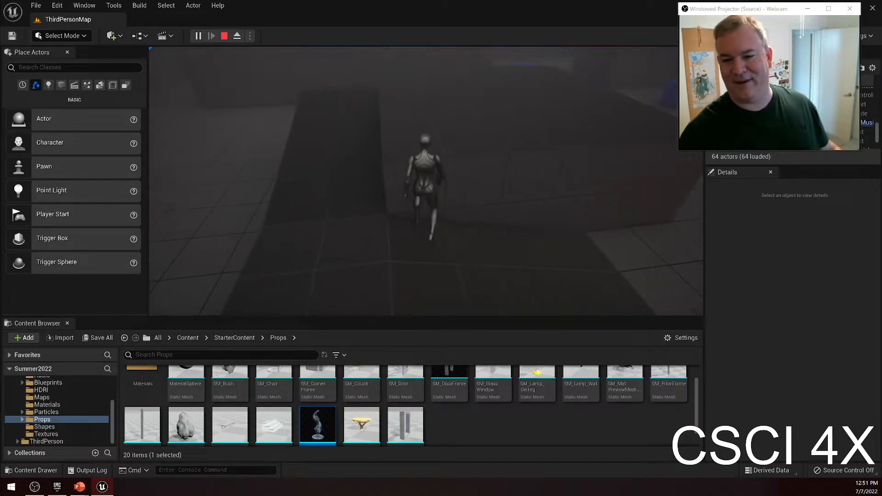
pyautogui.press('w')
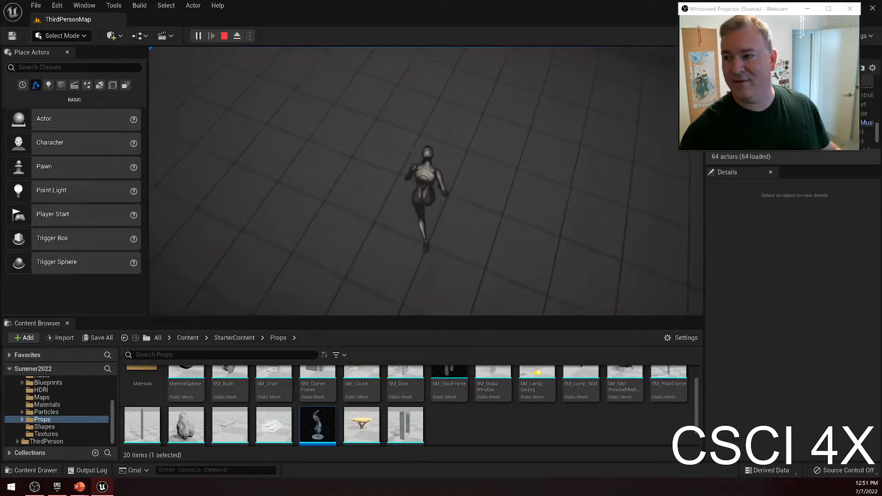
pyautogui.press('w')
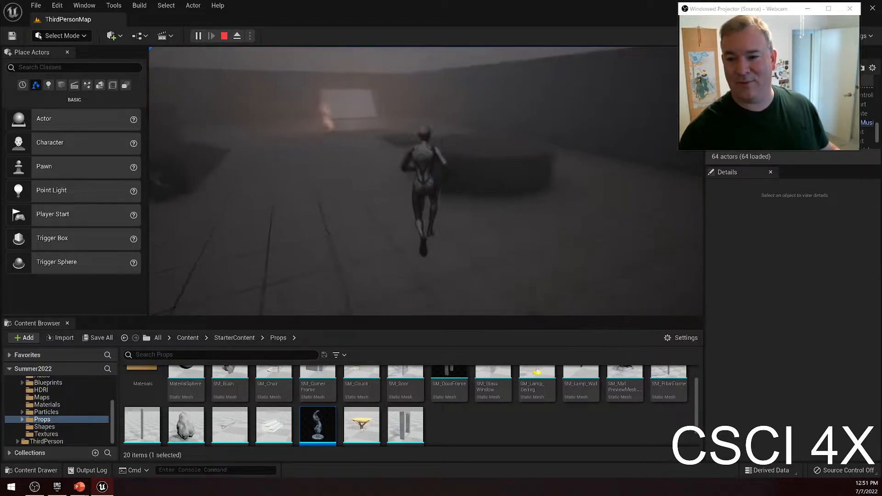
# Run and jump the character back to the lit houses, look toward the statue's area, and end the play session
pyautogui.press('w')
pyautogui.press('space')
pyautogui.press('space')
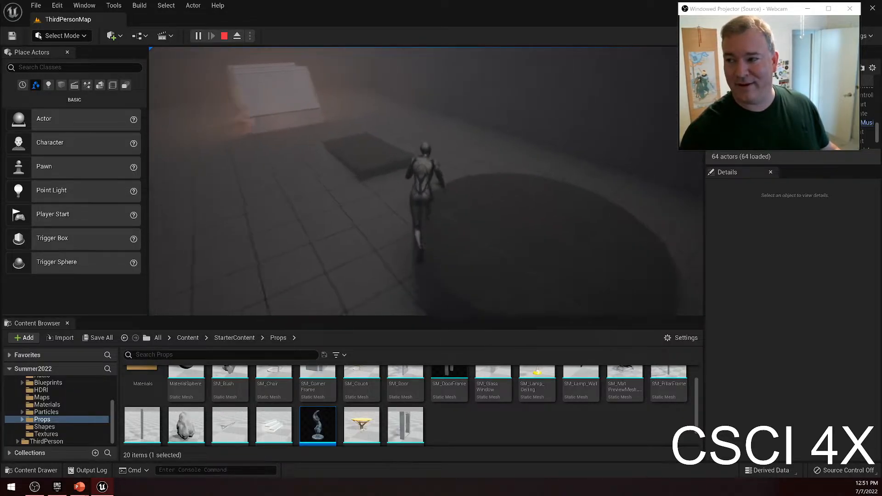
pyautogui.press('w')
pyautogui.press('space')
pyautogui.press('space')
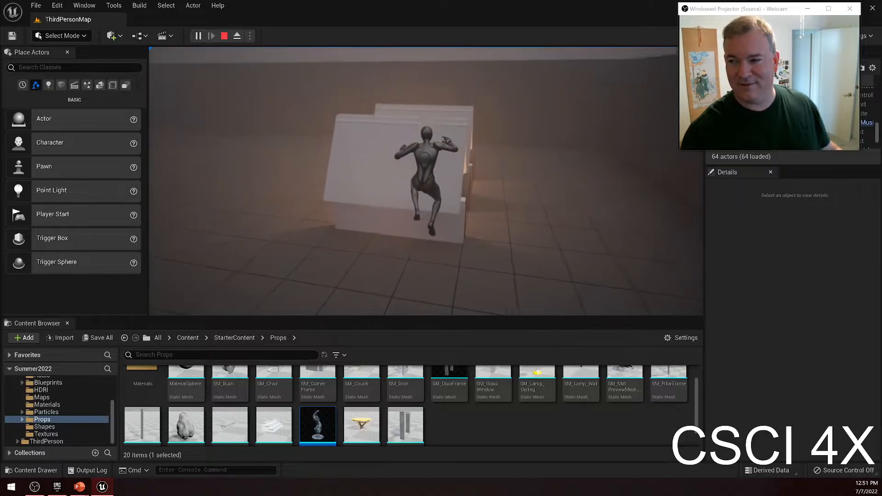
pyautogui.press('w')
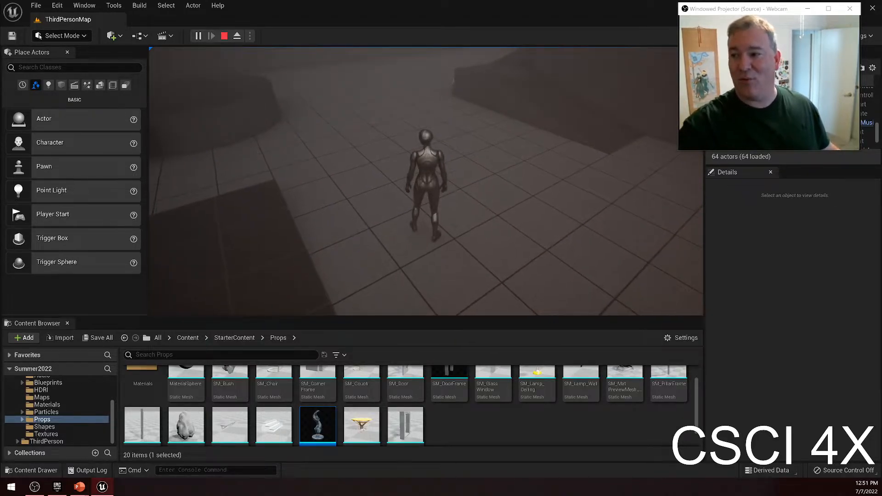
pyautogui.press('a')
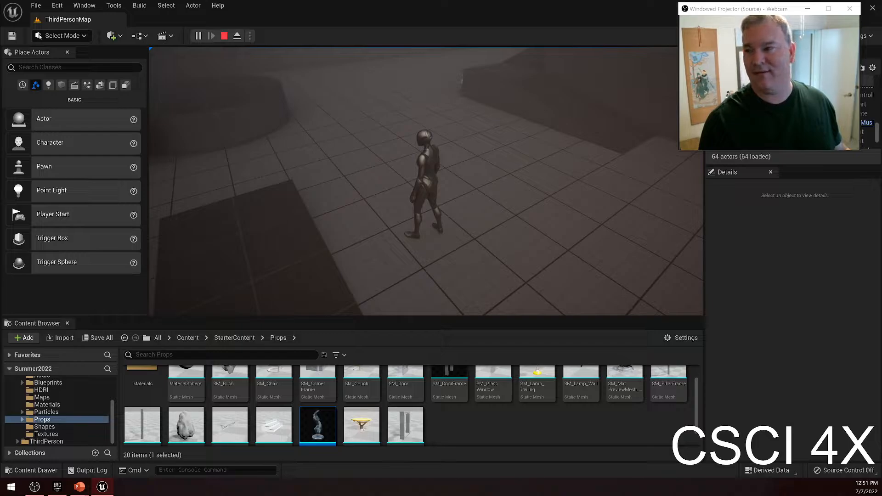
pyautogui.press('Escape')
# Place a Spot Light just above the statue beside the ramp block and shift it slightly away from the block
pyautogui.moveTo(407, 130)
pyautogui.mouseDown(button='right')
pyautogui.moveTo(505, 83)
pyautogui.moveTo(506, 106)
pyautogui.moveTo(414, 133)
pyautogui.mouseUp(button='right')
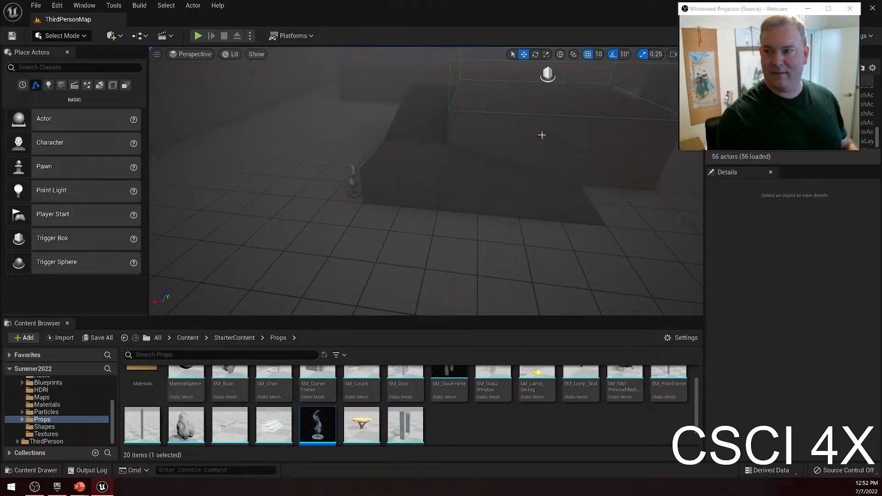
pyautogui.moveTo(439, 174)
pyautogui.mouseDown(button='right')
pyautogui.moveTo(439, 138)
pyautogui.moveTo(390, 152)
pyautogui.moveTo(425, 166)
pyautogui.mouseUp(button='right')
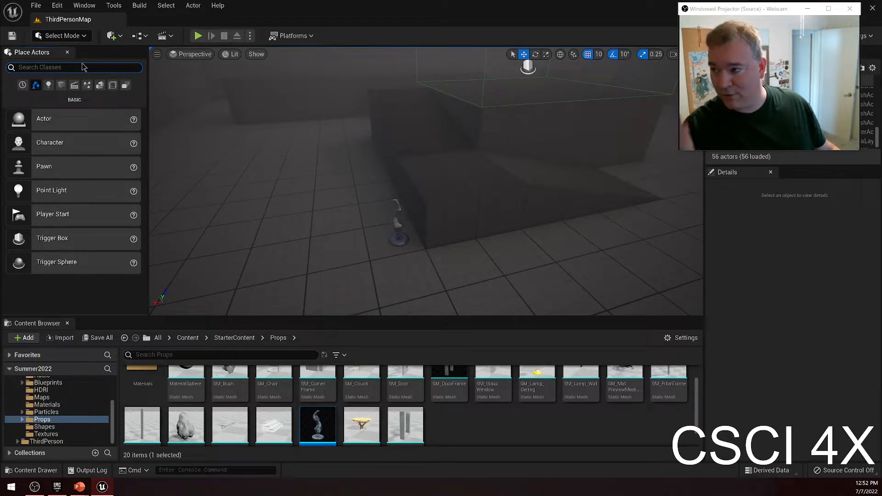
pyautogui.click(48, 85)
pyautogui.moveTo(39, 189); pyautogui.dragTo(404, 229)
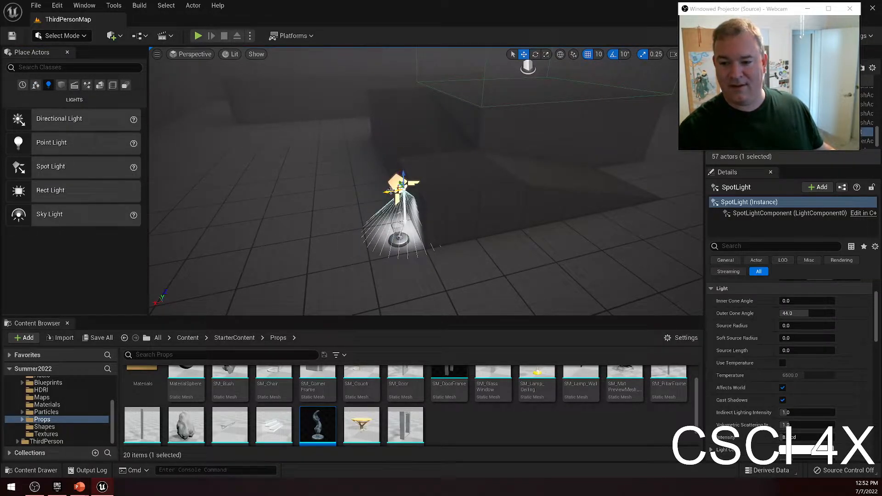
pyautogui.moveTo(384, 190); pyautogui.dragTo(380, 192)
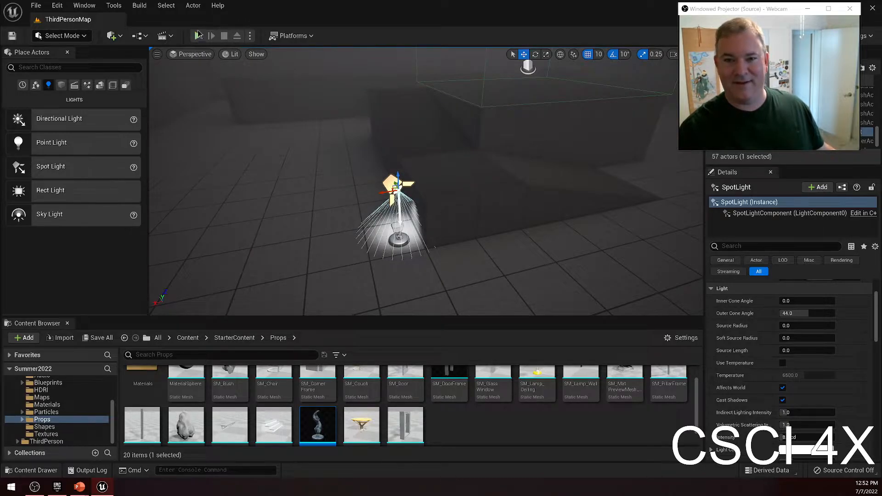
# Play the level and run the character from the houses toward the spotlit statue
pyautogui.click(199, 35)
pyautogui.press('w')
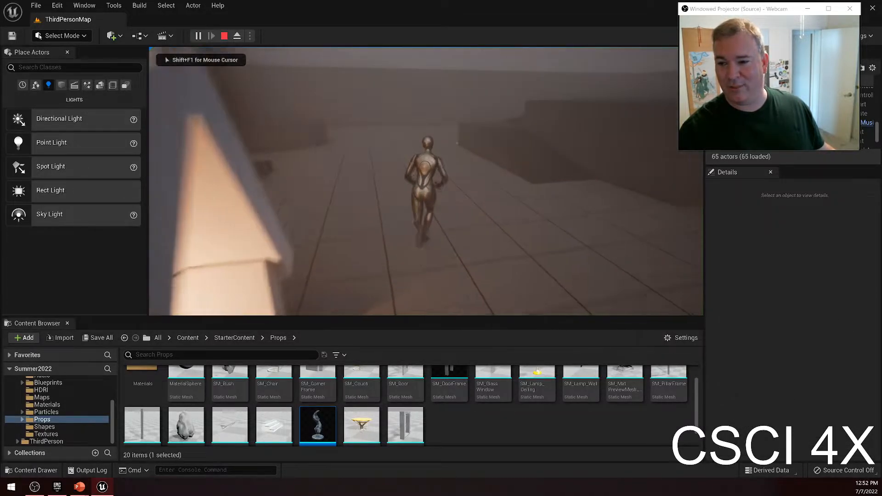
pyautogui.press('d')
pyautogui.press('a')
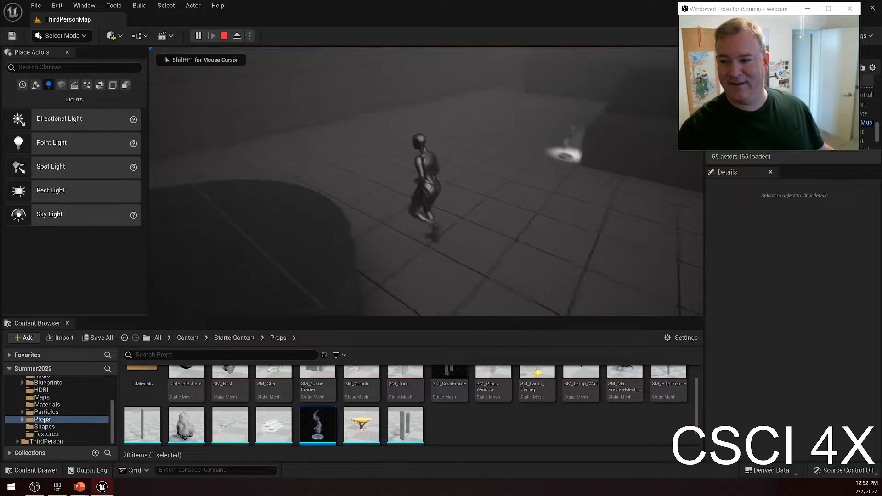
pyautogui.press('w')
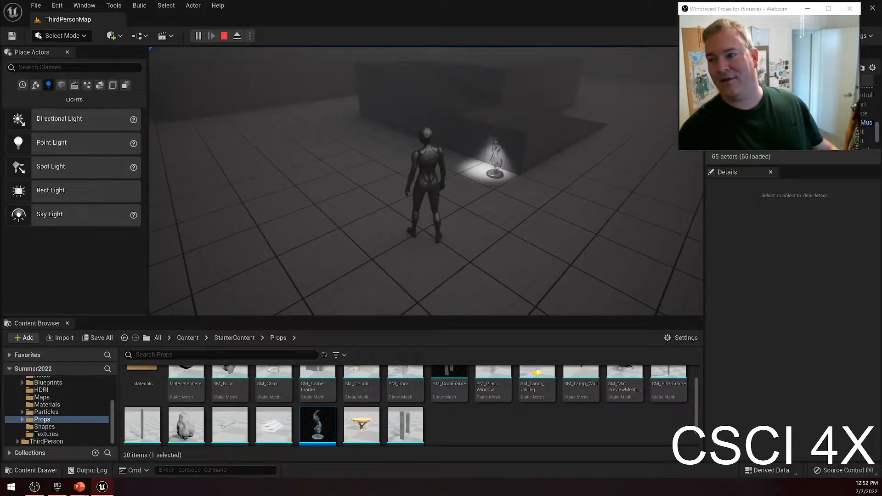
# Walk the character through the spot light's cone, view the statue from several distances, and end the play session
pyautogui.press('w')
pyautogui.press('d')
pyautogui.press('s')
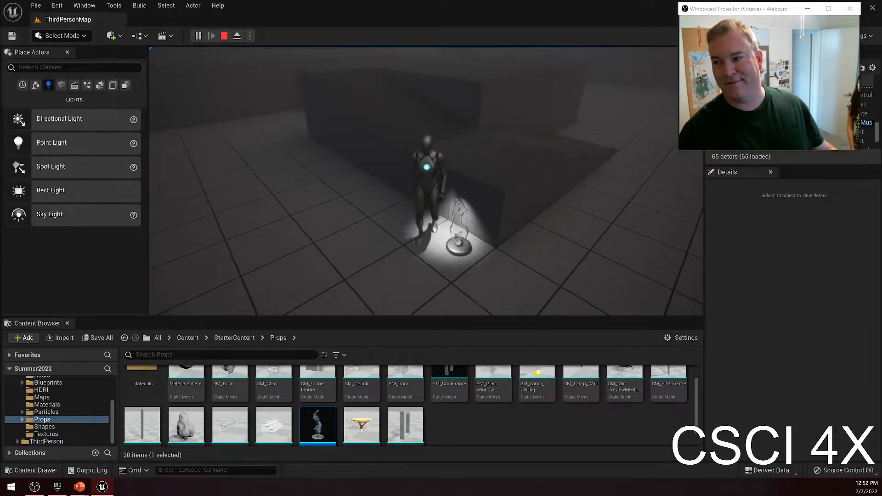
pyautogui.press('d')
pyautogui.press('w')
pyautogui.press('a')
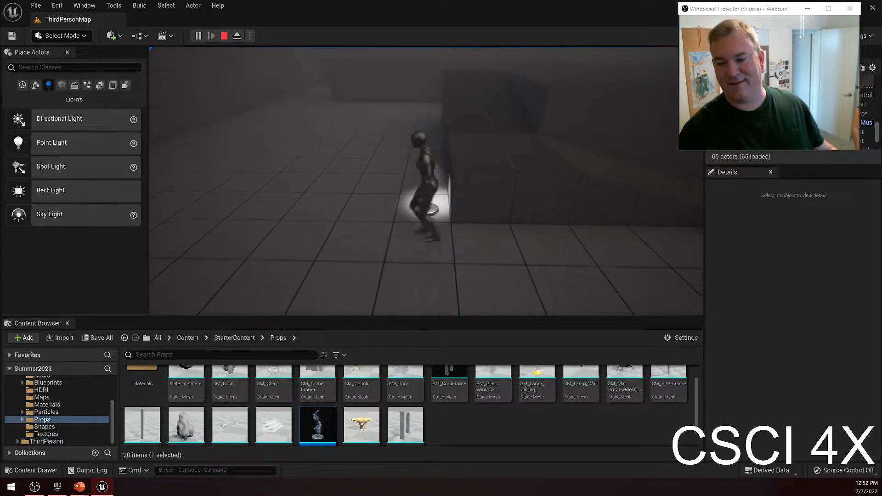
pyautogui.press('s')
pyautogui.press('a')
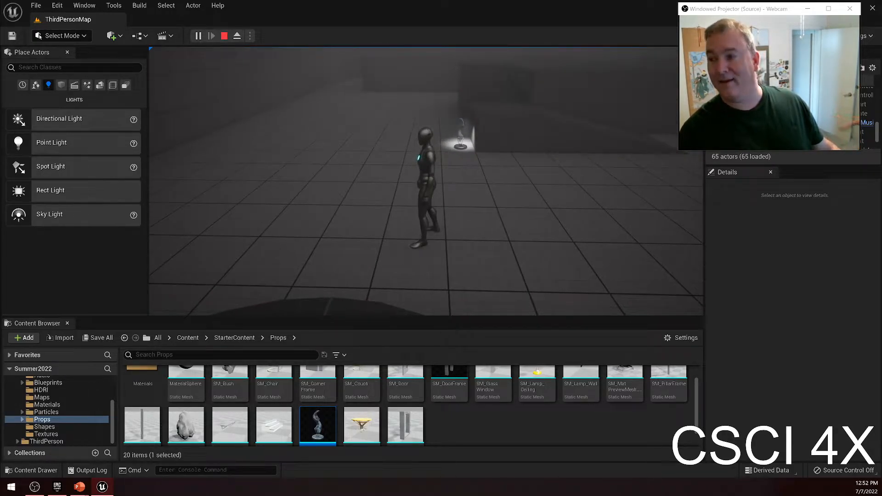
pyautogui.press('Escape')
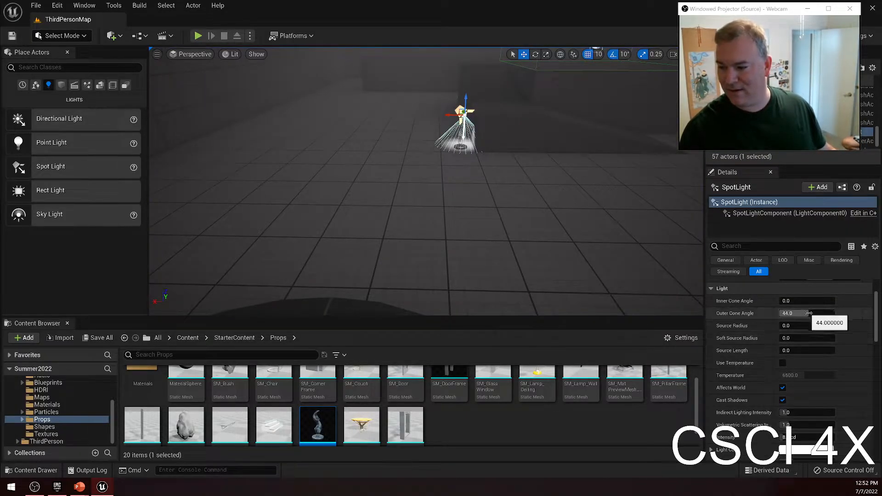
# Set the spot light's Intensity to 1 cd and play the level, running the character toward the statue
pyautogui.scroll(-1, 839, 351)
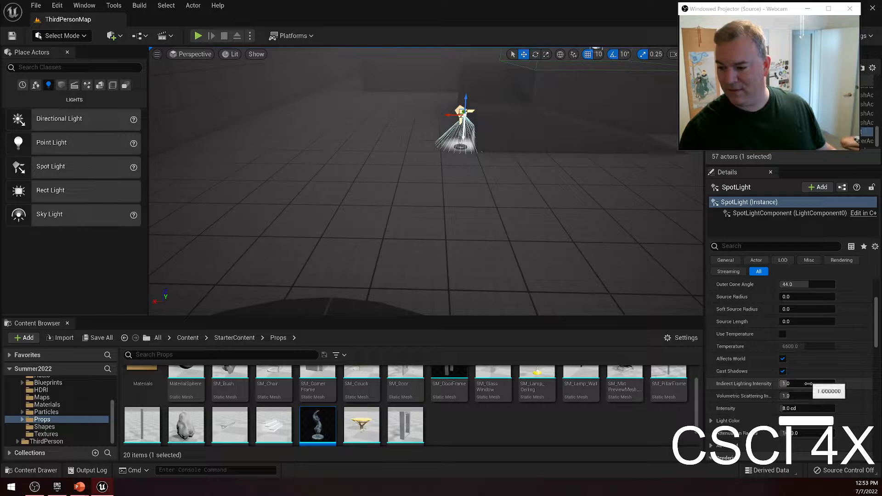
pyautogui.click(808, 408)
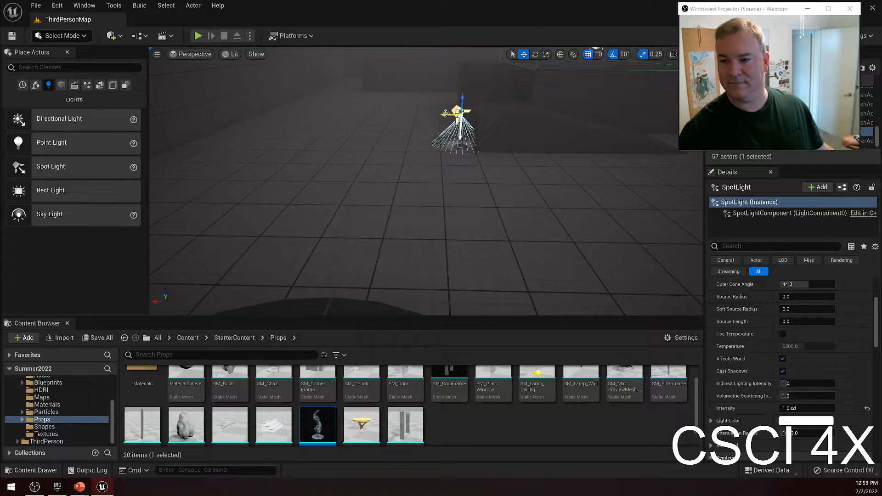
pyautogui.click(198, 35)
pyautogui.press('w')
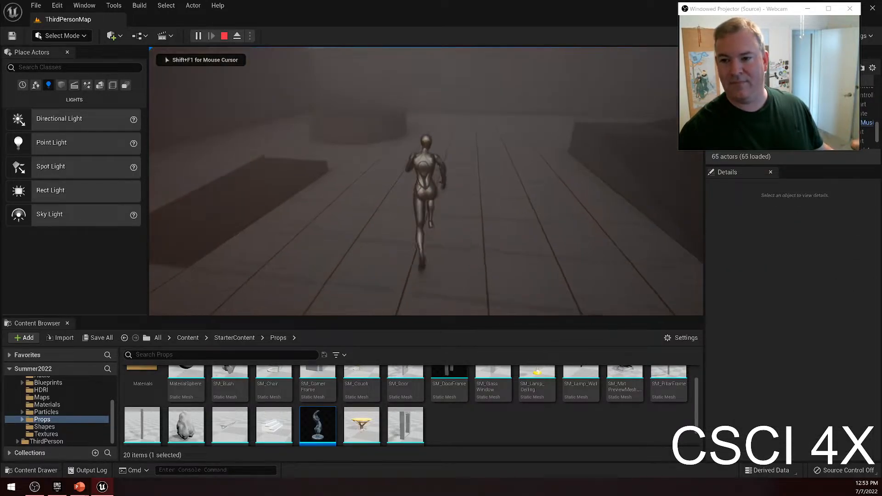
pyautogui.press('d')
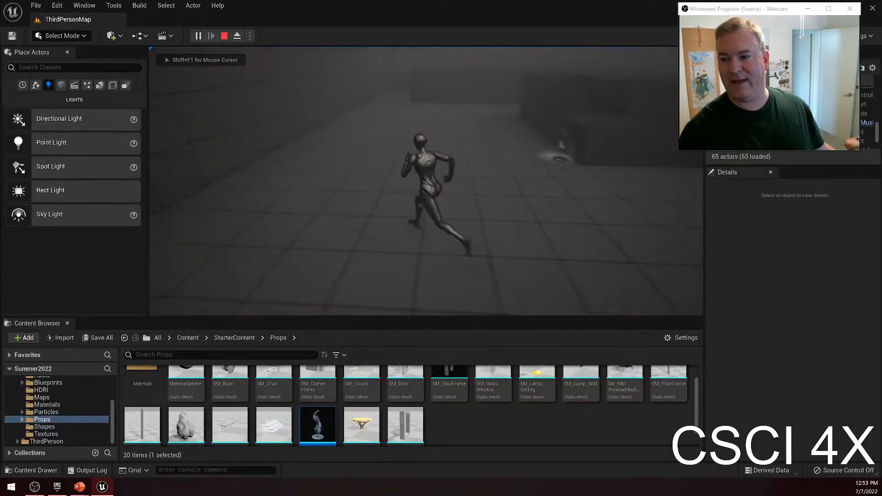
# Run the character around the ramp block and past the lit houses, return to the statue, and end the play session
pyautogui.press('d')
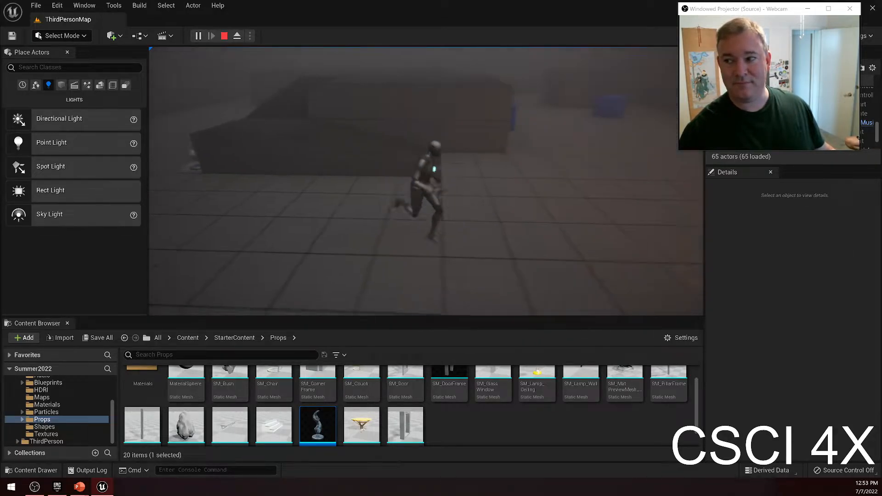
pyautogui.press('s')
pyautogui.press('d')
pyautogui.press('w')
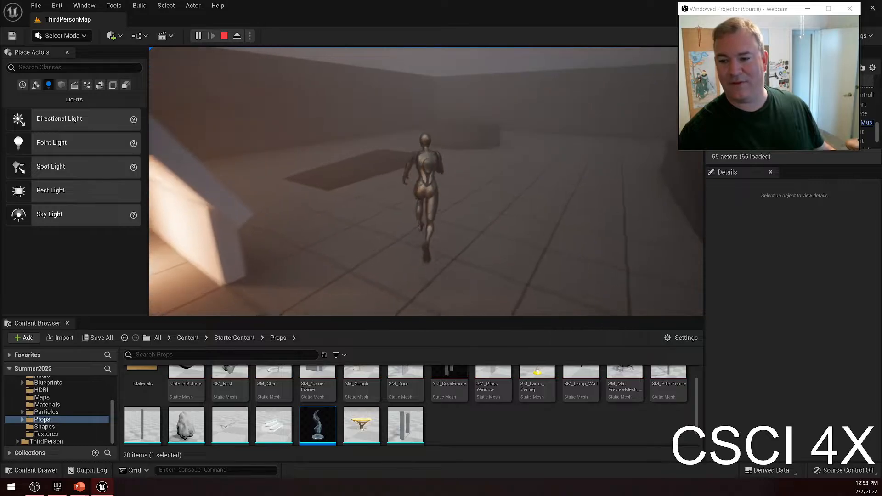
pyautogui.press('w')
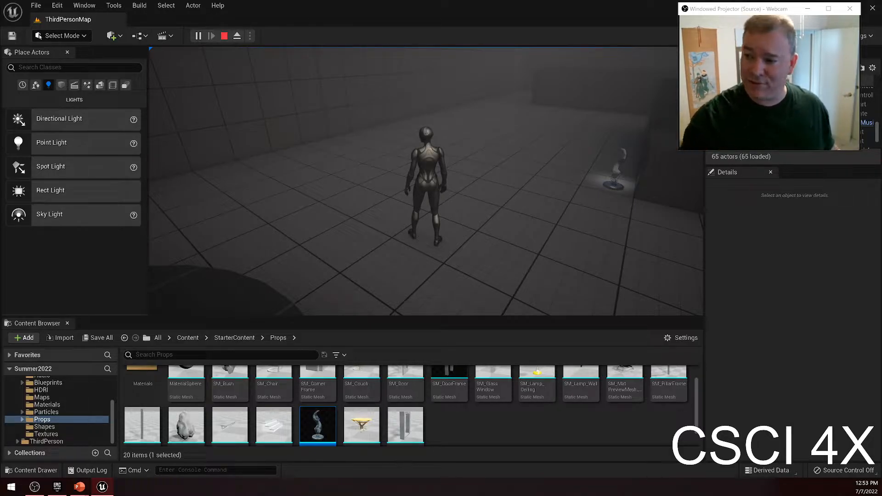
pyautogui.press('w')
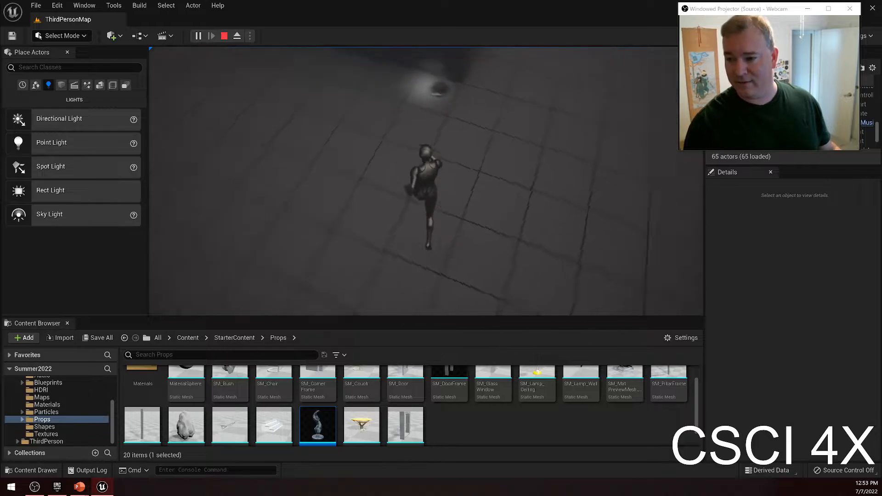
pyautogui.press('Escape')
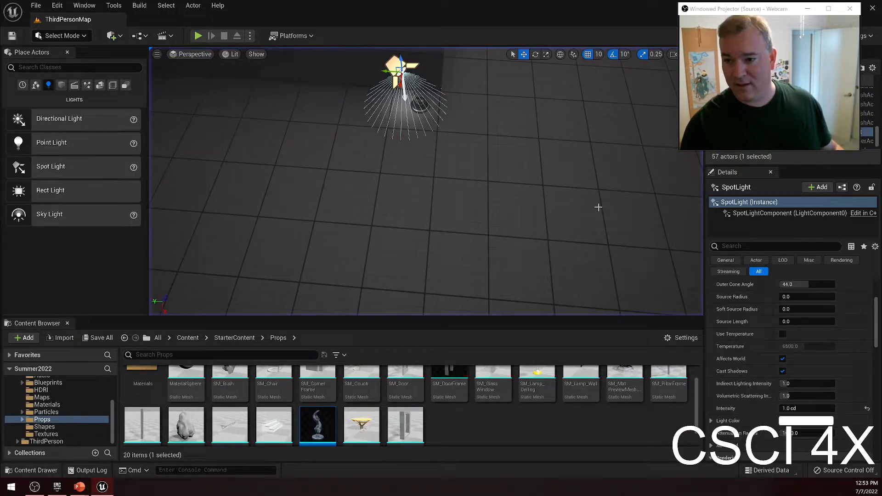
# Move the statue under the center of the spot light and check its lighting in a short play session
pyautogui.click(416, 108)
pyautogui.moveTo(410, 107); pyautogui.dragTo(400, 107)
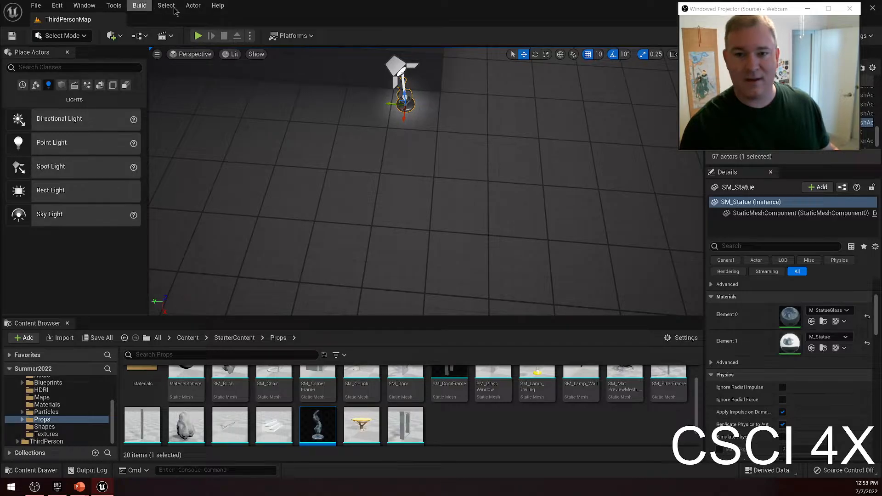
pyautogui.click(198, 35)
pyautogui.press('w')
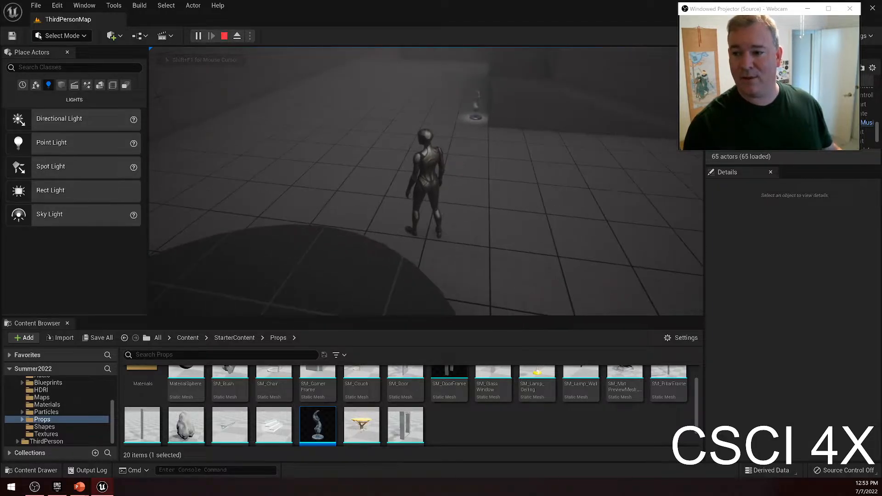
pyautogui.press('Escape')
# Set the spot light's Intensity to 0.5 cd and check the statue's lighting from nearby in a play session
pyautogui.click(475, 87)
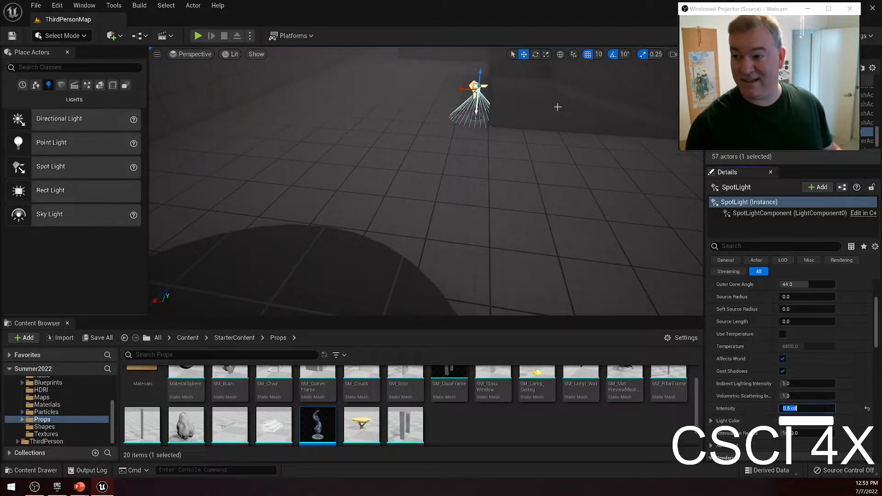
pyautogui.click(198, 36)
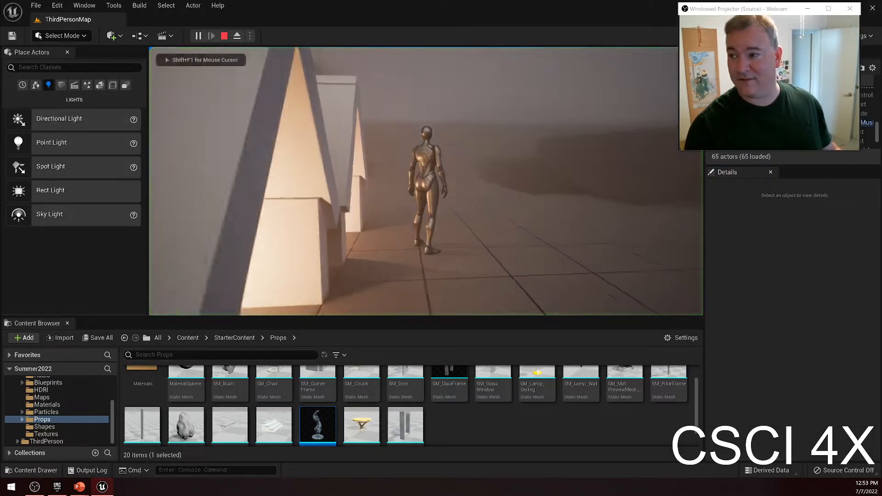
pyautogui.press('w')
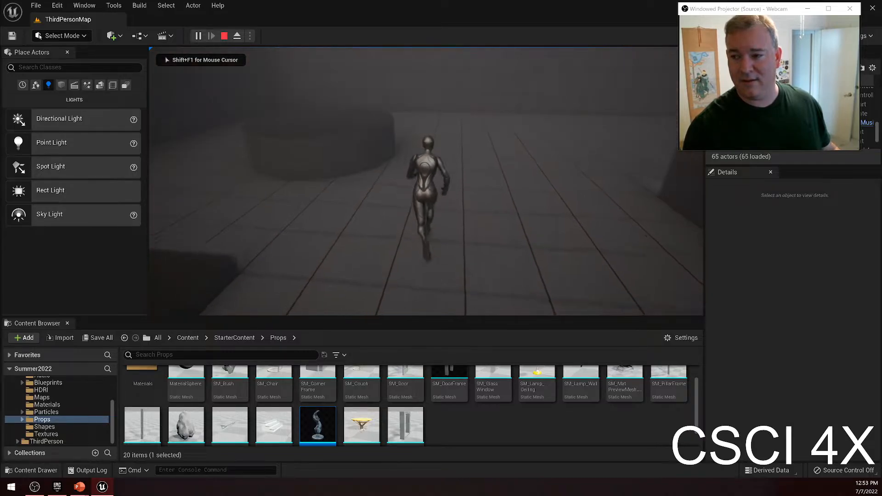
pyautogui.press('w')
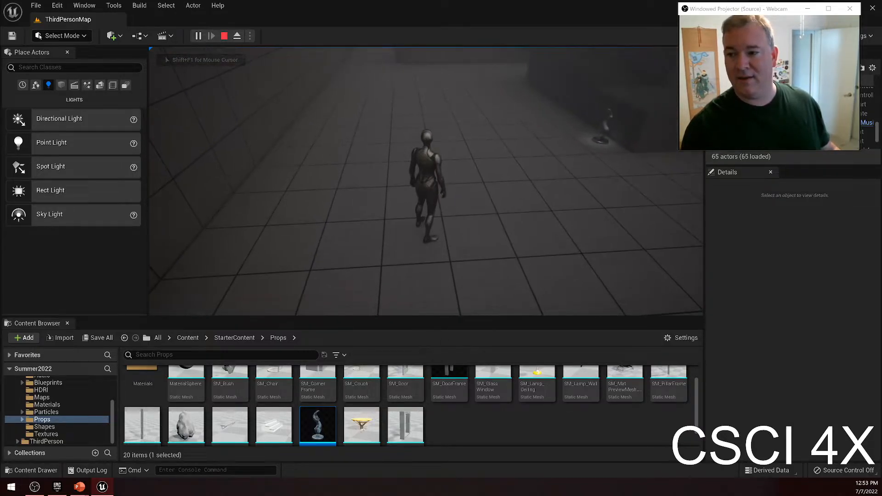
pyautogui.press('w')
pyautogui.press('d')
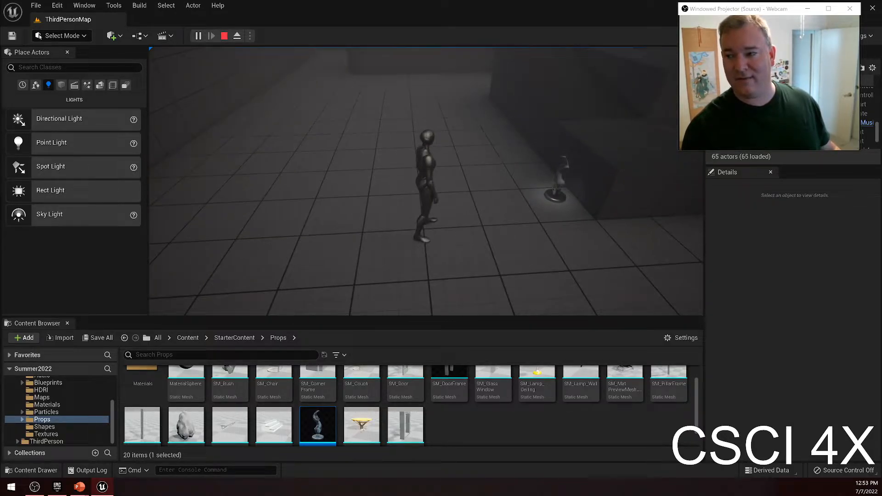
pyautogui.press('Escape')
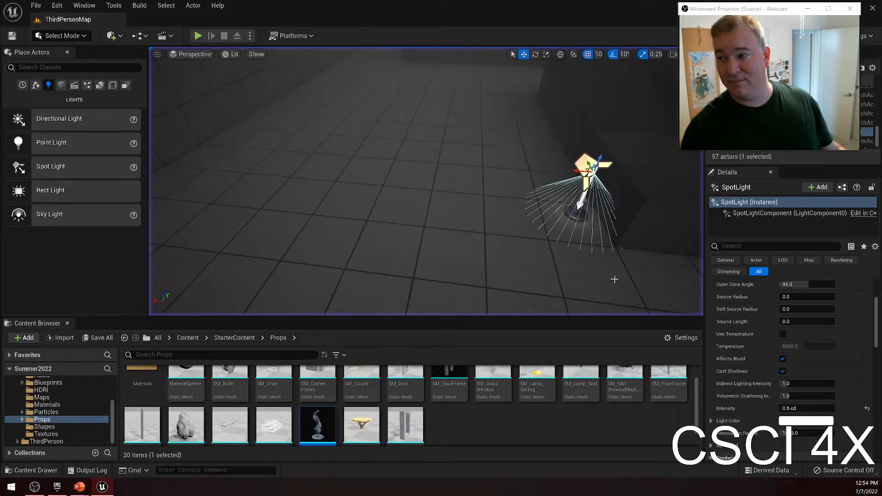
# Set the spot light's Intensity to 0.25 cd and play the level, running the character to the statue
pyautogui.click(785, 408)
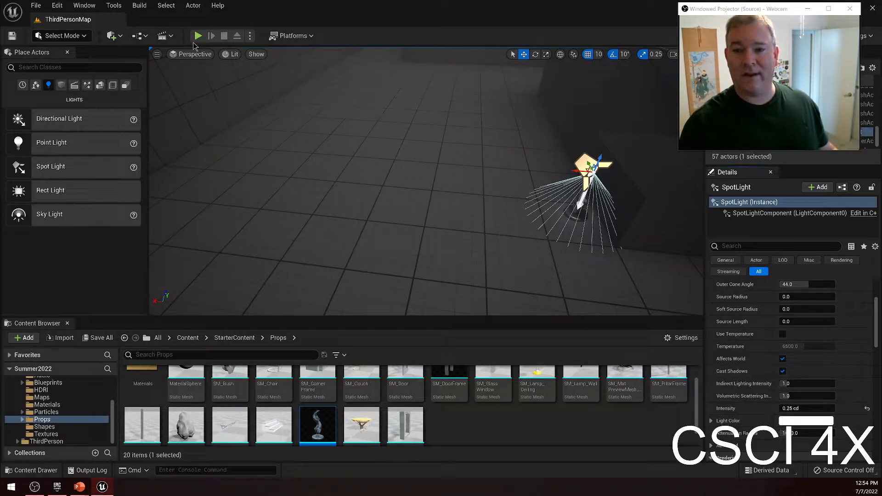
pyautogui.click(198, 36)
pyautogui.press('w')
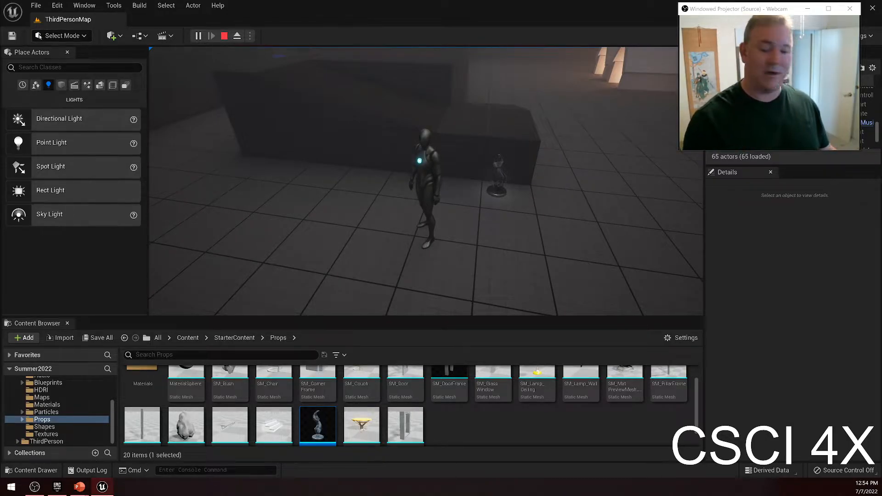
# Walk the character around the statue, view its dimmer lighting from several sides, and end the play session
pyautogui.press('w')
pyautogui.press('s')
pyautogui.press('d')
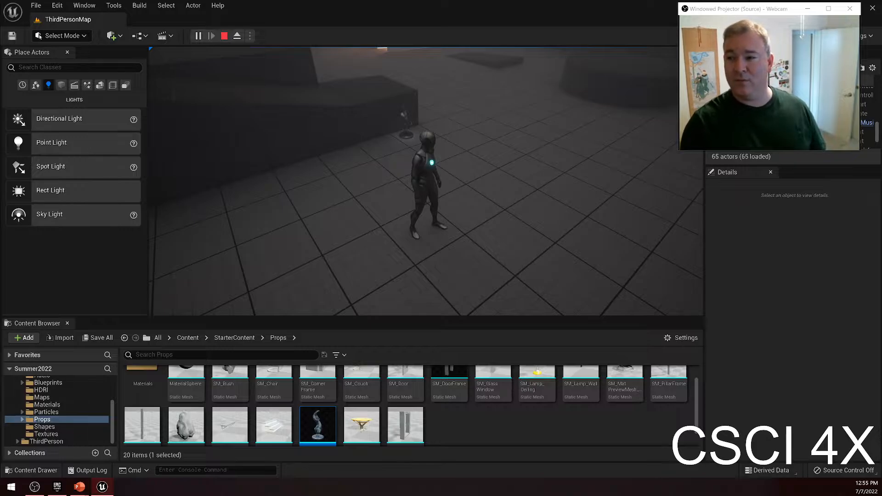
pyautogui.press('w')
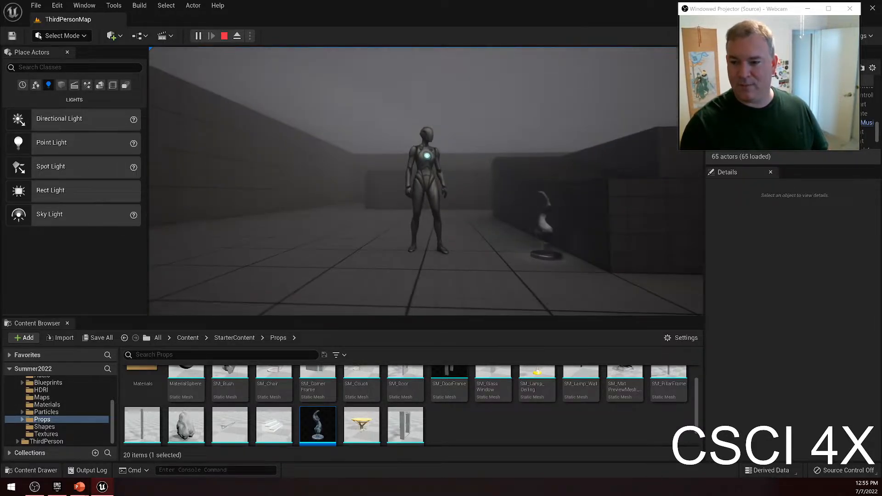
pyautogui.press('Escape')
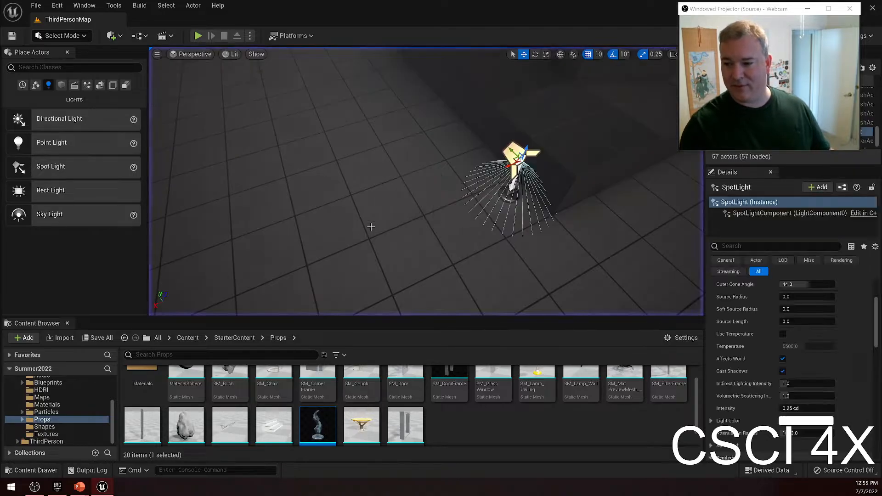
# Set the spot light's Intensity to 0.125 cd
pyautogui.click(799, 408)
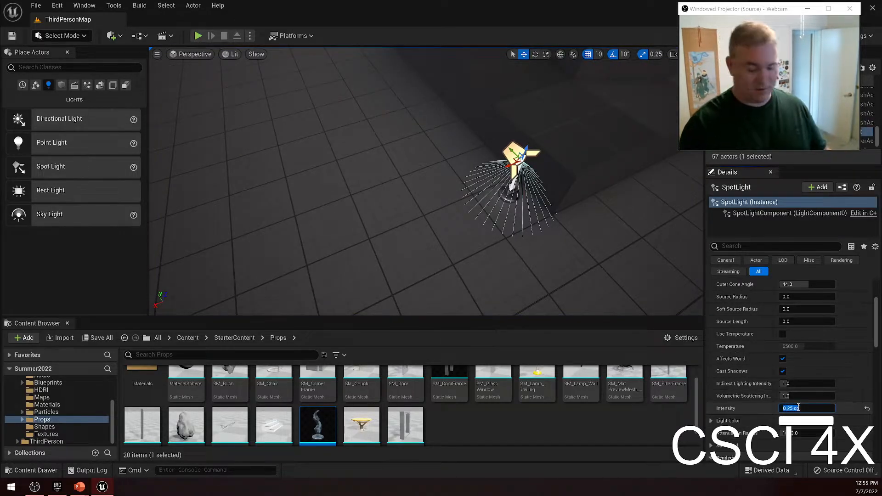
pyautogui.write('0.125')
pyautogui.press('Return')
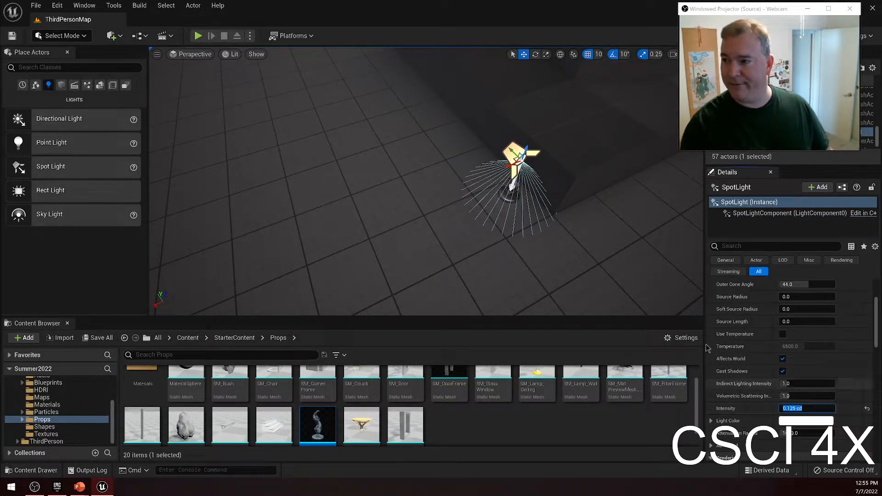
# Play the level, run and jump the character to the faintly lit statue, view it, and end the play session
pyautogui.hotkey('alt', 'p')
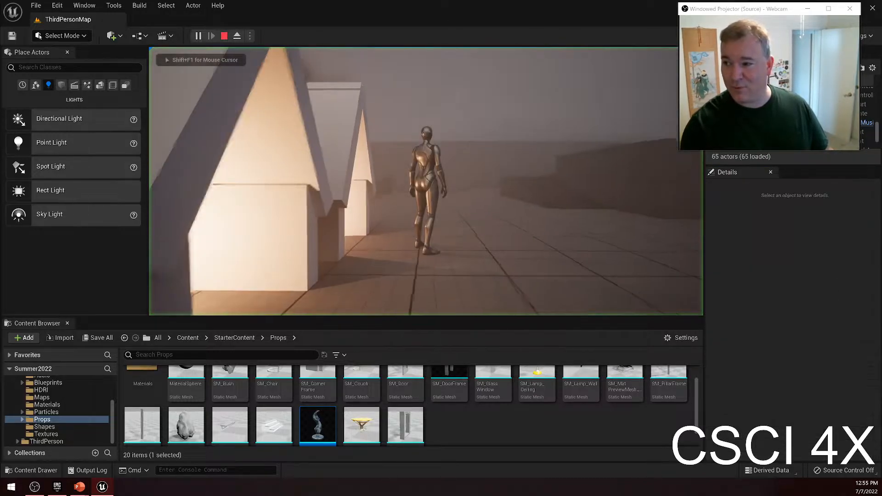
pyautogui.press('w')
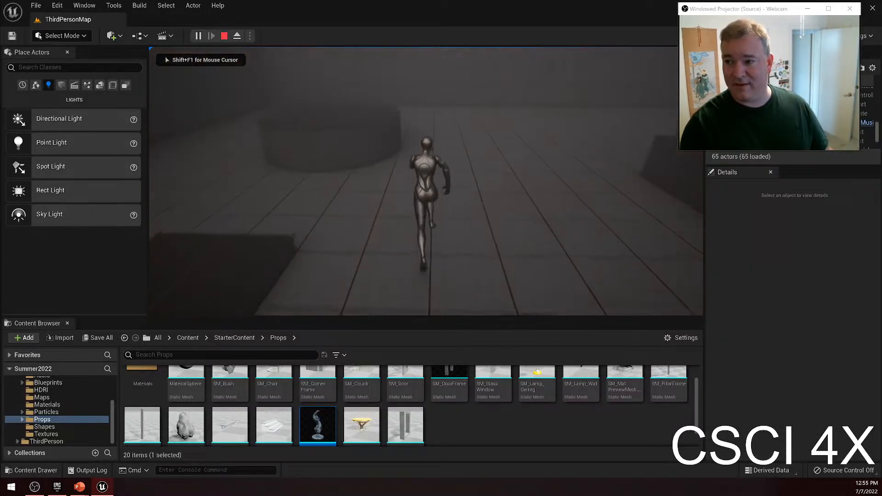
pyautogui.press('space')
pyautogui.press('w')
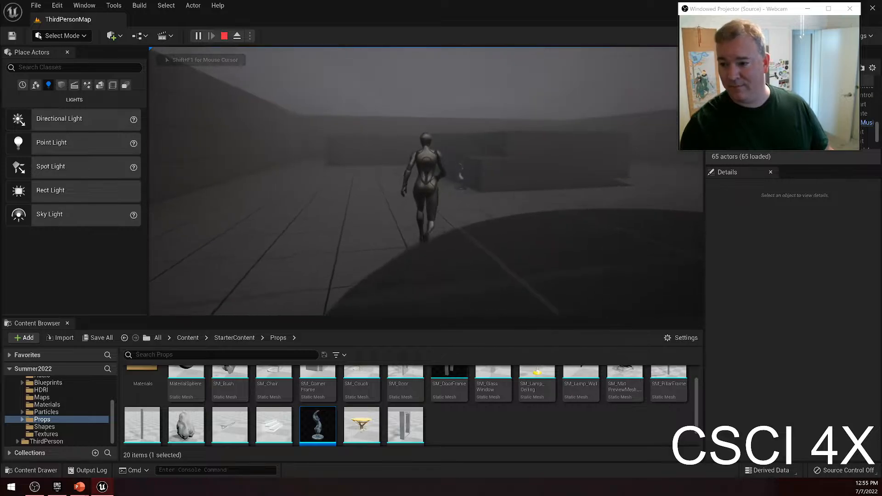
pyautogui.press('s')
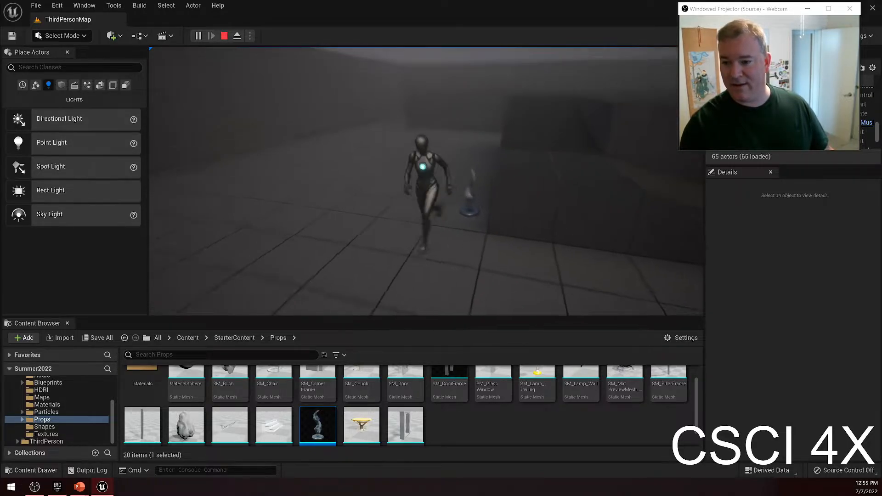
pyautogui.press('a')
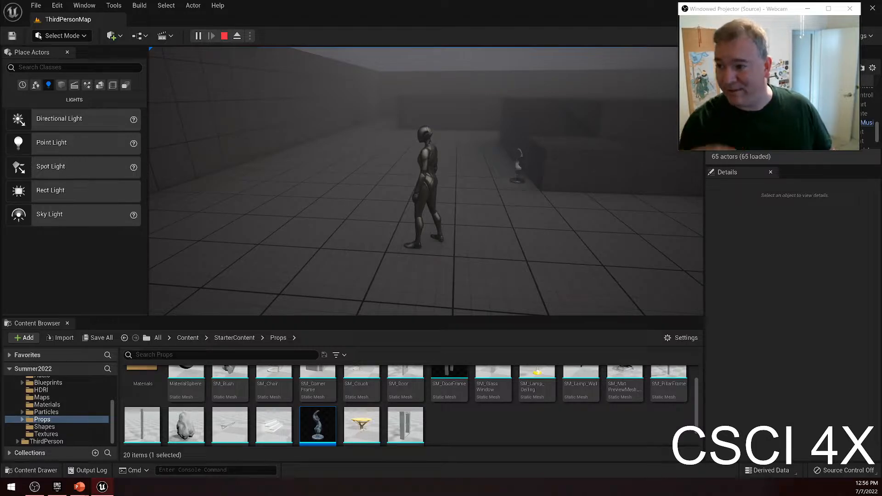
pyautogui.press('Escape')
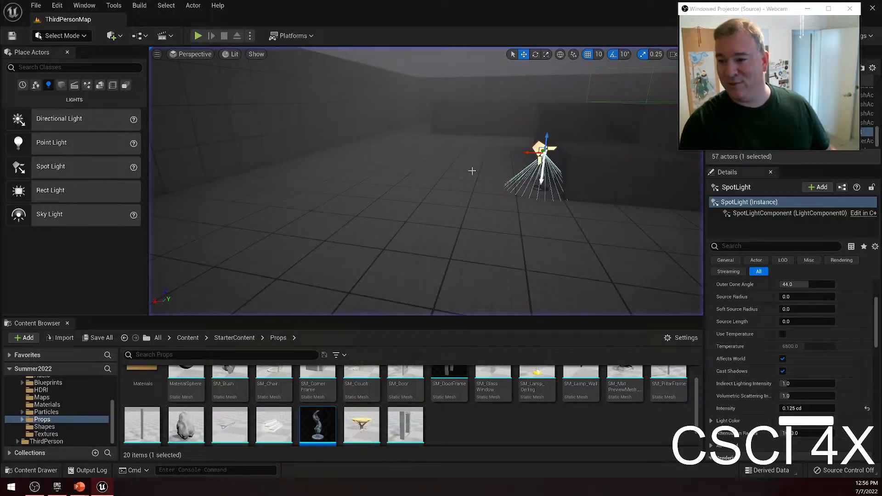
# Set the spot light's Intensity to 10 cd
pyautogui.click(810, 407)
pyautogui.write('10')
pyautogui.press('Return')
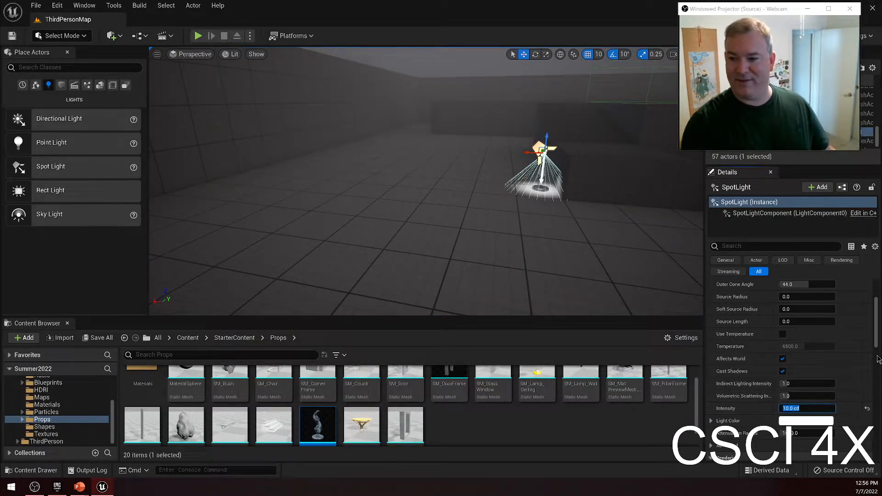
# Play the level, run the character toward the brightly lit statue, view it from a distance, and end the play session
pyautogui.click(198, 36)
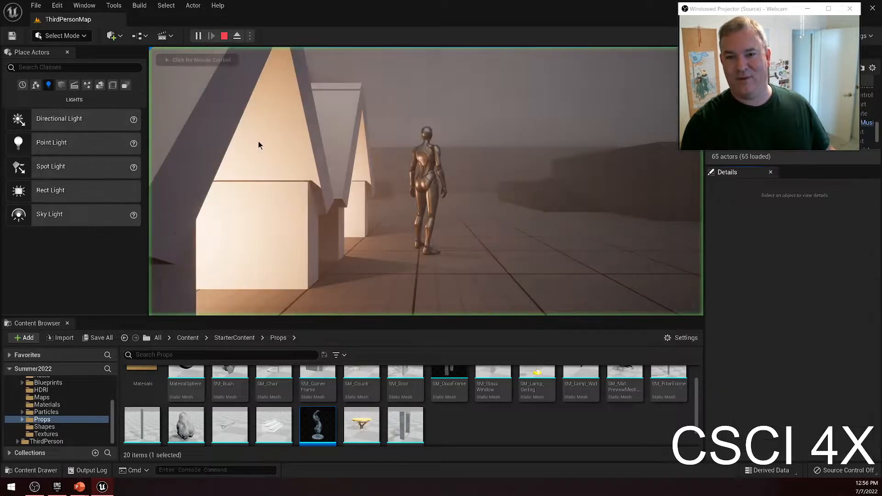
pyautogui.press('w')
pyautogui.press('w')
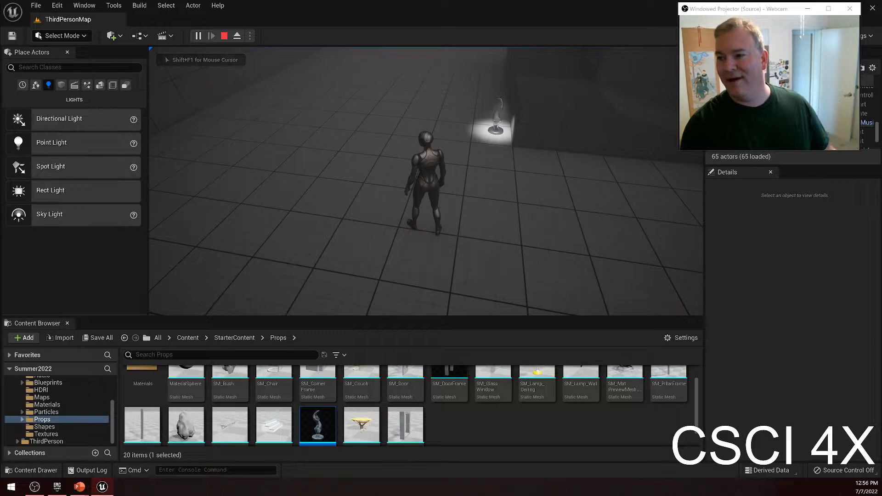
pyautogui.press('w')
pyautogui.press('s')
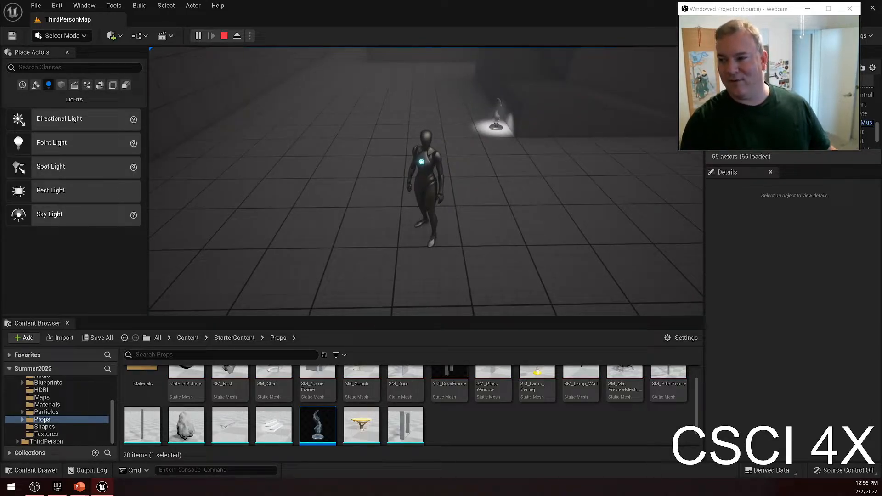
pyautogui.press('Escape')
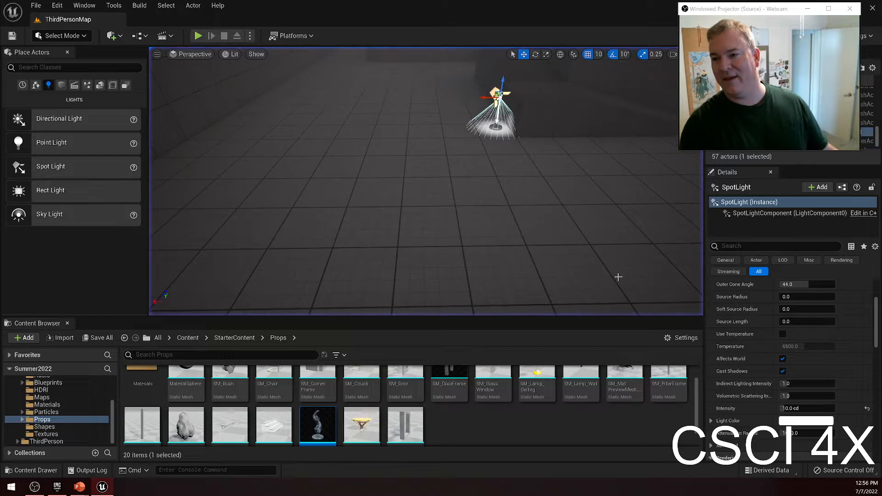
# Set the spot light's Intensity to 0.125 cd
pyautogui.click(790, 408)
pyautogui.write('0.125')
pyautogui.press('Return')
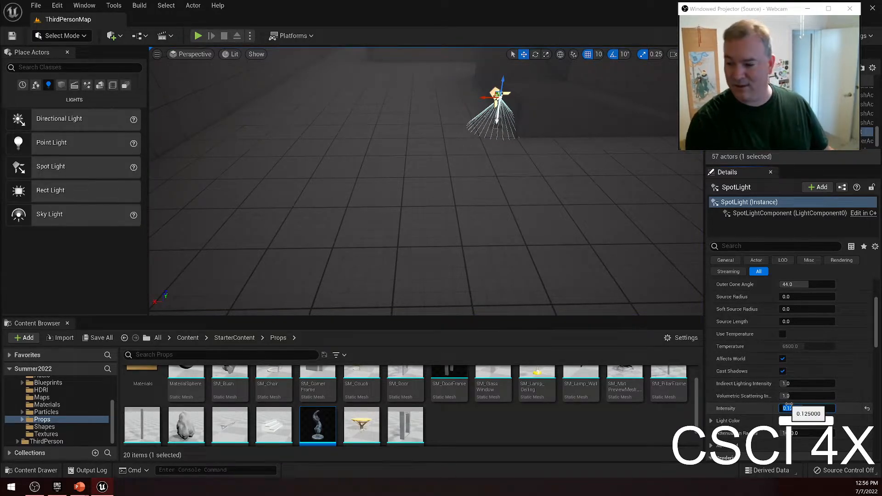
# Play the level and run the character from the lit houses across the dark area to the dimly lit statue
pyautogui.click(197, 35)
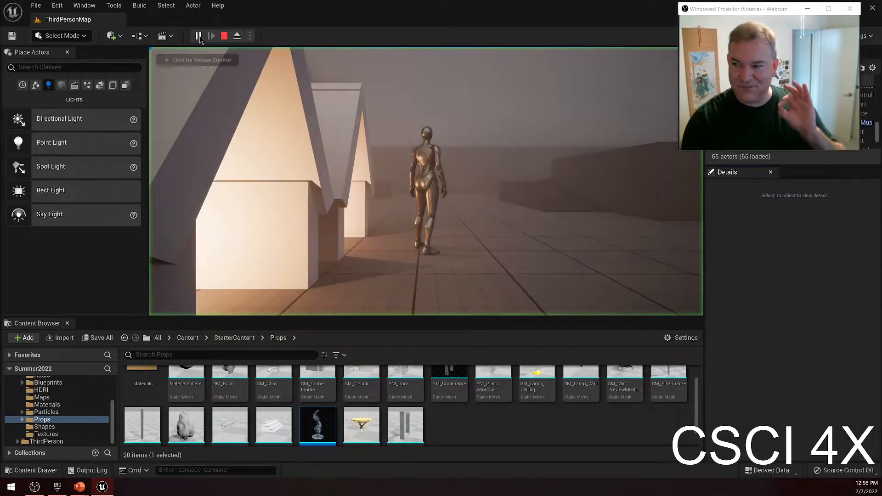
pyautogui.click(497, 84)
pyautogui.press('w')
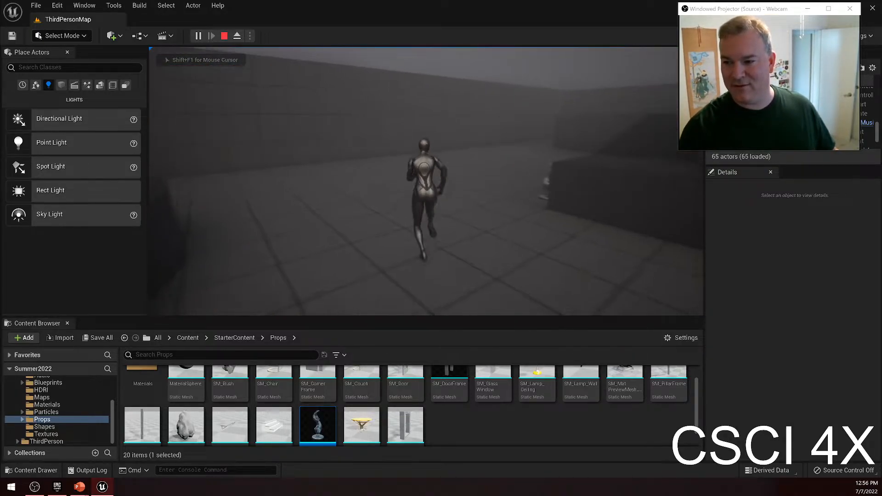
pyautogui.press('s')
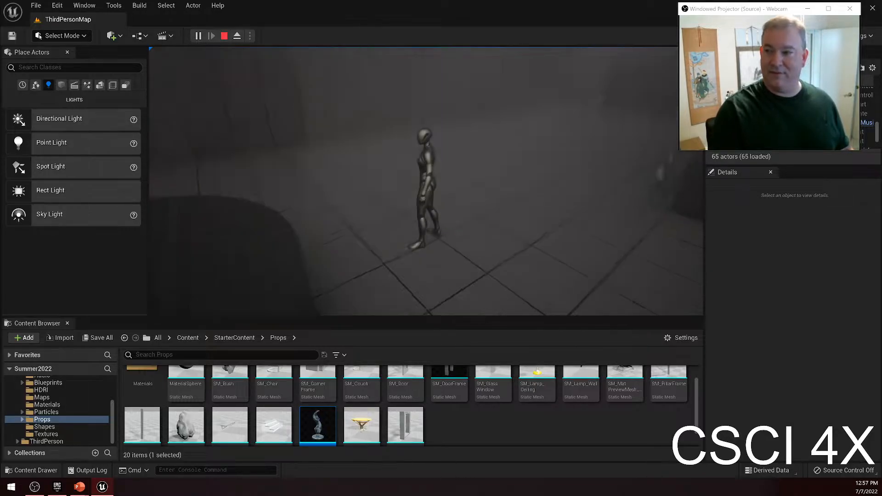
pyautogui.press('w')
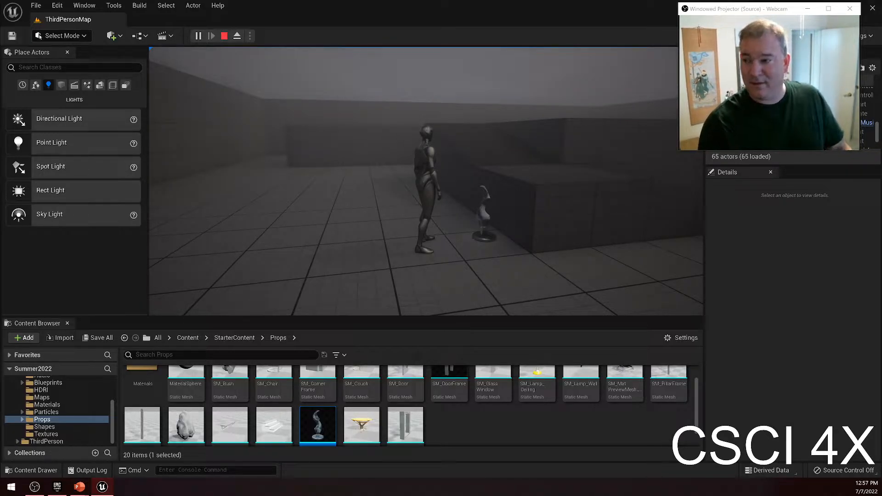
# Run and jump the character around the statue and nearby block, view the statue from several sides, and end the play session
pyautogui.press('w')
pyautogui.press('space')
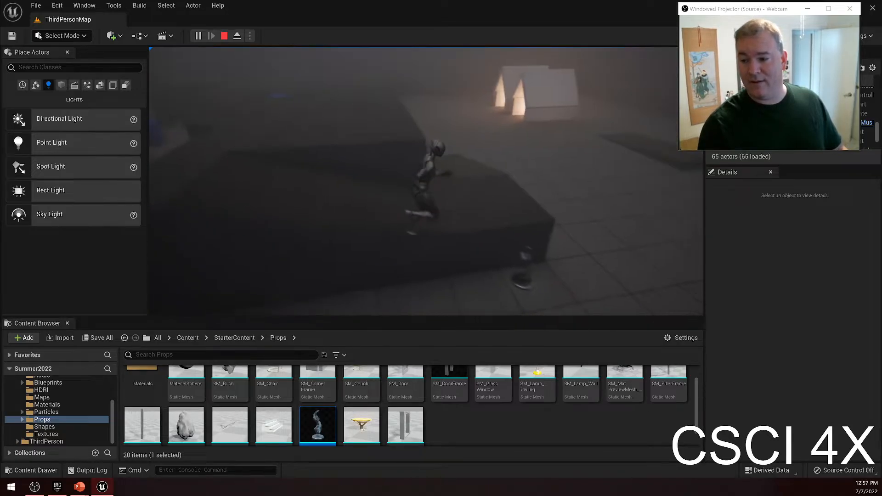
pyautogui.press('d')
pyautogui.press('d')
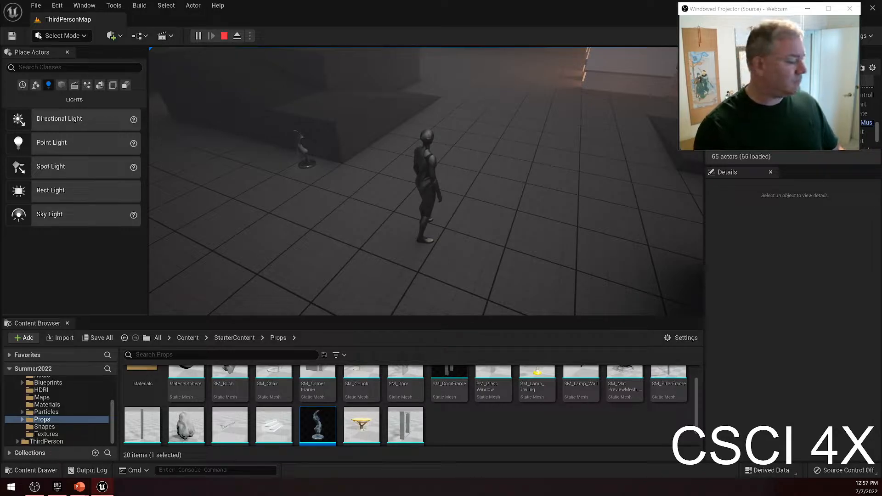
pyautogui.press('a')
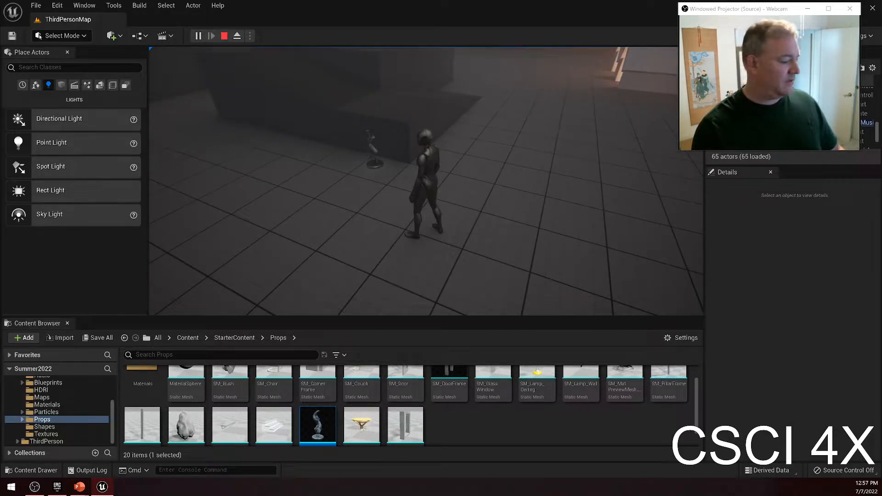
pyautogui.press('w')
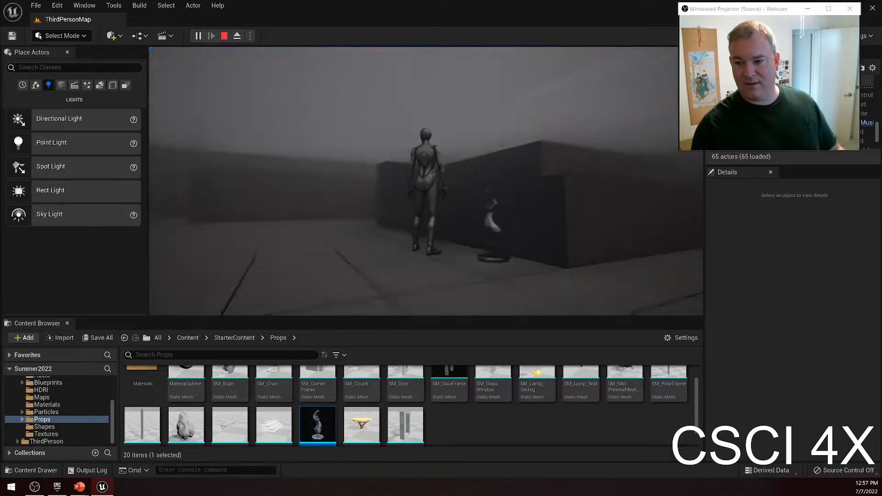
pyautogui.press('a')
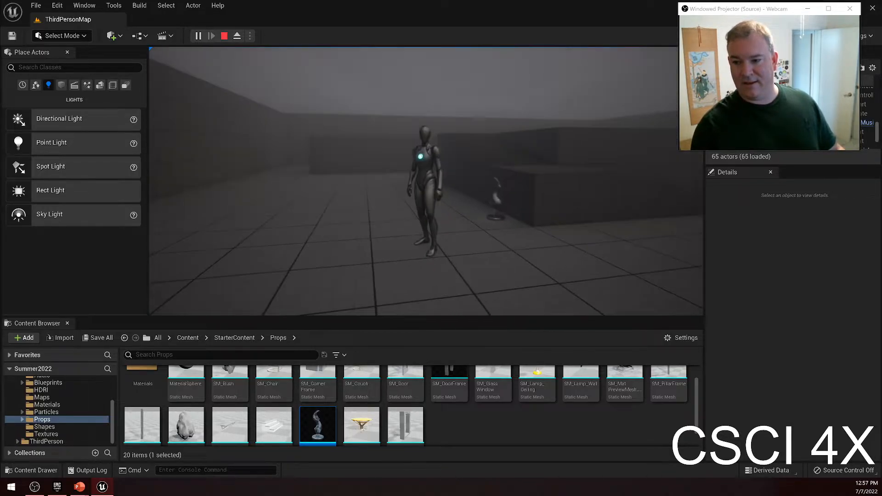
pyautogui.press('Escape')
# Set the spot light's Intensity to 0 cd
pyautogui.click(806, 409)
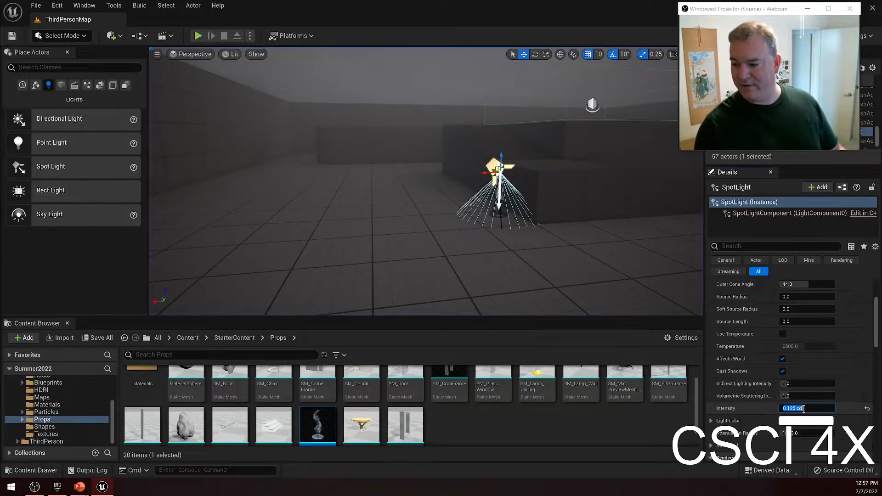
pyautogui.write('0')
pyautogui.press('Return')
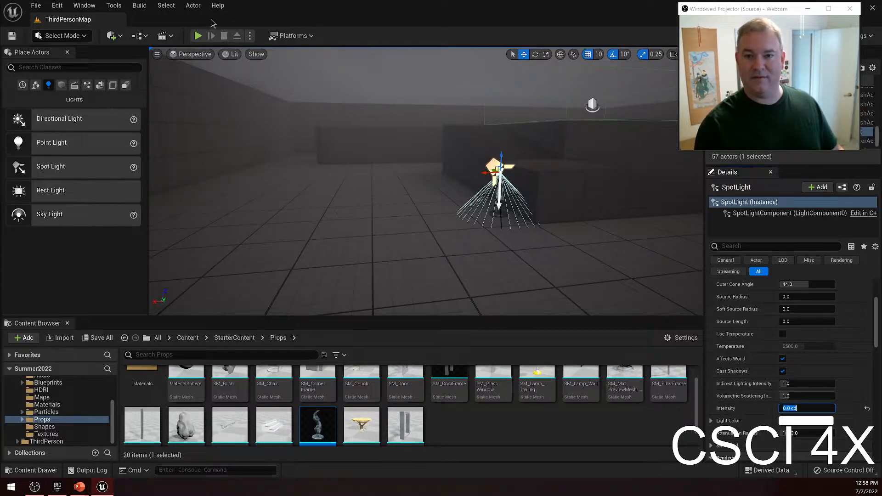
# Play the level, run the character to the unlit statue, view it against the dark block, and end the play session
pyautogui.click(197, 36)
pyautogui.press('w')
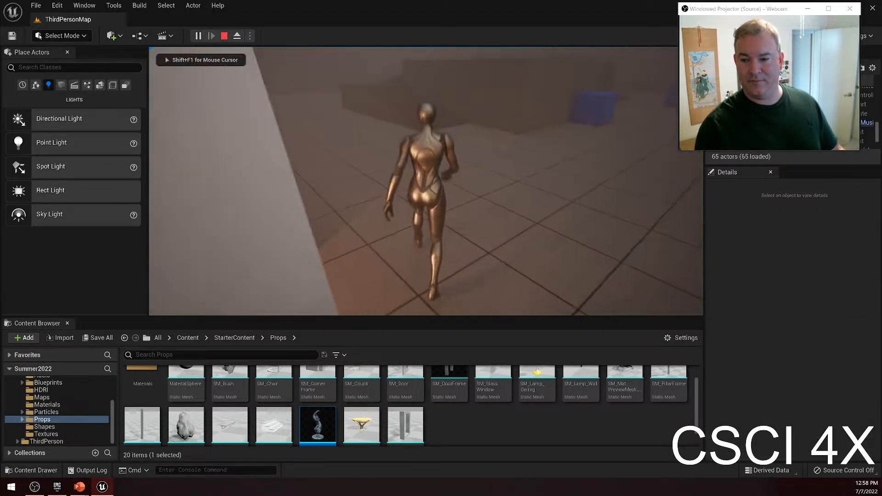
pyautogui.press('w')
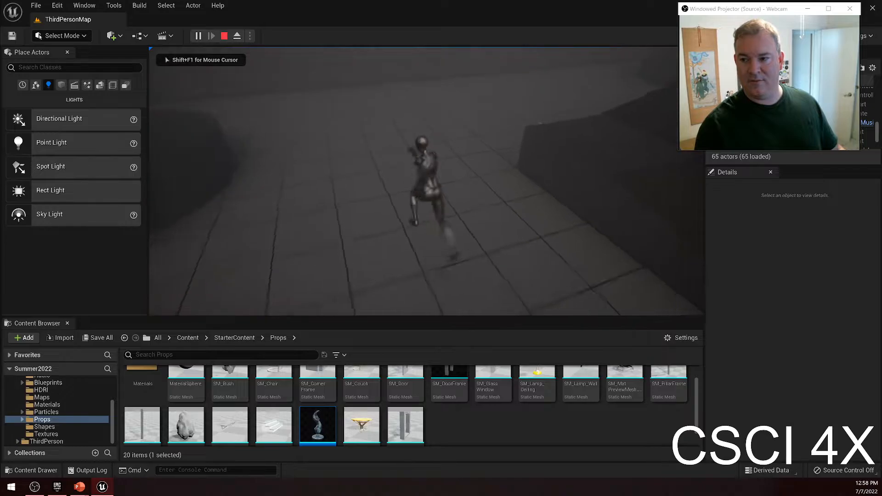
pyautogui.press('w')
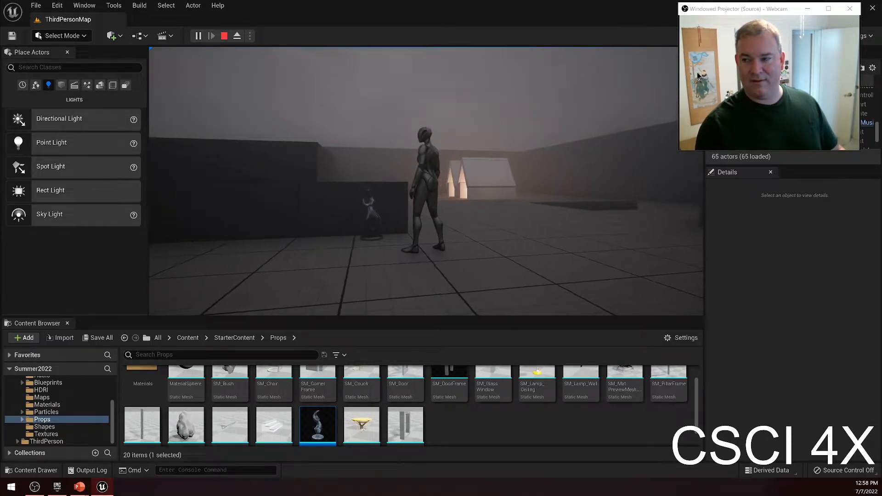
pyautogui.press('Escape')
# Set the spot light's Intensity back to 0.125 cd
pyautogui.click(807, 408)
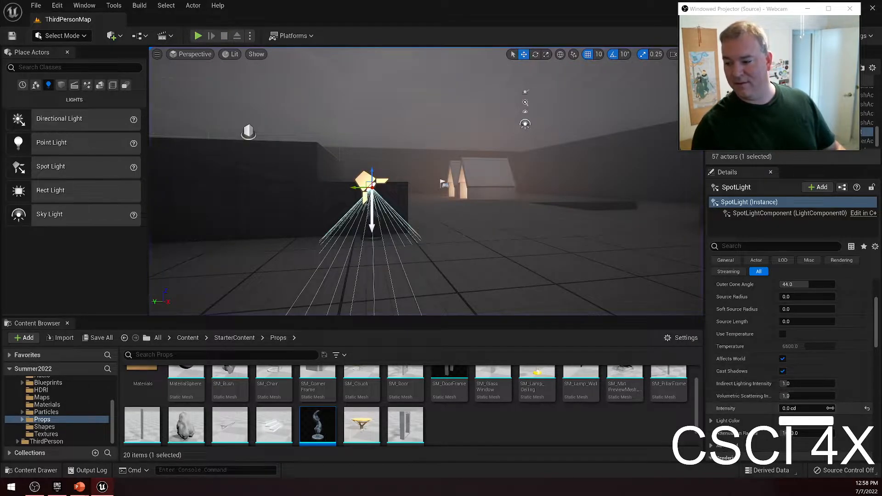
pyautogui.write('.125')
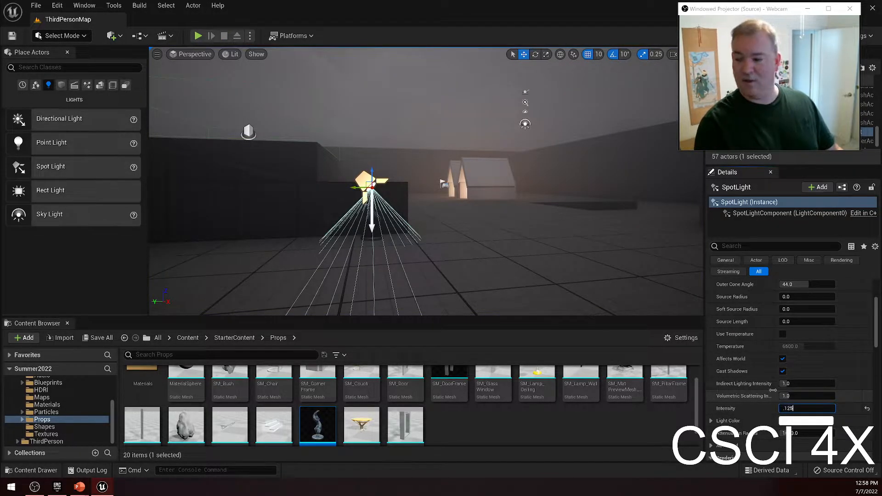
pyautogui.press('Return')
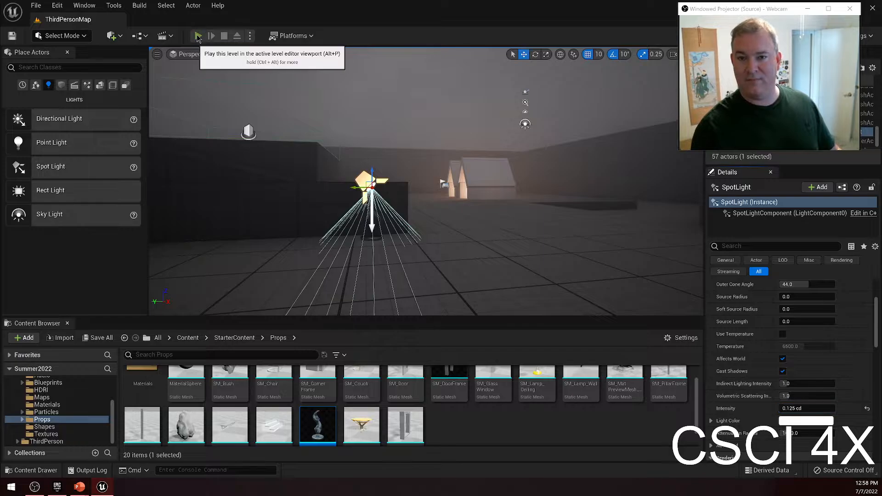
# Play the level, run the character past the faintly lit statue, compare its visibility from different sides, and end the play session
pyautogui.click(198, 36)
pyautogui.press('w')
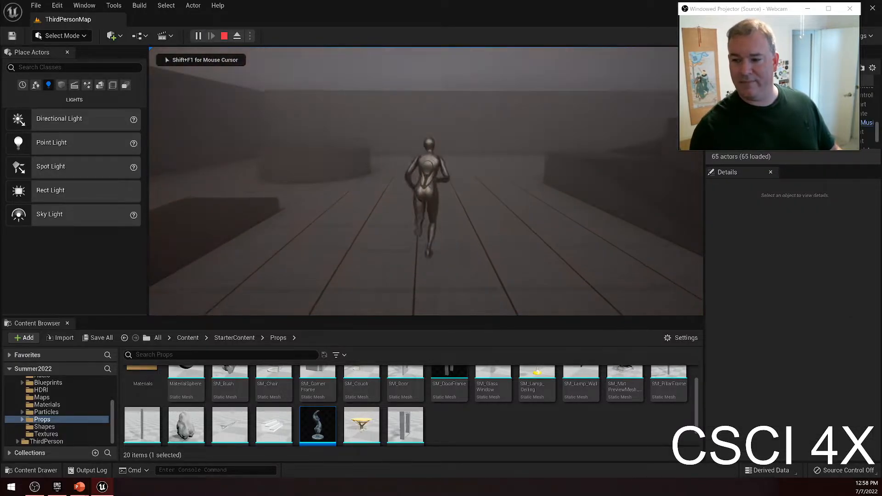
pyautogui.press('d')
pyautogui.press('a')
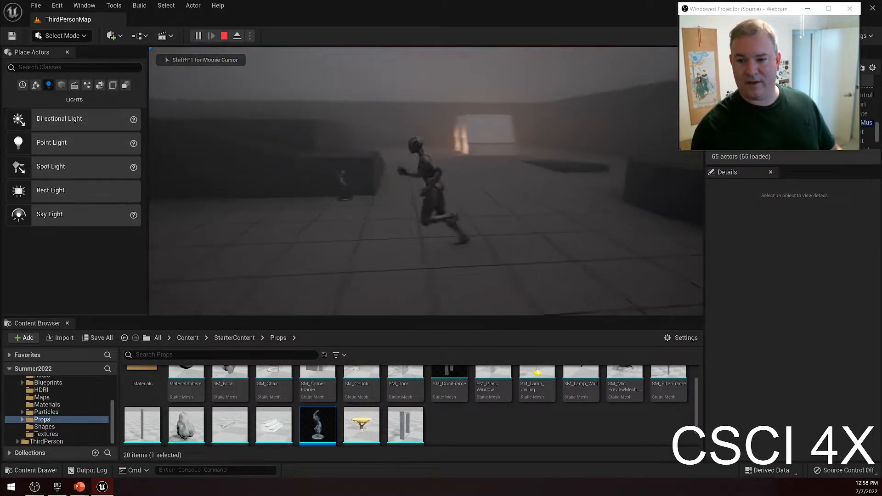
pyautogui.press('w')
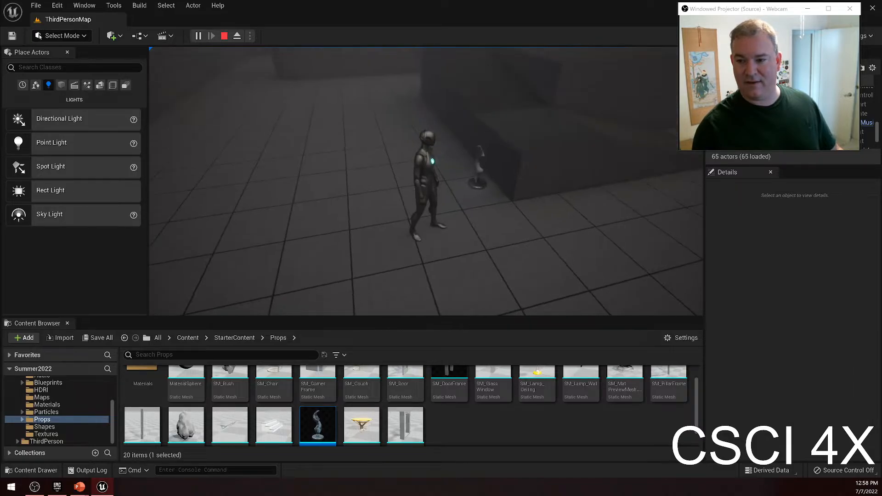
pyautogui.press('w')
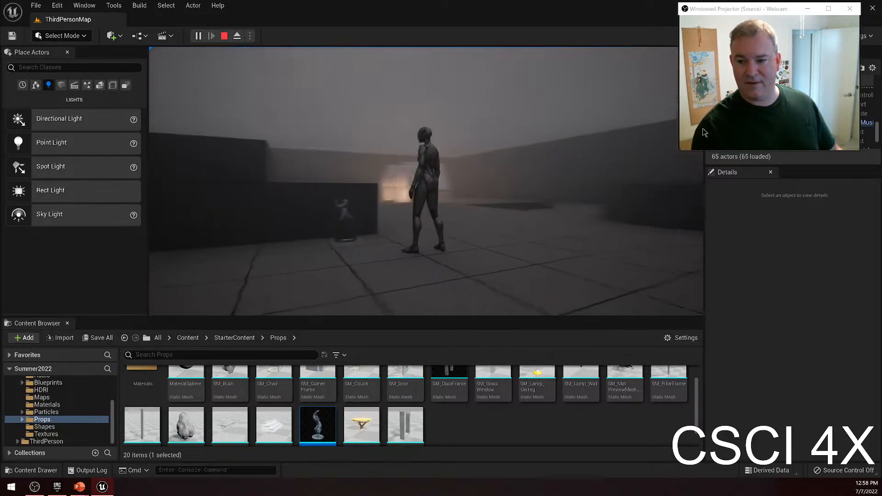
pyautogui.press('Escape')
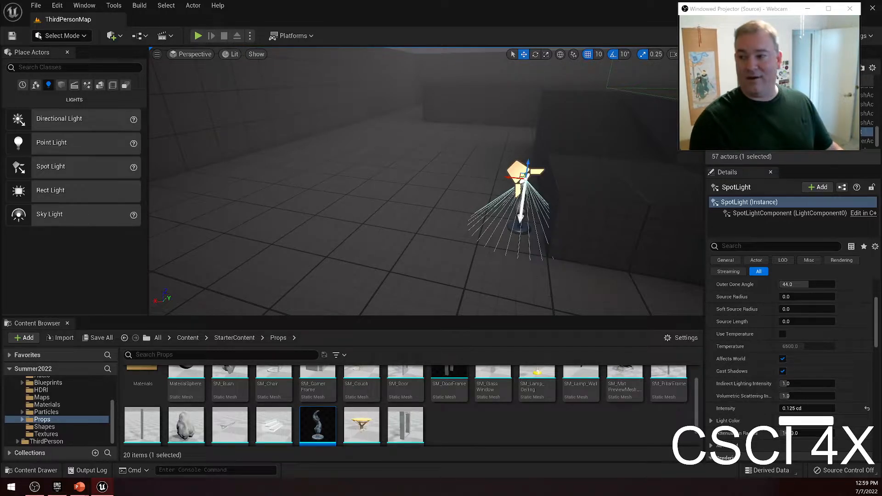
pyautogui.keyDown('alt'); pyautogui.moveTo(372, 131); pyautogui.dragTo(392, 126); pyautogui.keyUp('alt')
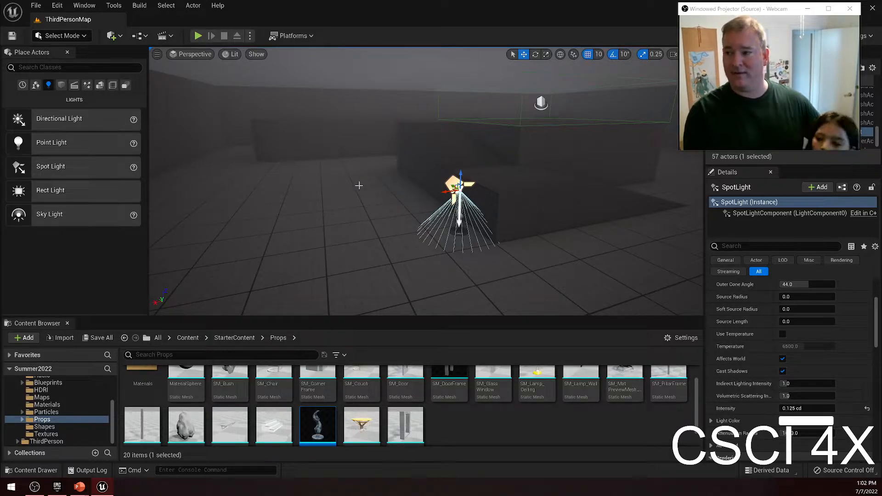
pyautogui.moveTo(340, 175)
pyautogui.mouseDown(button='right')
pyautogui.moveTo(378, 205)
pyautogui.moveTo(336, 175)
pyautogui.mouseUp(button='right')
pyautogui.press('w')
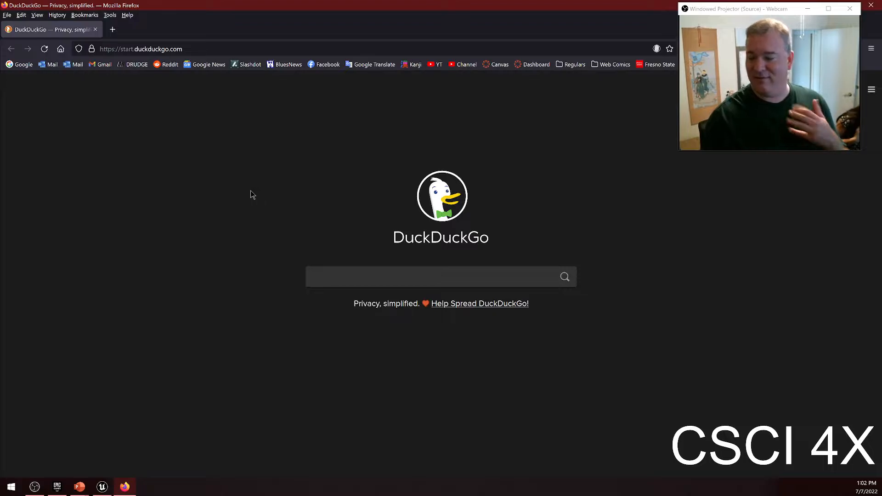
# Search the web for "kcd spoon quest" and look through the results for a matching quest page
pyautogui.click(368, 276)
pyautogui.write('kcd spoon quest')
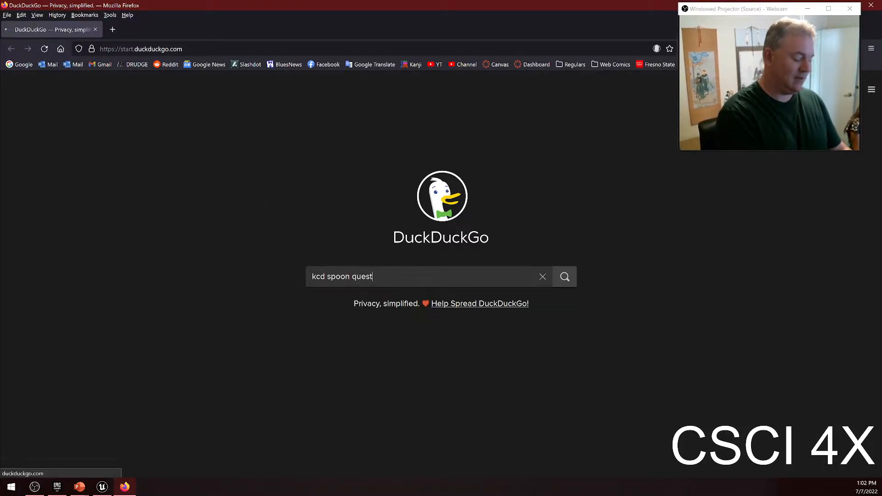
pyautogui.press('Return')
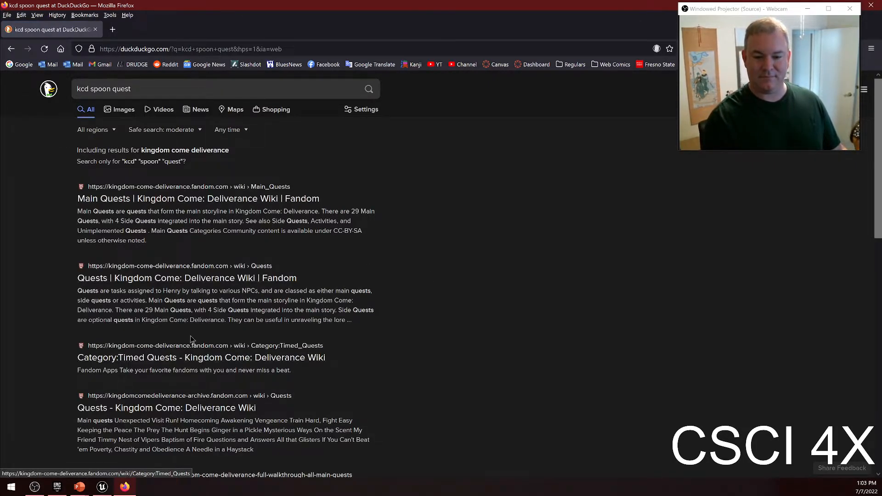
pyautogui.scroll(-4, 192, 339)
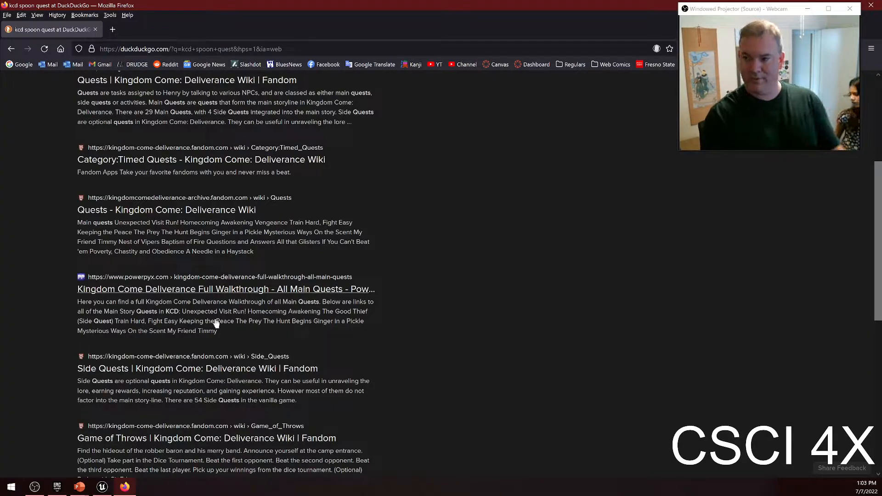
pyautogui.scroll(-4, 214, 312)
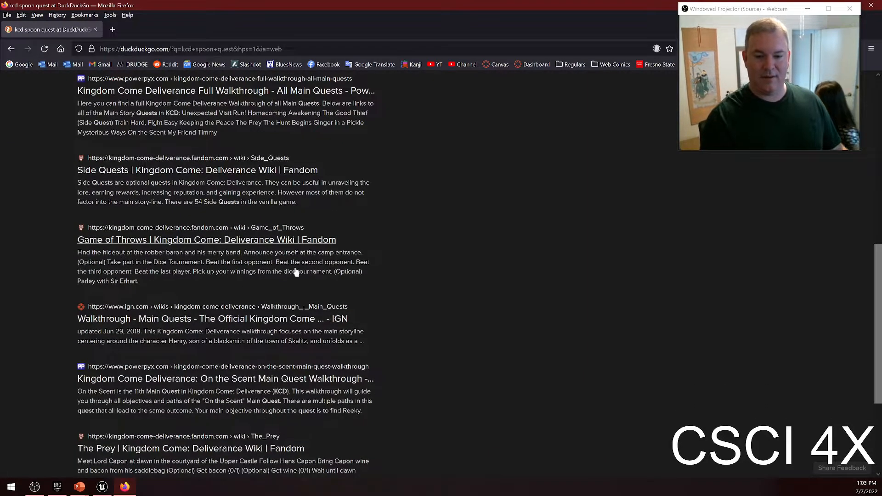
pyautogui.scroll(8, 296, 272)
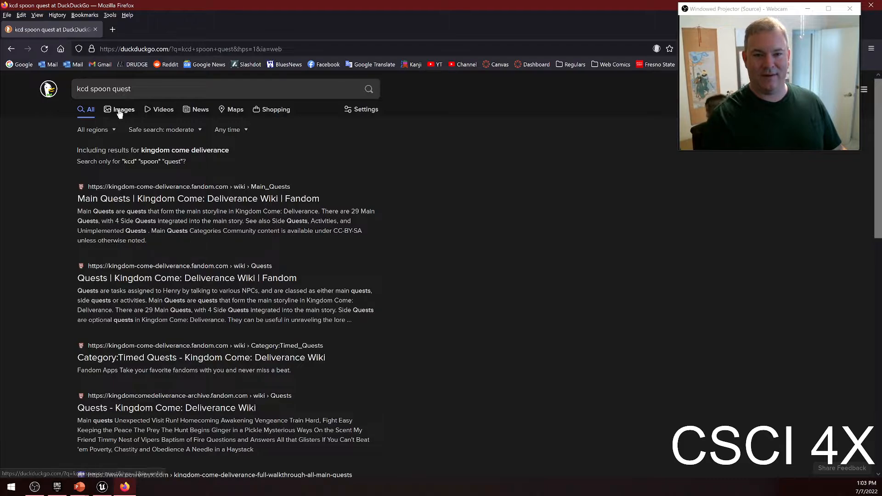
# Show the image results and change the search to "kingdom come deliverance spoon quest"
pyautogui.click(119, 112)
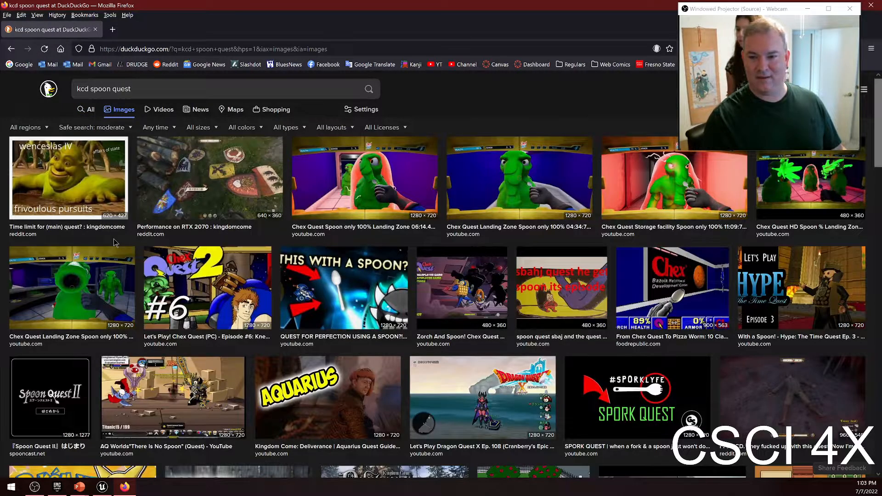
pyautogui.doubleClick(84, 92)
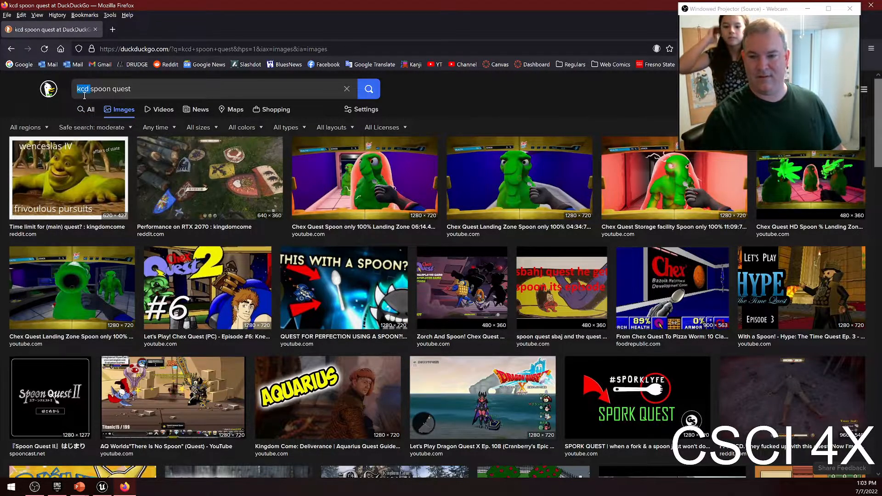
pyautogui.write('kingd')
pyautogui.write('om come deliverance')
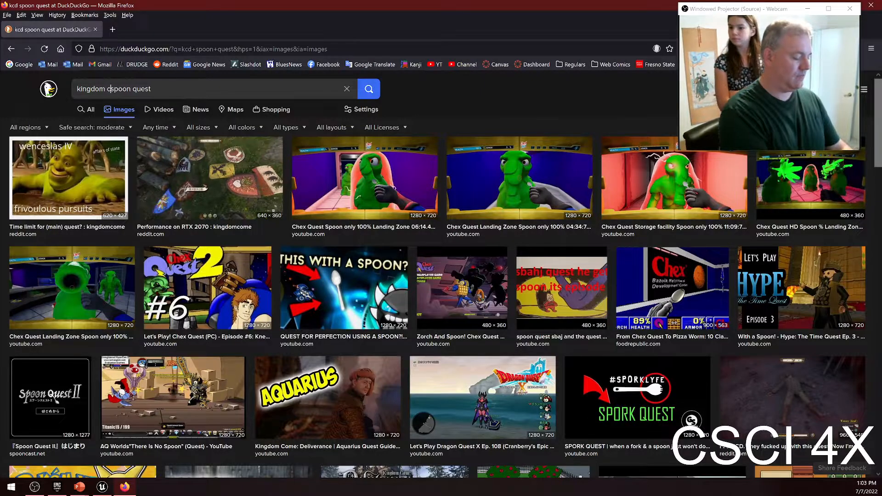
pyautogui.press('Return')
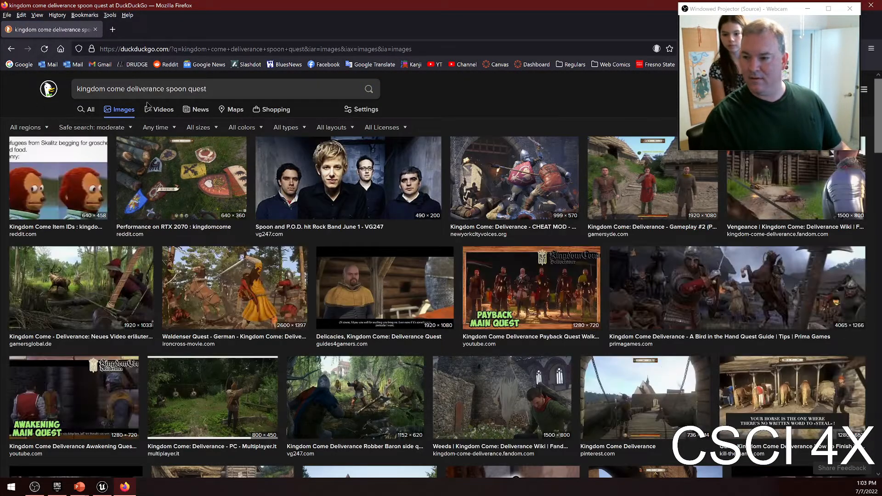
# Change the image search to "kingdom come deliverance spoon", look through the results, and close the browser
pyautogui.moveTo(212, 94); pyautogui.dragTo(187, 94)
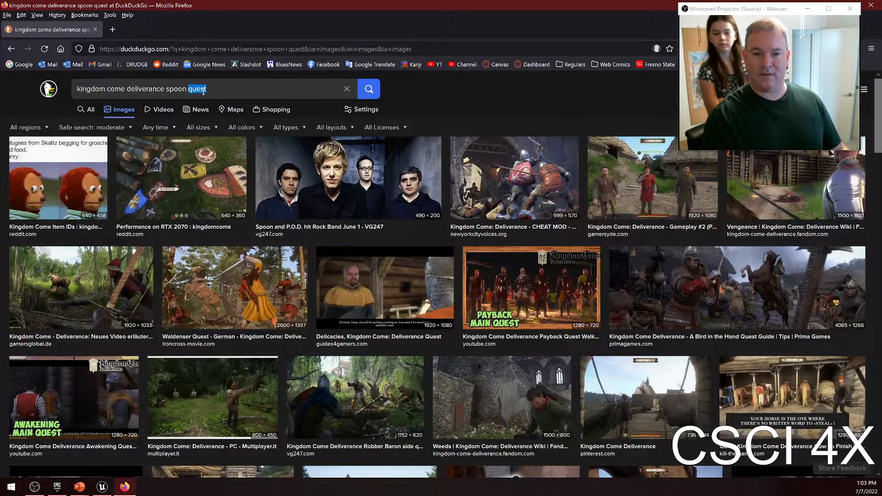
pyautogui.press('BackSpace')
pyautogui.press('Return')
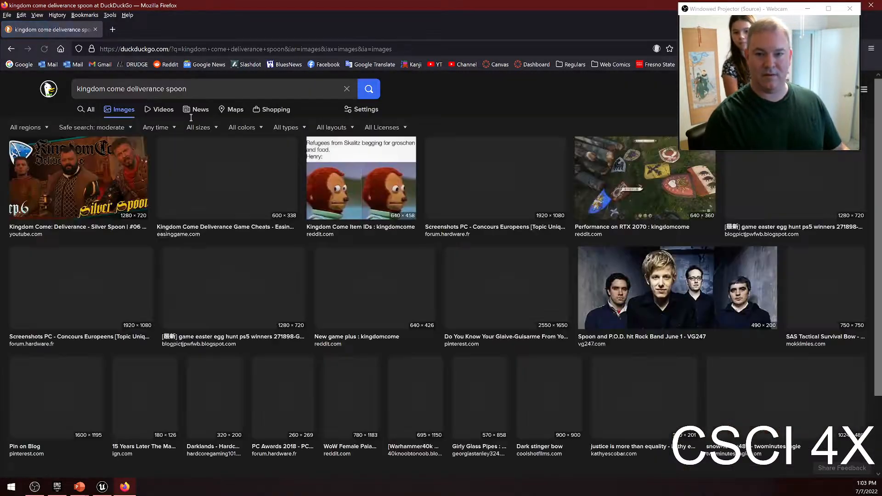
pyautogui.scroll(-2, 353, 262)
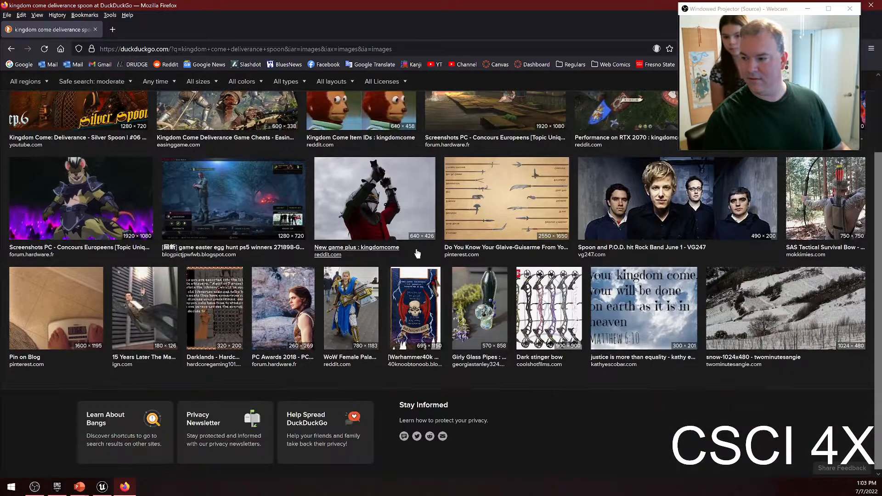
pyautogui.hotkey('alt', 'F4')
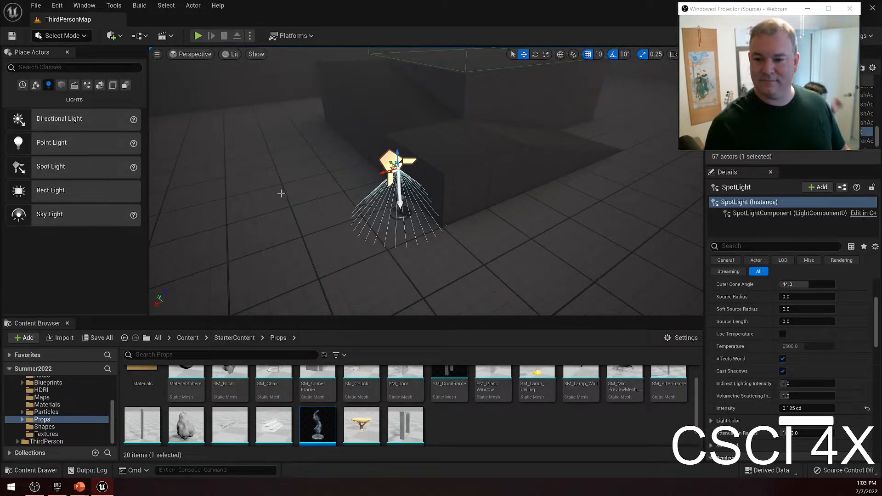
# Examine the spot light over the statue and the dark blocks around it from several angles
pyautogui.moveTo(246, 123); pyautogui.dragTo(414, 96, button='right')
pyautogui.press('w')
pyautogui.moveTo(414, 184); pyautogui.dragTo(639, 147, button='right')
pyautogui.press('w')
pyautogui.press('w')
pyautogui.press('a')
pyautogui.moveTo(237, 123); pyautogui.dragTo(359, 142, button='right')
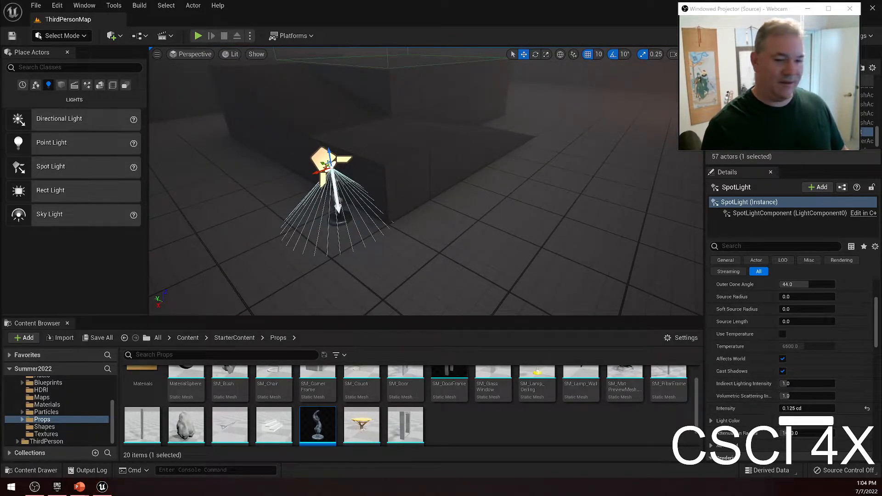
pyautogui.moveTo(359, 142); pyautogui.dragTo(359, 105, button='right')
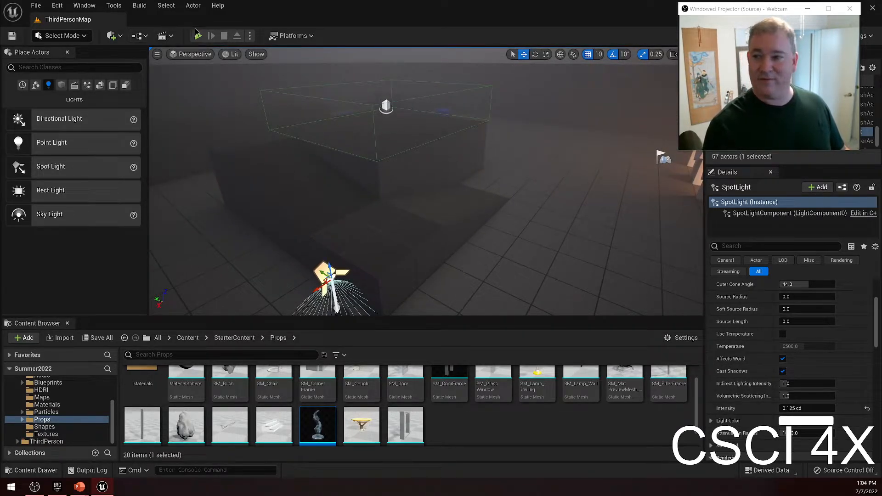
# Save all modified files in the project and close the image opened in the browser
pyautogui.click(36, 6)
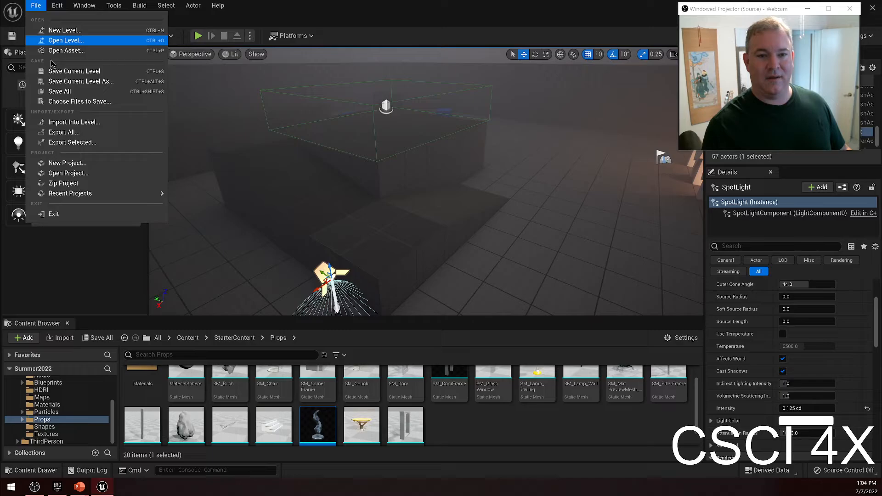
pyautogui.click(59, 91)
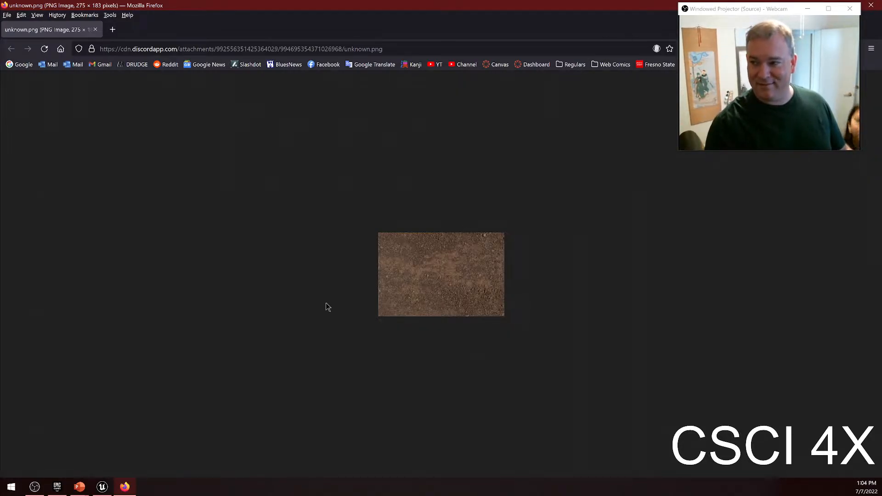
pyautogui.hotkey('ctrl', 'w')
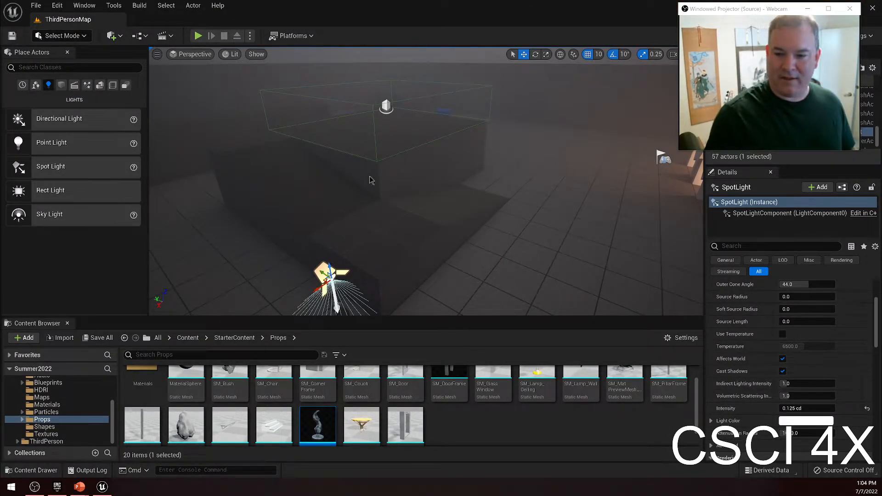
pyautogui.moveTo(79, 487)
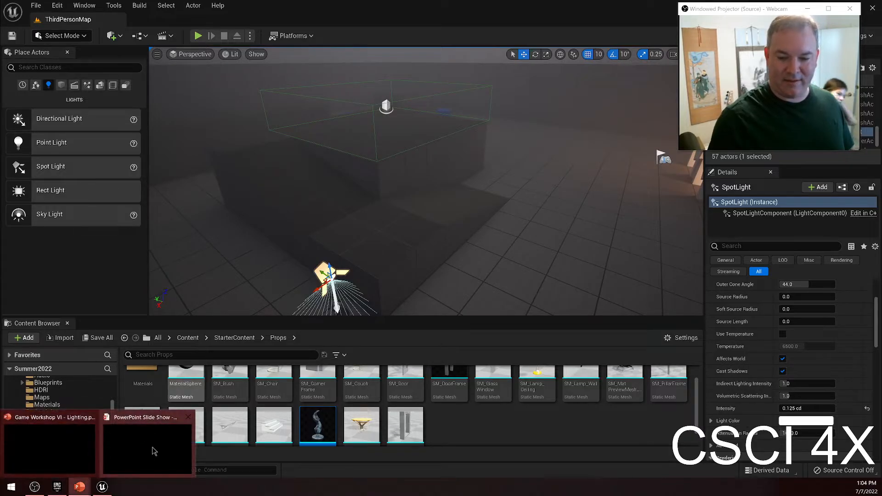
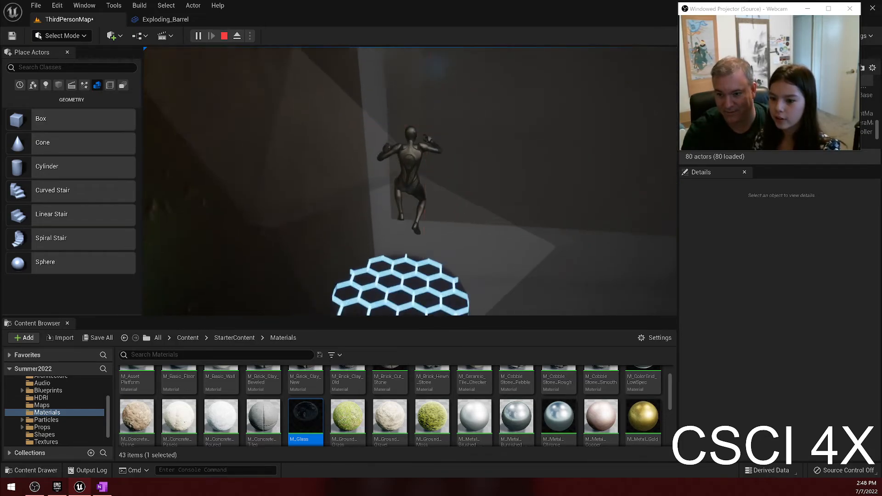
# End the play session, open the Exploding_Barrel blueprint from the Bill folder, and select its Add Radial Impulse node
pyautogui.press('Escape')
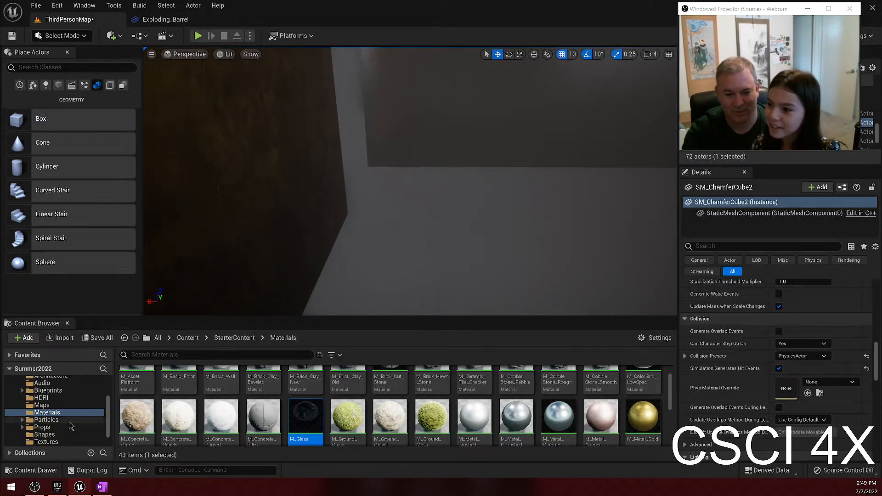
pyautogui.scroll(3, 72, 416)
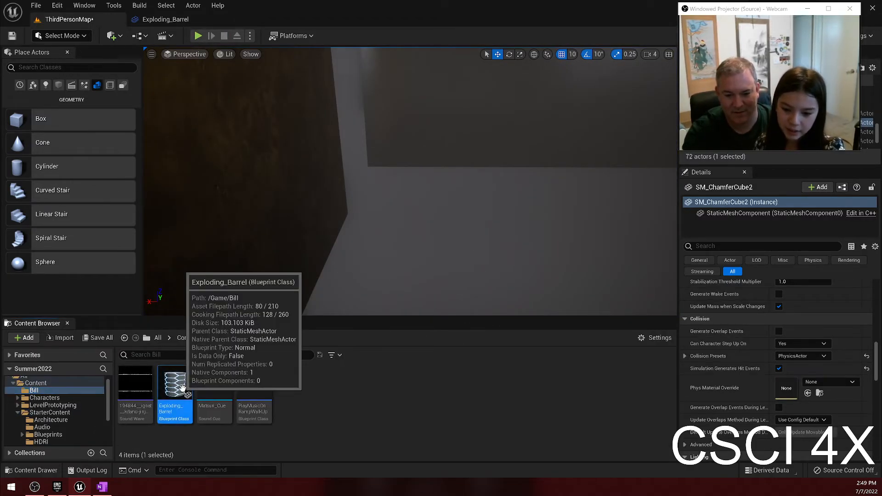
pyautogui.doubleClick(173, 407)
pyautogui.click(621, 159)
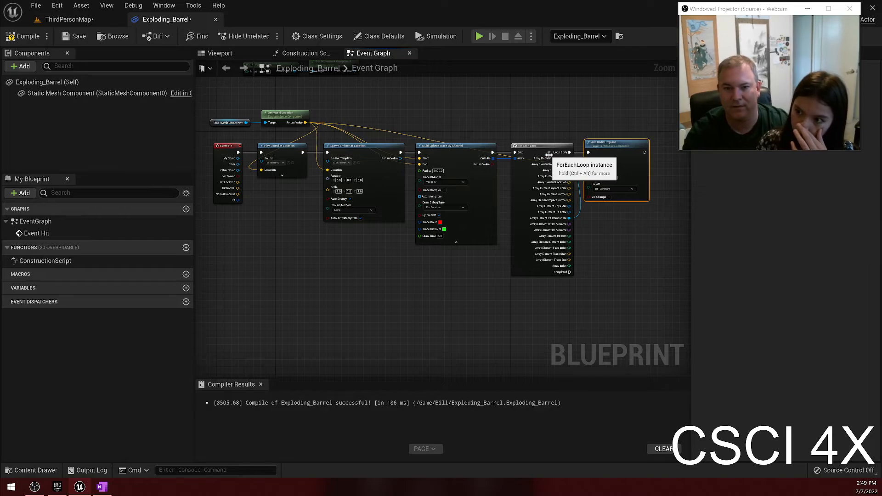
# Return to the ThirdPersonMap level and save all modified files
pyautogui.click(64, 19)
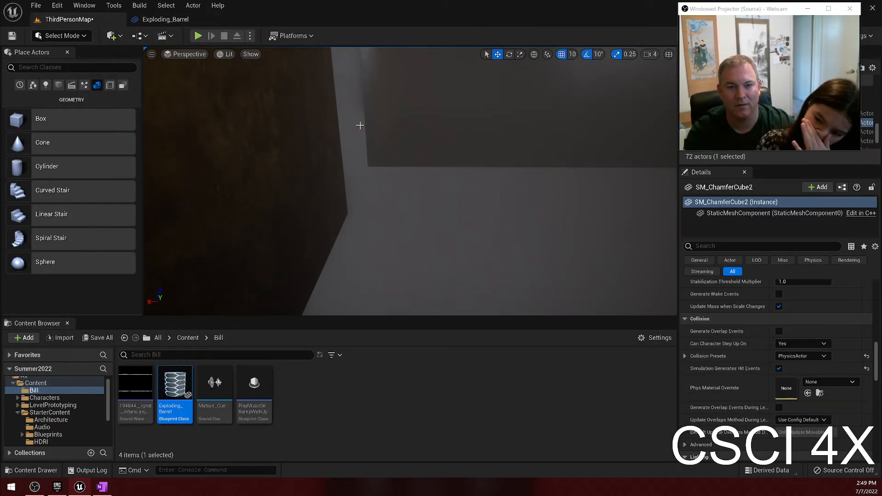
pyautogui.click(37, 5)
pyautogui.click(59, 99)
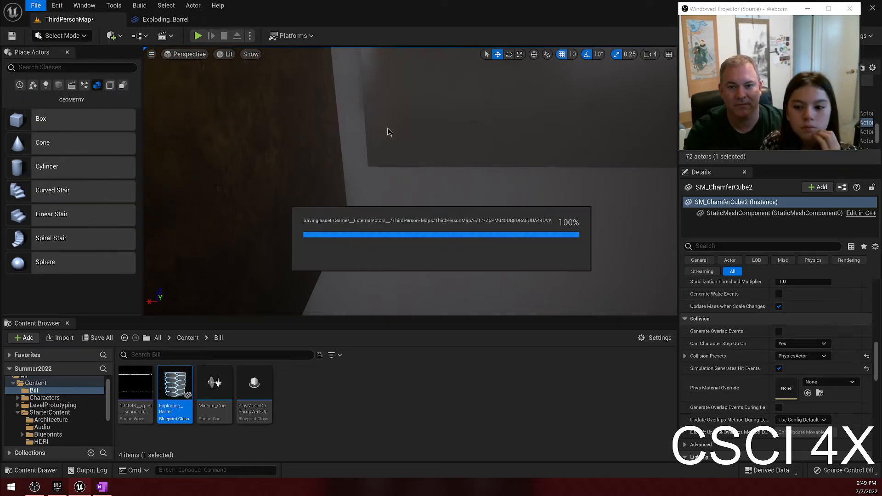
# Play the level, run the character to the exploding barrels and the gold sphere to test the blasts, and end the session
pyautogui.click(198, 35)
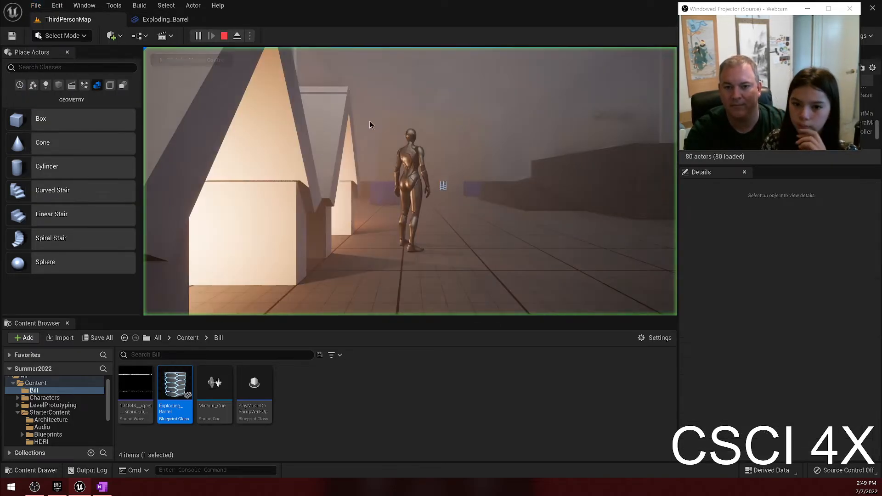
pyautogui.press('w')
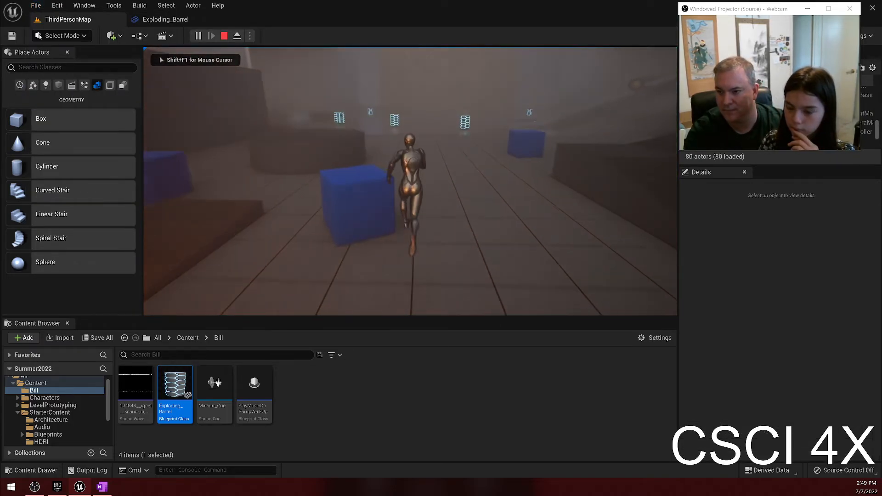
pyautogui.press('w')
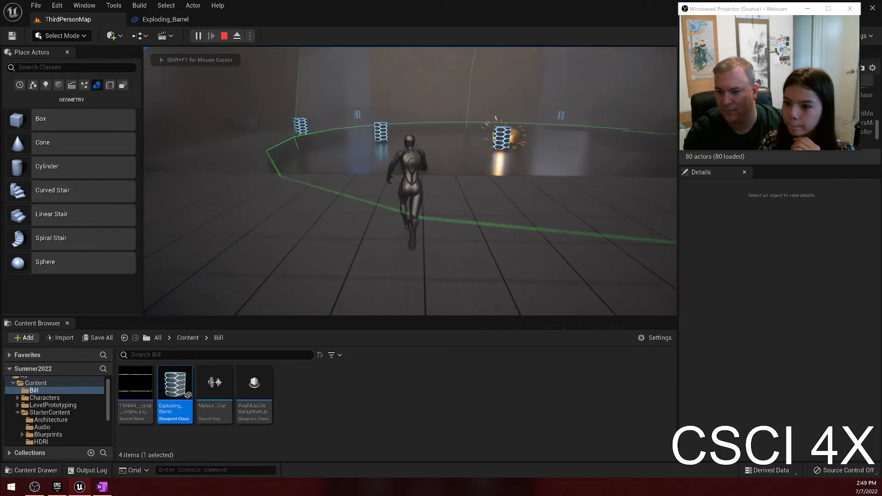
pyautogui.press('w')
pyautogui.press('d')
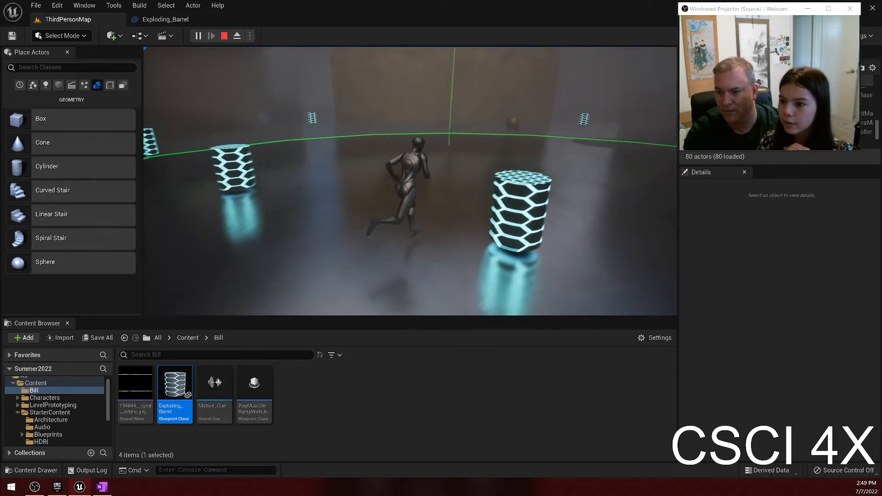
pyautogui.press('w')
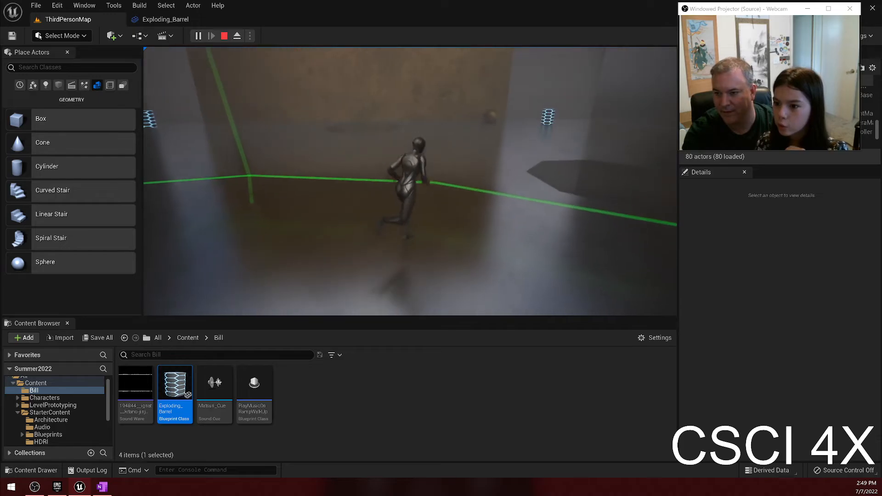
pyautogui.press('w')
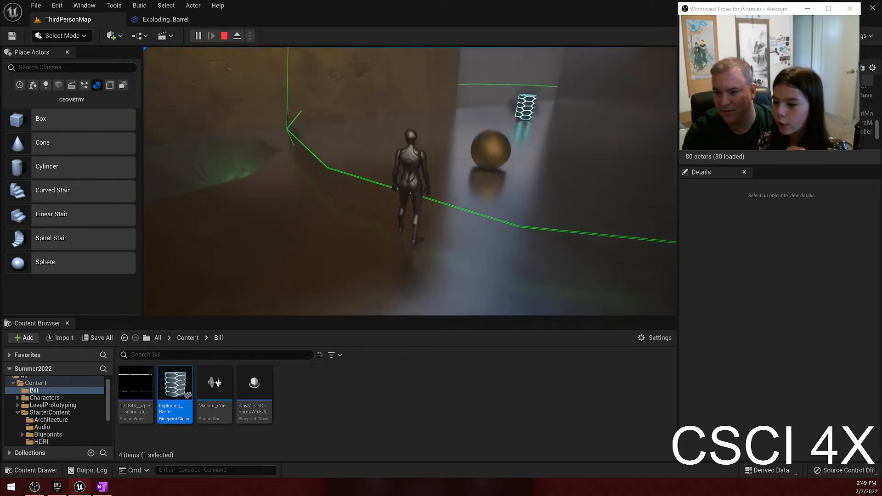
pyautogui.press('d')
pyautogui.press('s')
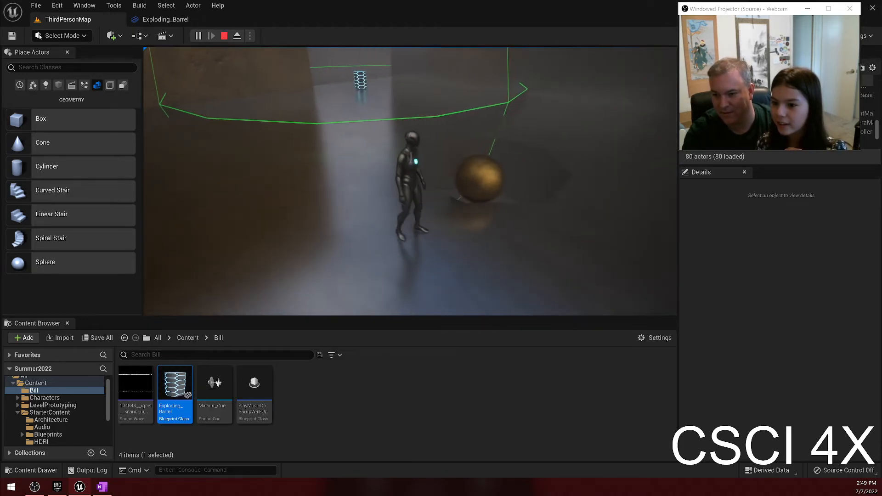
pyautogui.press('d')
pyautogui.press('s')
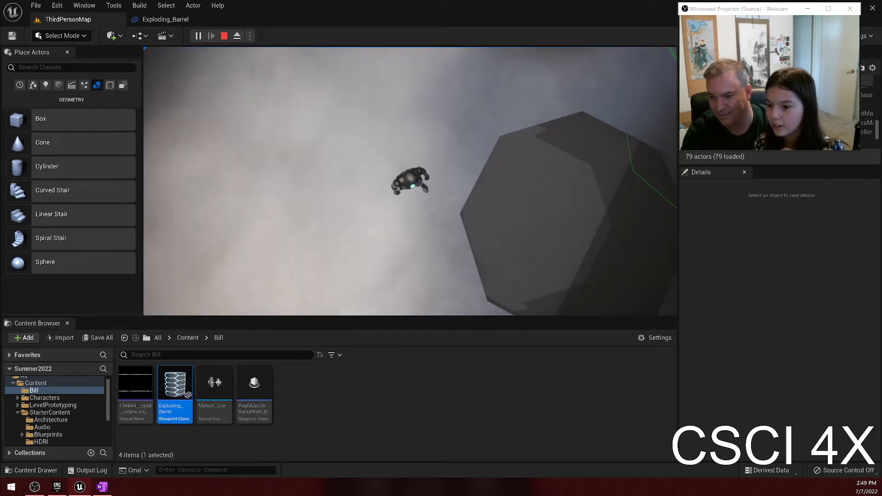
pyautogui.press('Escape')
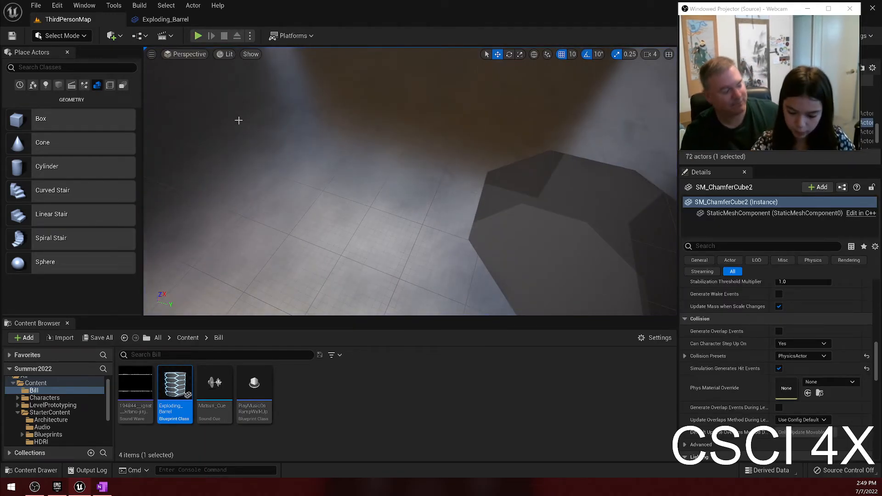
# Place several copies of the gold physics sphere around the level
pyautogui.moveTo(411, 181); pyautogui.dragTo(451, 97, button='right')
pyautogui.press('w')
pyautogui.press('w')
pyautogui.moveTo(367, 92); pyautogui.dragTo(322, 167, button='right')
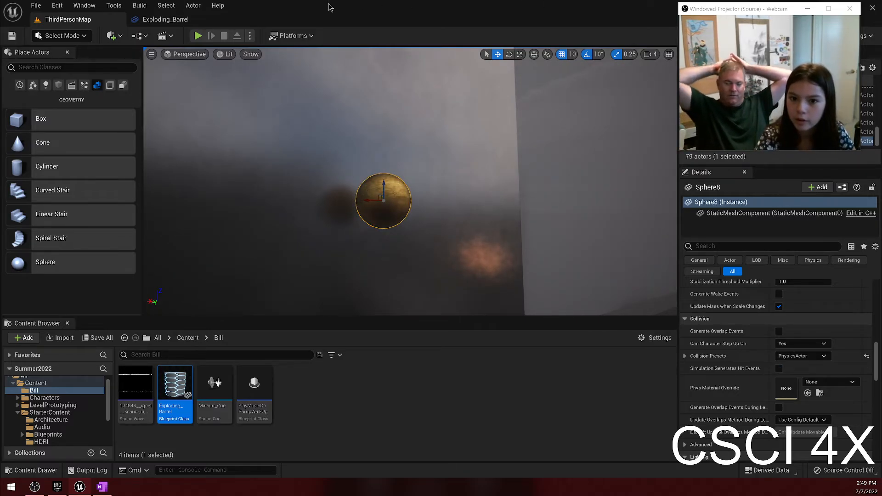
# Play the level, run the character among the exploding barrels and gold spheres to test the blasts, and end the session
pyautogui.click(200, 35)
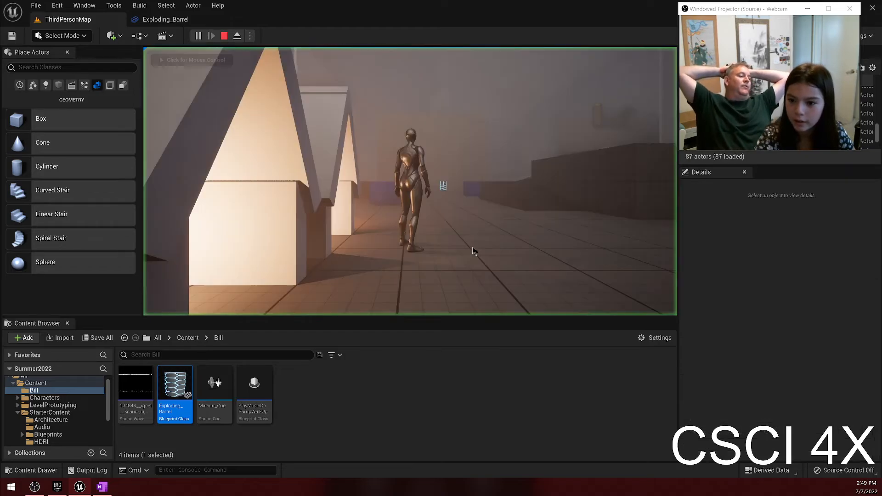
pyautogui.press('w')
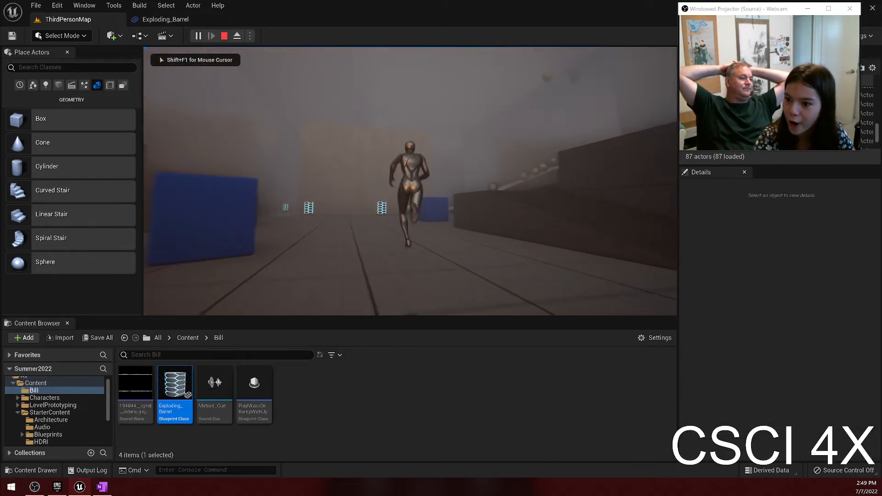
pyautogui.press('w')
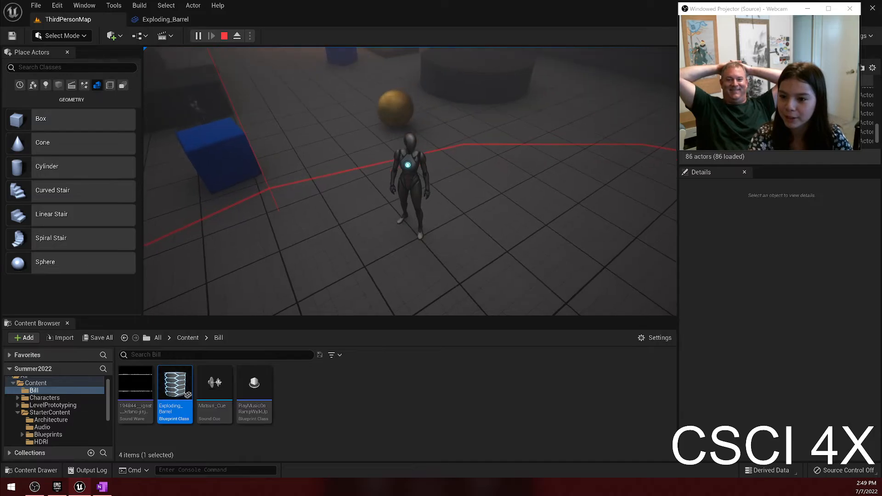
pyautogui.press('w')
pyautogui.press('space')
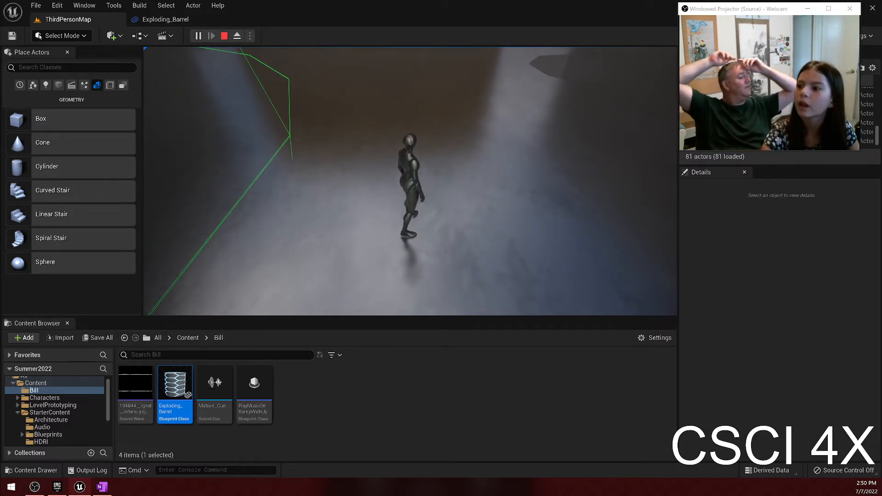
pyautogui.press('w')
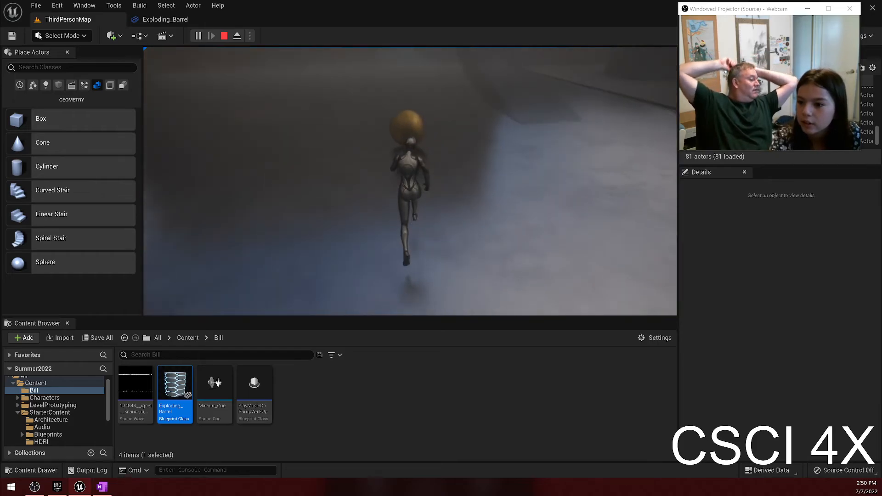
pyautogui.press('w')
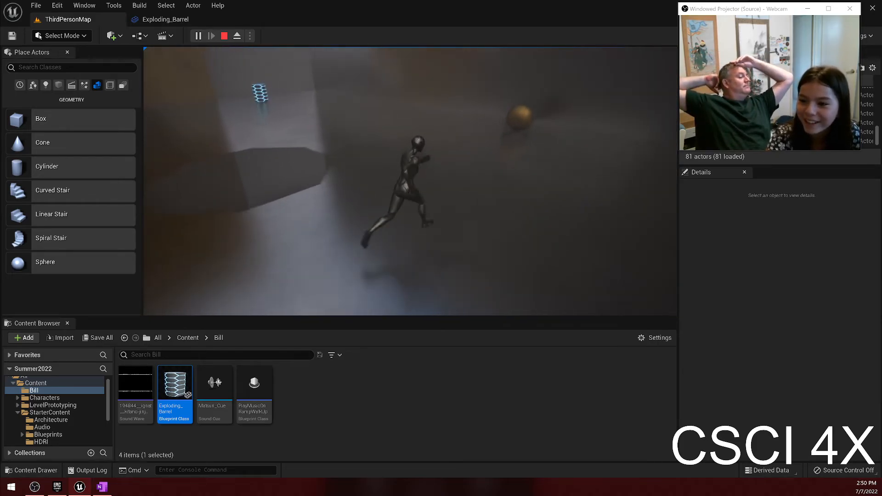
pyautogui.press('w')
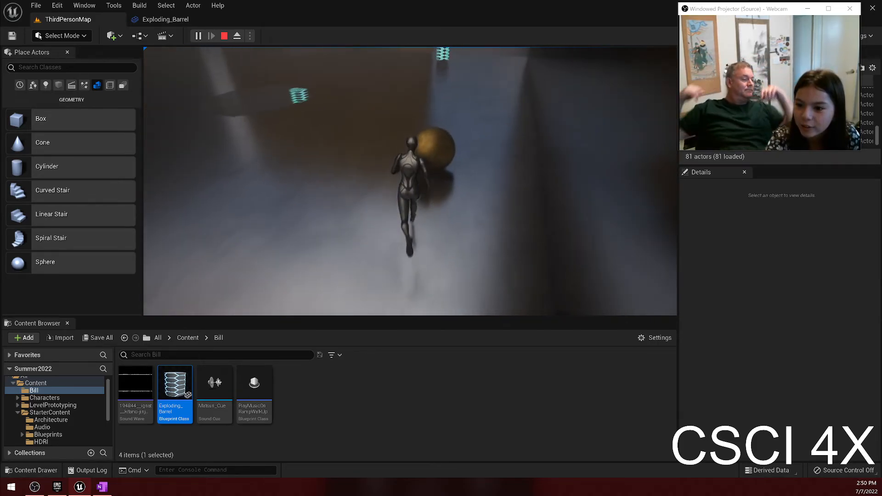
pyautogui.press('w')
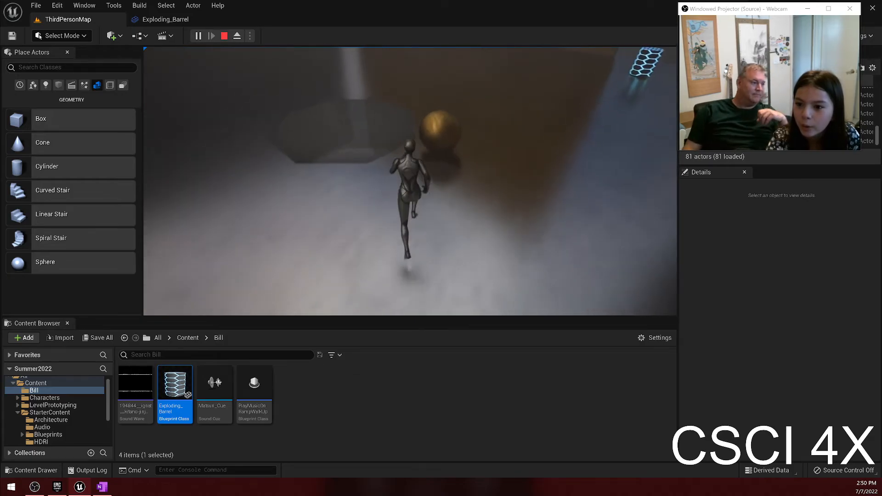
pyautogui.press('w')
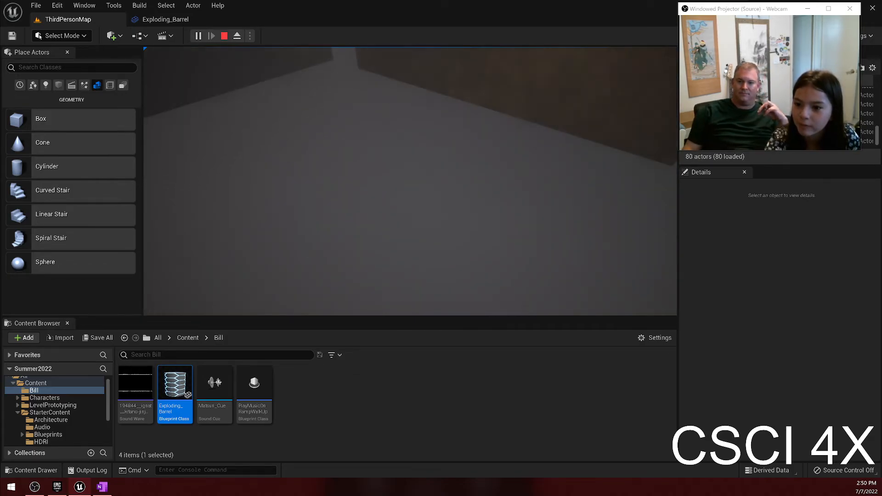
pyautogui.press('Escape')
# Deselect the gold sphere, move one of the paired exploding barrels apart, and place two copies of it around the room
pyautogui.moveTo(458, 170); pyautogui.dragTo(511, 171, button='right')
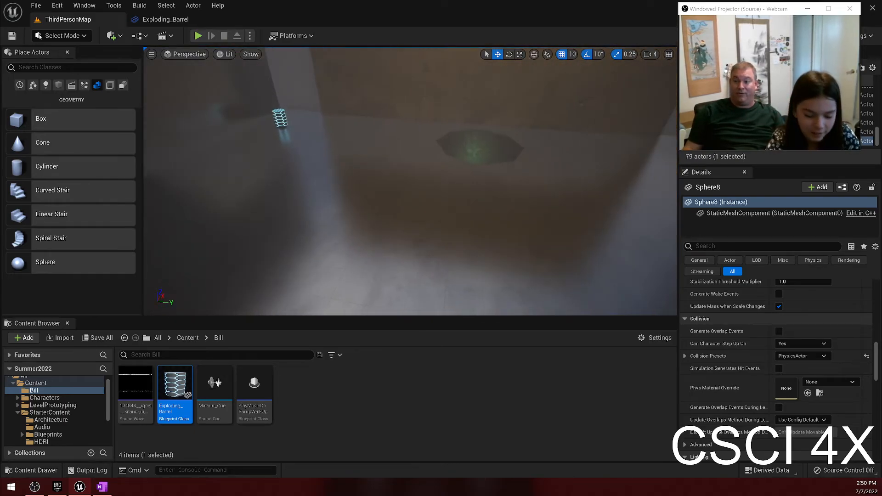
pyautogui.press('Escape')
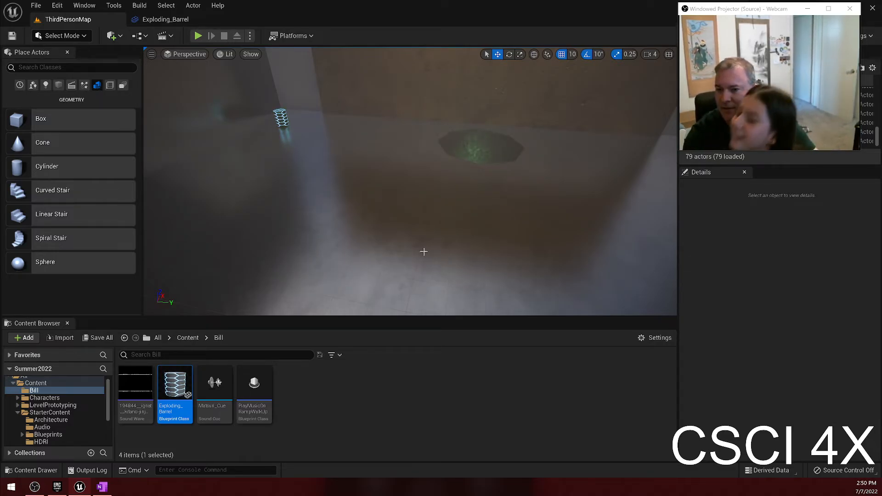
pyautogui.moveTo(424, 251); pyautogui.dragTo(477, 118, button='right')
pyautogui.moveTo(199, 125); pyautogui.dragTo(391, 133, button='right')
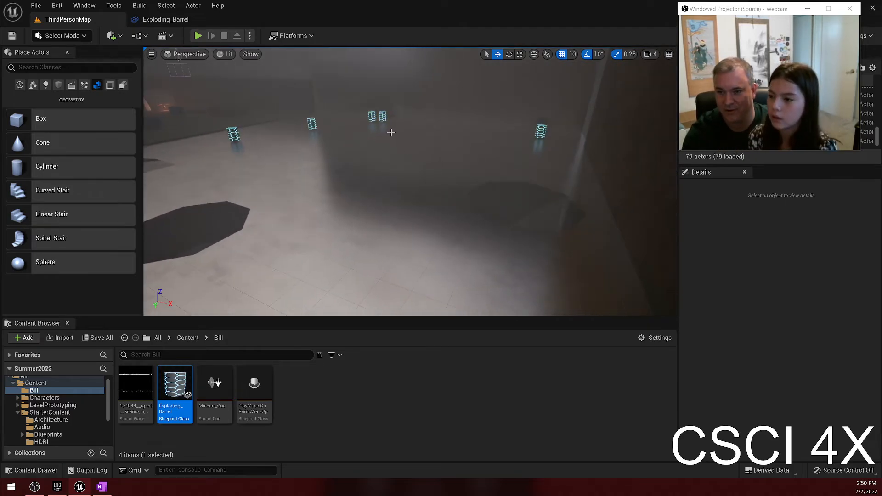
pyautogui.click(382, 115)
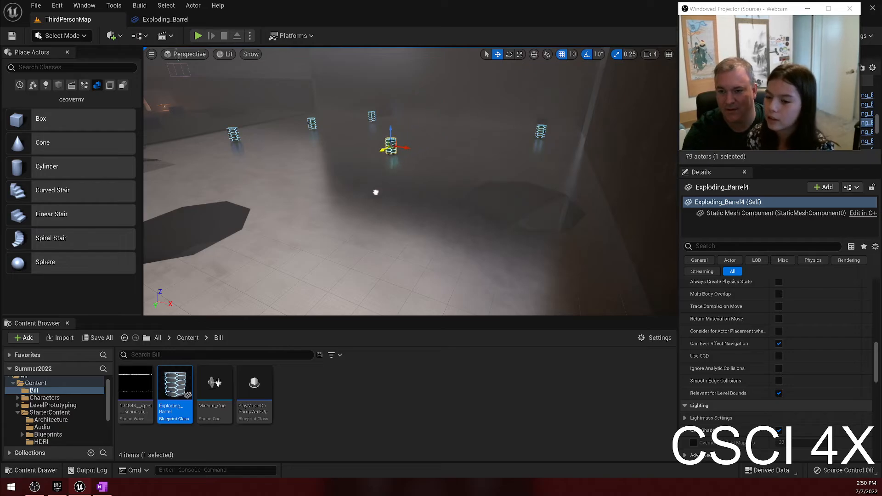
pyautogui.moveTo(351, 164)
pyautogui.keyDown('alt'); pyautogui.keyDown('shift'); pyautogui.mouseDown()
pyautogui.moveTo(370, 158)
pyautogui.moveTo(357, 163)
pyautogui.mouseUp(); pyautogui.keyUp('shift'); pyautogui.keyUp('alt')
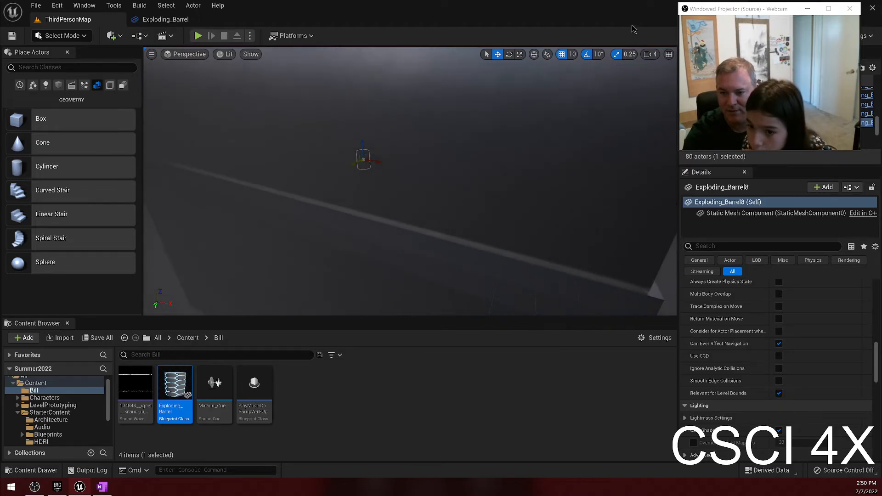
pyautogui.moveTo(539, 101); pyautogui.dragTo(426, 108, button='right')
pyautogui.keyDown('alt'); pyautogui.keyDown('shift'); pyautogui.moveTo(392, 132); pyautogui.dragTo(416, 53); pyautogui.keyUp('shift'); pyautogui.keyUp('alt')
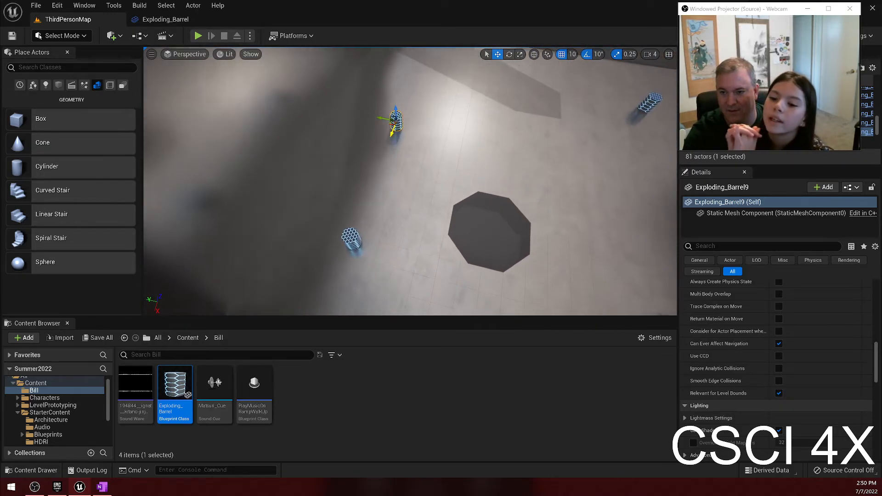
# Select the original exploding barrel again and place three more copies of it in a row across the floor
pyautogui.moveTo(300, 252); pyautogui.dragTo(464, 234, button='right')
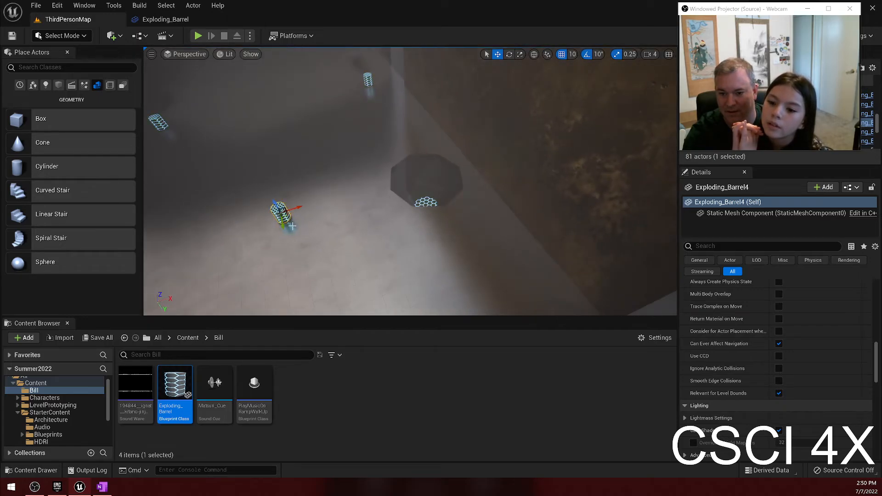
pyautogui.keyDown('alt'); pyautogui.keyDown('shift'); pyautogui.moveTo(283, 223); pyautogui.dragTo(285, 157); pyautogui.keyUp('shift'); pyautogui.keyUp('alt')
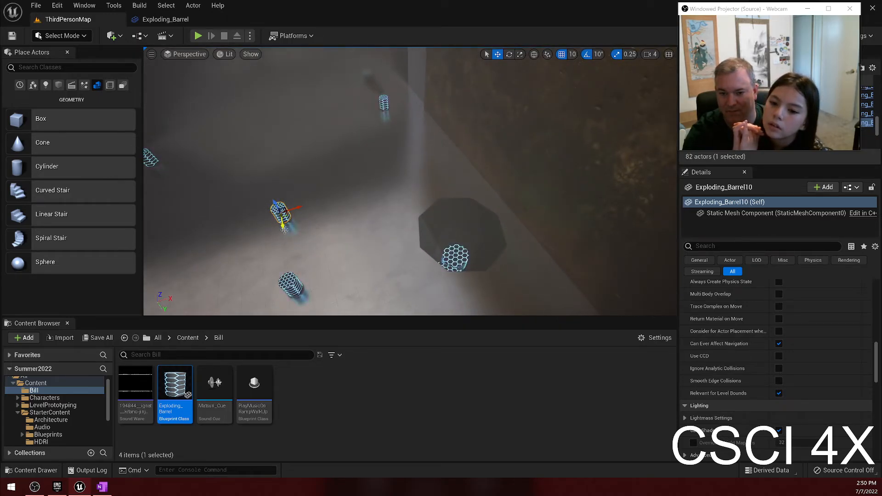
pyautogui.keyDown('alt'); pyautogui.keyDown('shift'); pyautogui.moveTo(282, 223); pyautogui.dragTo(281, 195); pyautogui.keyUp('shift'); pyautogui.keyUp('alt')
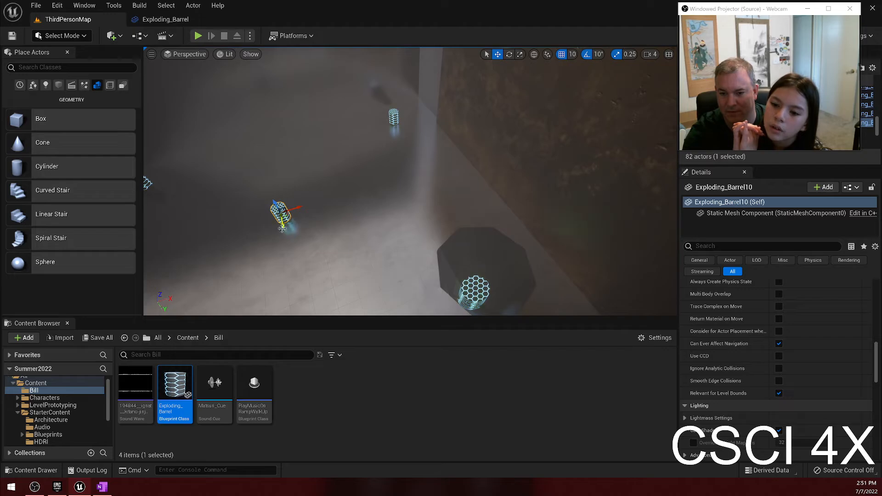
pyautogui.keyDown('alt'); pyautogui.keyDown('shift'); pyautogui.moveTo(282, 228); pyautogui.dragTo(285, 267); pyautogui.keyUp('shift'); pyautogui.keyUp('alt')
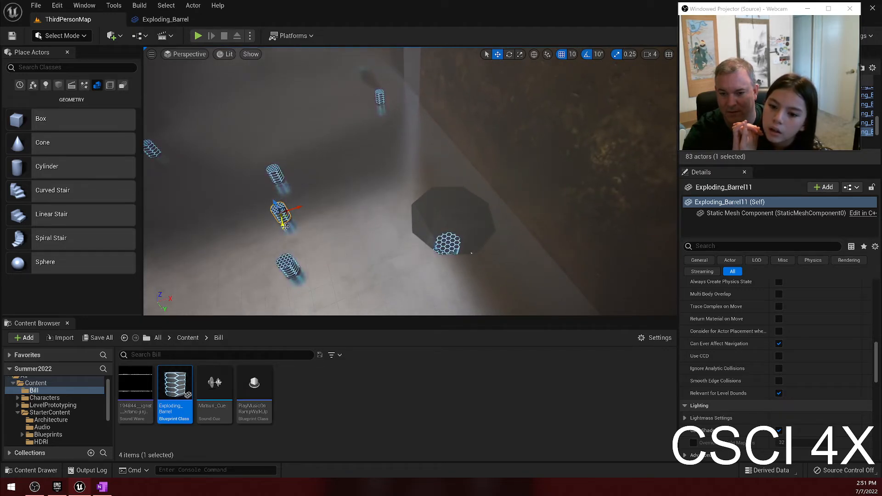
pyautogui.keyDown('alt'); pyautogui.keyDown('shift'); pyautogui.moveTo(285, 226); pyautogui.dragTo(271, 214); pyautogui.keyUp('shift'); pyautogui.keyUp('alt')
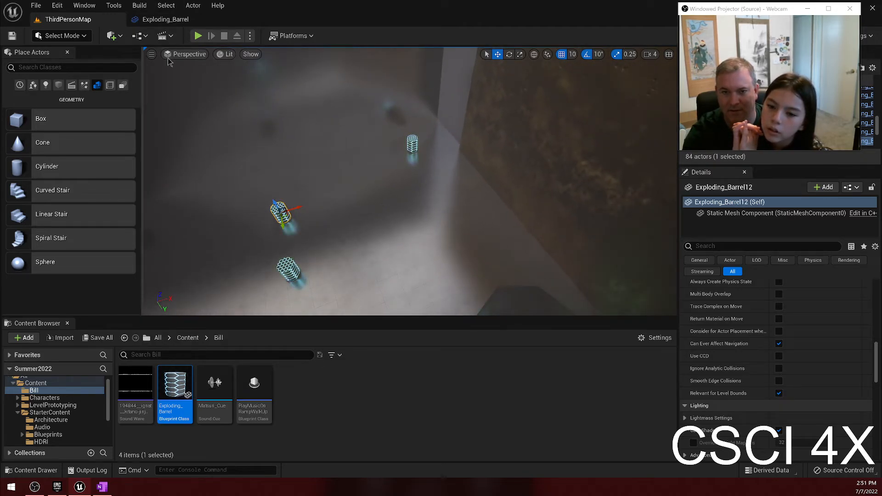
# Play the level, run the character between the added barrels and gold spheres to test multiple blasts, and end the session
pyautogui.click(198, 36)
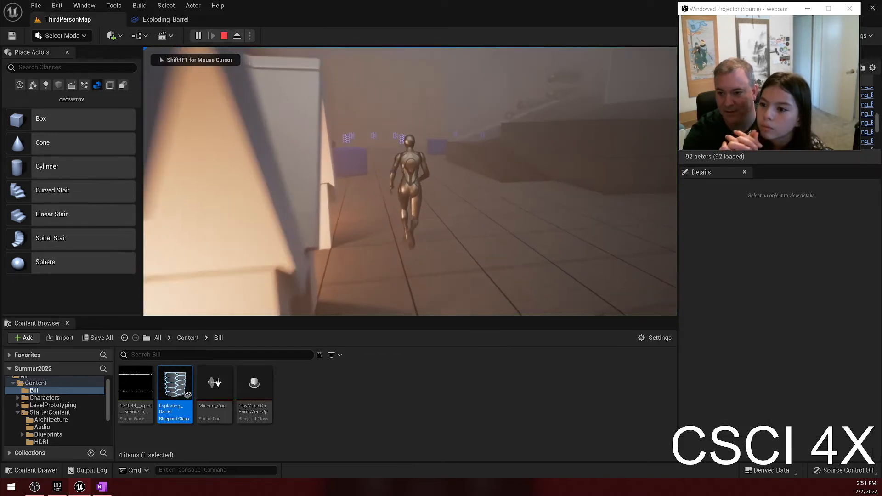
pyautogui.press('w')
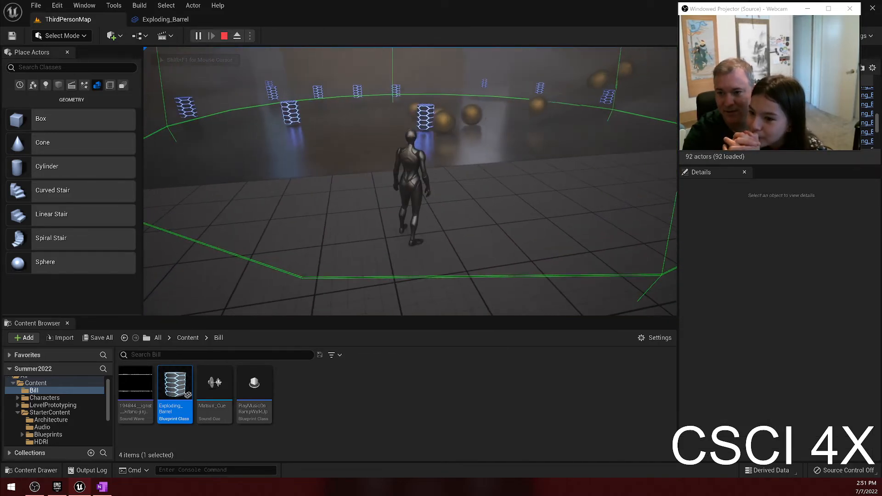
pyautogui.press('w')
pyautogui.press('a')
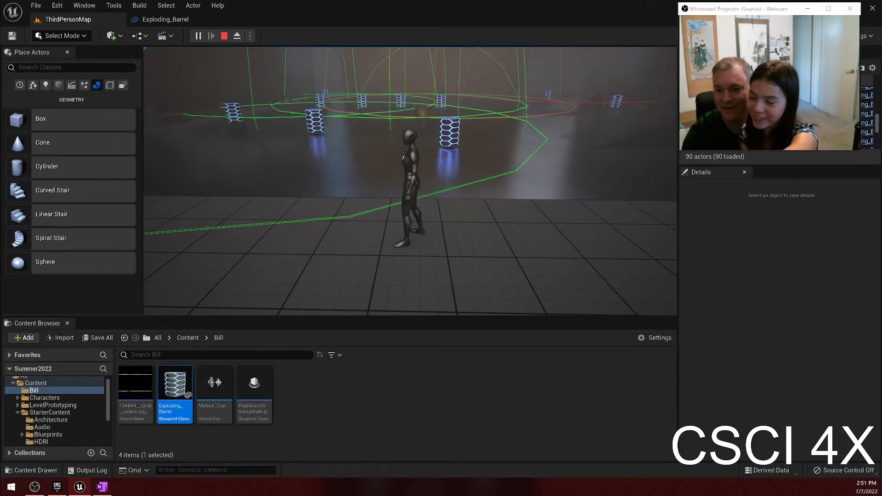
pyautogui.press('w')
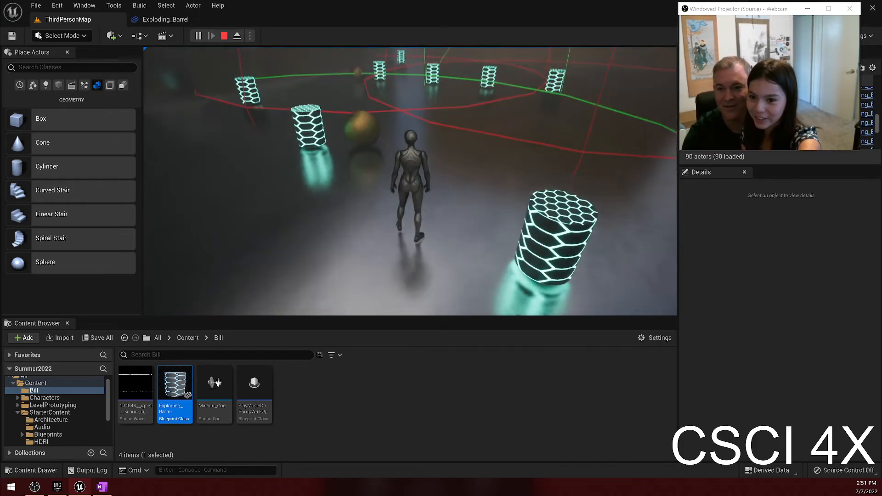
pyautogui.press('w')
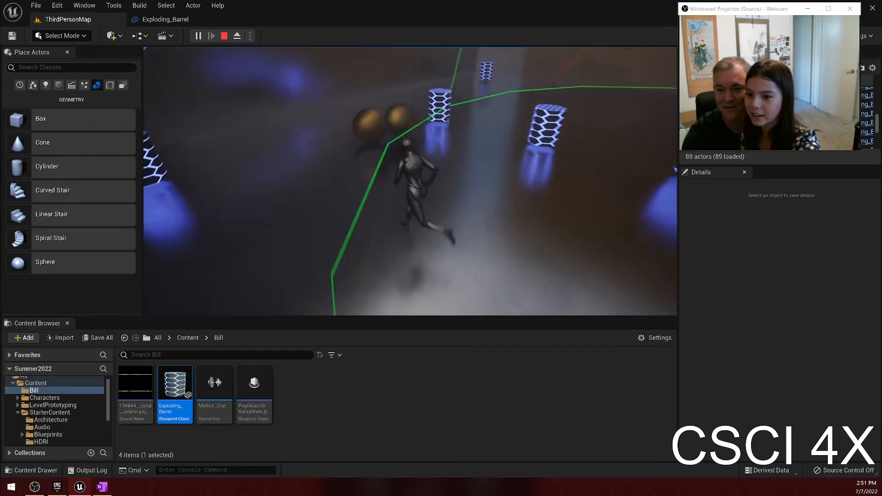
pyautogui.press('w')
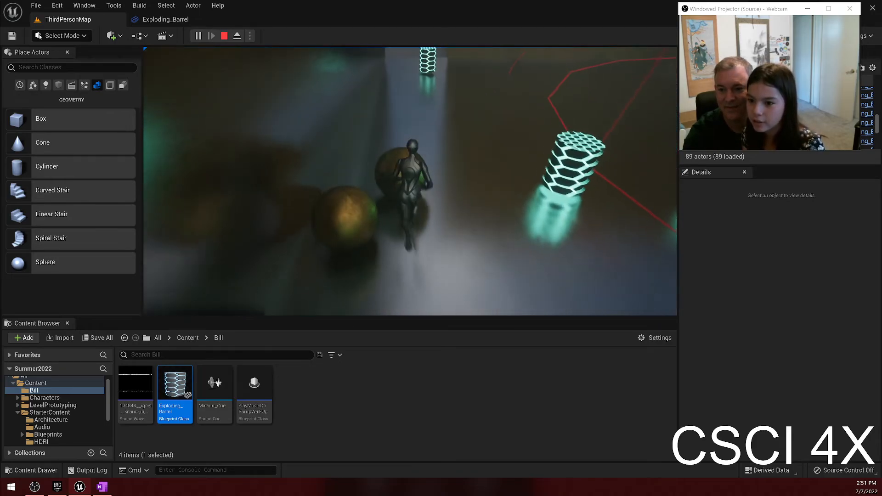
pyautogui.press('Escape')
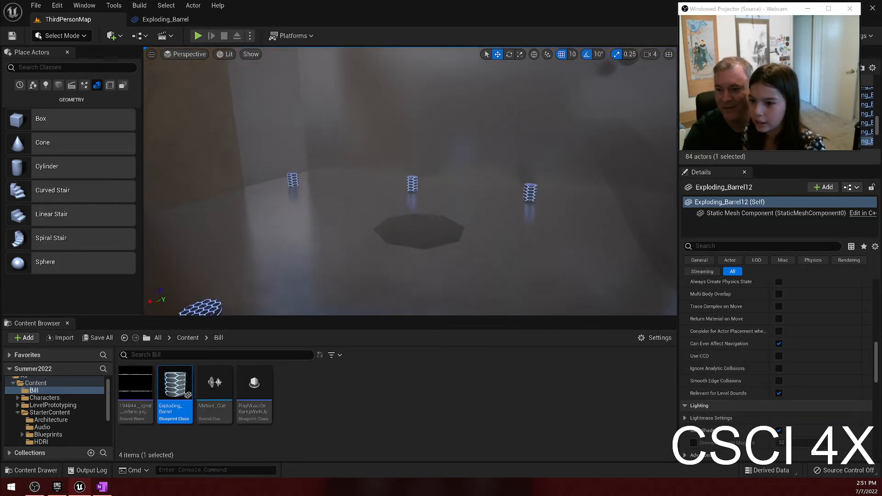
# Open the Exploding_Barrel blueprint from the Bill folder and review its complete event graph, from Event Hit to Add Radial Impulse
pyautogui.moveTo(411, 181); pyautogui.dragTo(184, 234, button='right')
pyautogui.press('w')
pyautogui.press('s')
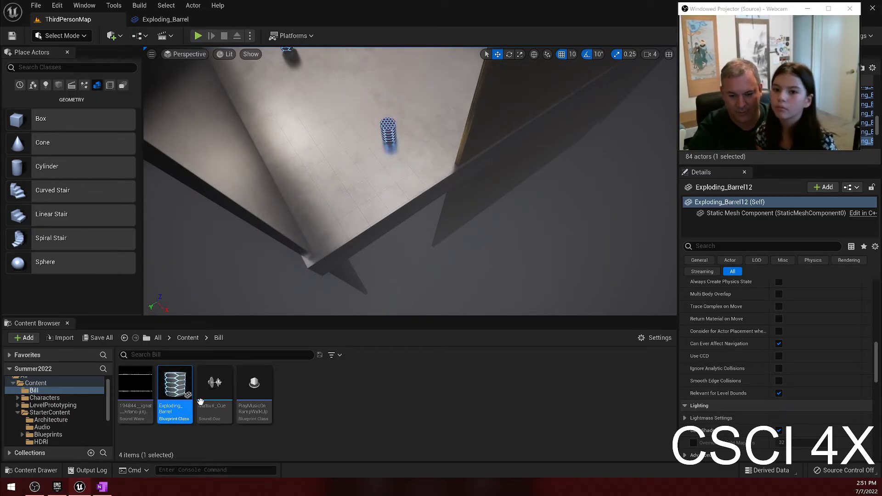
pyautogui.doubleClick(182, 413)
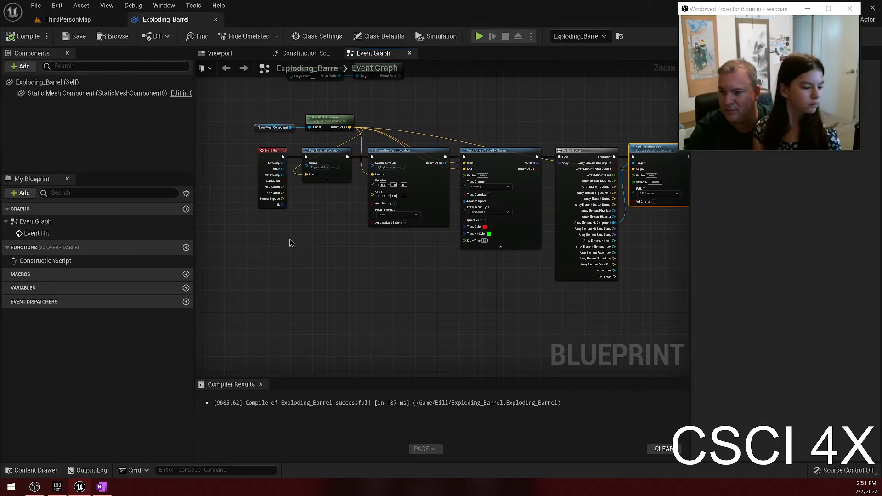
pyautogui.moveTo(360, 313); pyautogui.dragTo(342, 280, button='right')
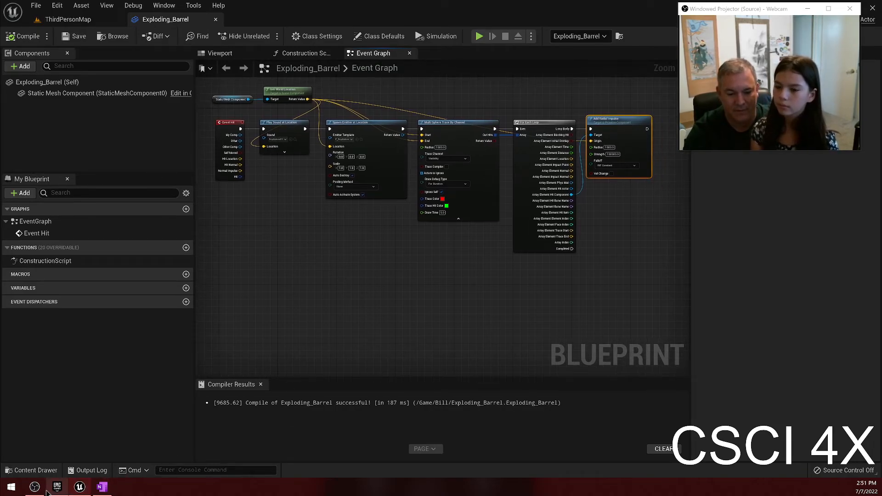
pyautogui.moveTo(35, 490)
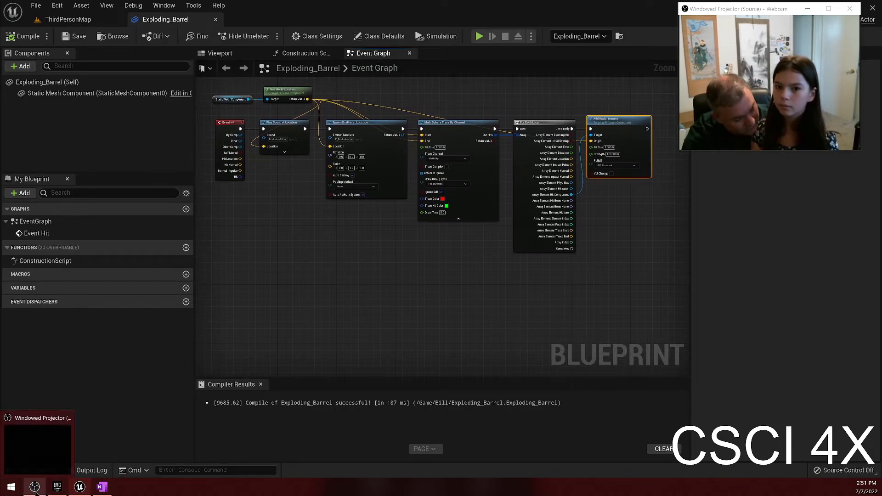
pyautogui.click(81, 491)
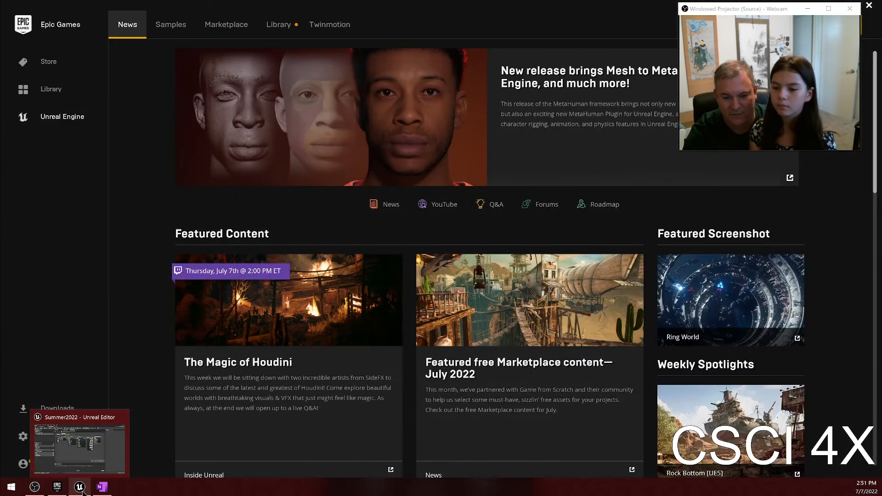
pyautogui.click(80, 445)
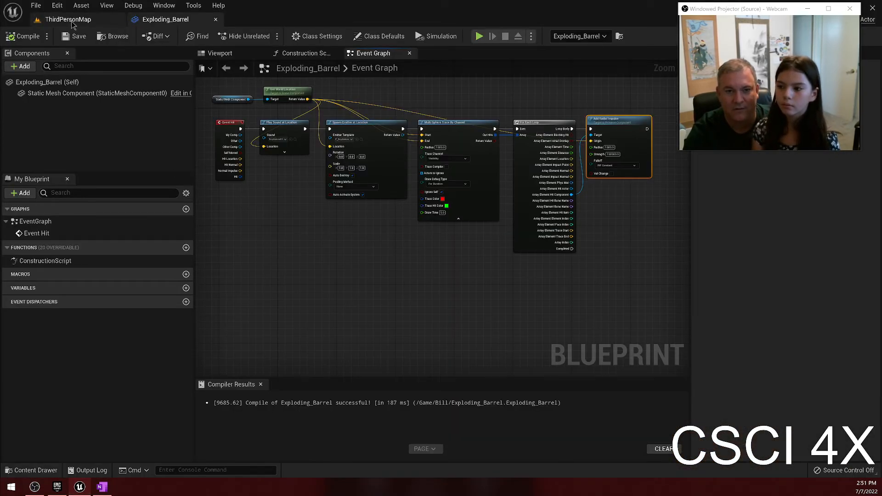
# Return to the ThirdPersonMap level, select the large wall cube at the room's edge, and focus the view on it
pyautogui.click(68, 20)
pyautogui.click(469, 147)
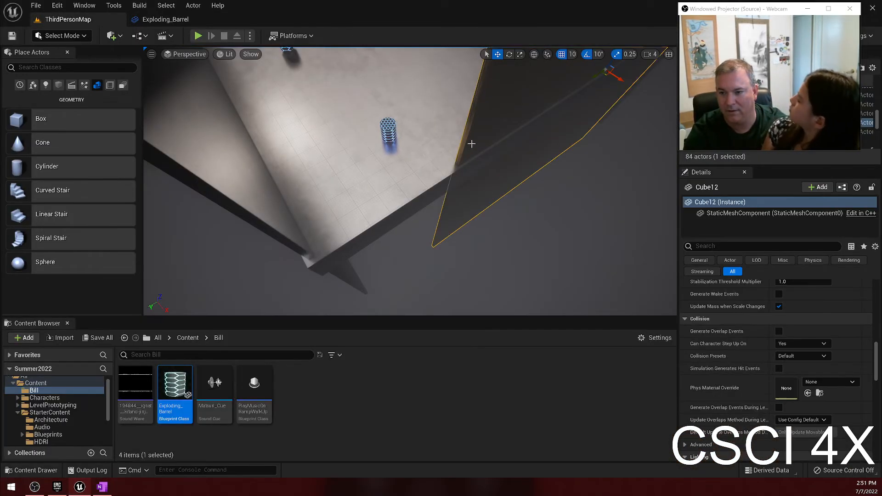
pyautogui.press('f')
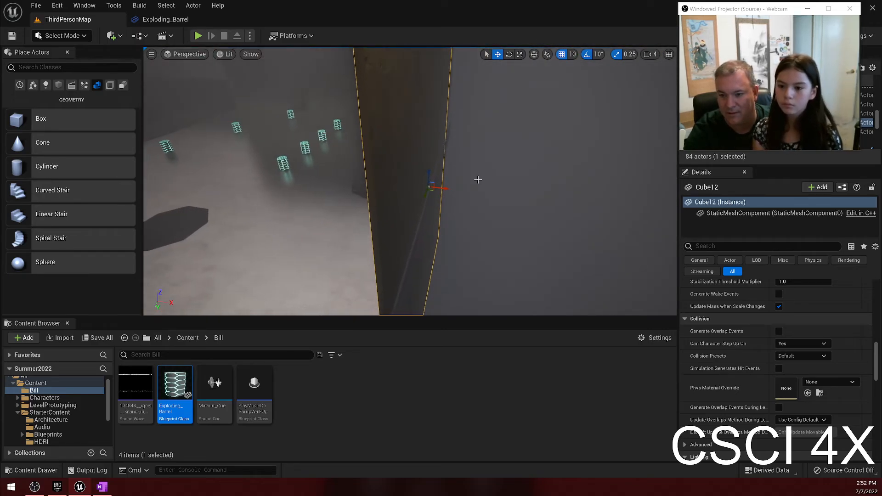
# Slide the large wall cube outward along its X axis and deselect it
pyautogui.moveTo(444, 190); pyautogui.dragTo(471, 190)
pyautogui.press('a')
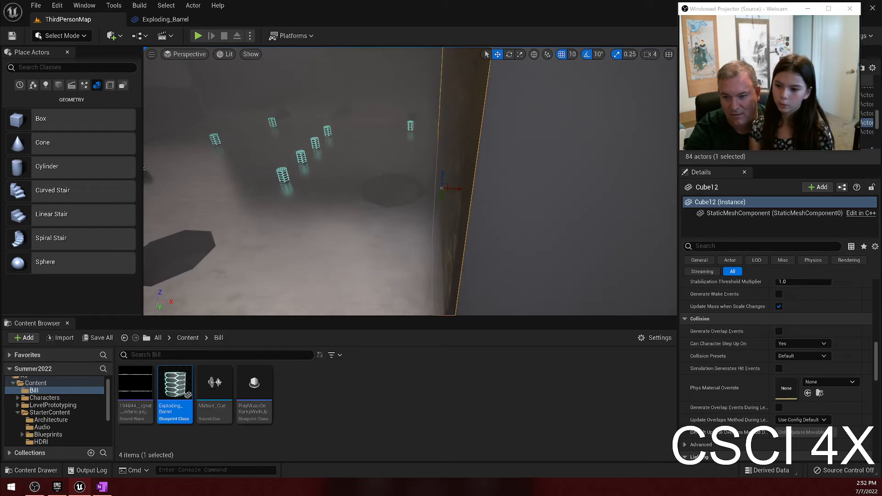
pyautogui.press('Escape')
# Add a Cone geometry brush in the empty area outside the room, beside the wall's edge
pyautogui.moveTo(428, 255); pyautogui.dragTo(428, 296, button='right')
pyautogui.press('w')
pyautogui.press('s')
pyautogui.moveTo(428, 255); pyautogui.dragTo(428, 293, button='right')
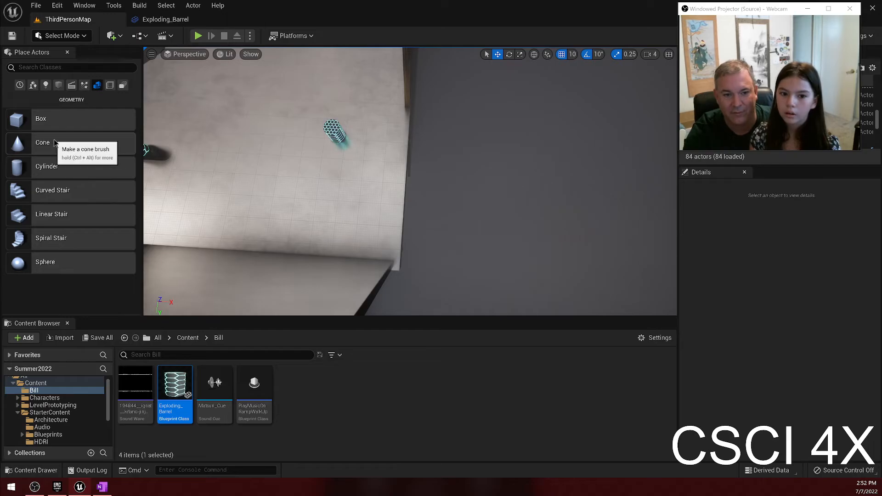
pyautogui.moveTo(51, 143)
pyautogui.mouseDown()
pyautogui.moveTo(492, 196)
pyautogui.moveTo(495, 224)
pyautogui.moveTo(511, 186)
pyautogui.mouseUp()
pyautogui.press('r')
pyautogui.moveTo(491, 203)
pyautogui.mouseDown(button='right')
pyautogui.moveTo(414, 203)
pyautogui.moveTo(411, 118)
pyautogui.mouseUp(button='right')
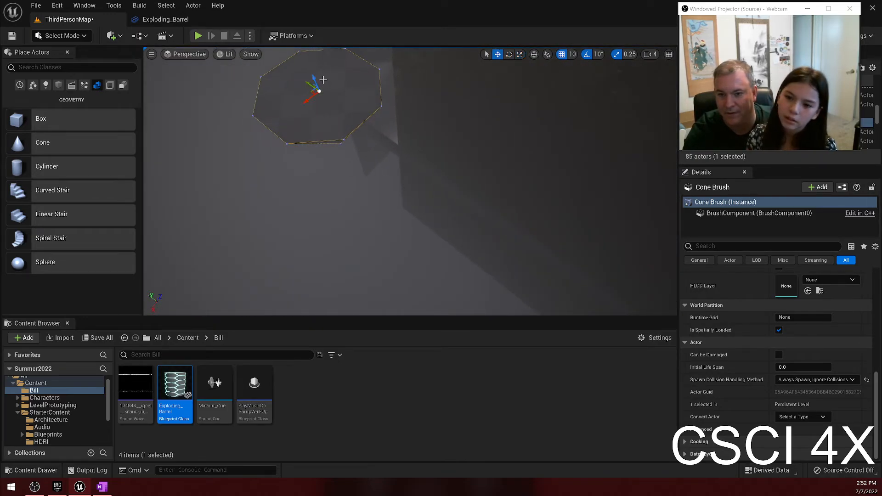
# Reposition the cone brush by the floor's edge and scale it up uniformly into a much larger cone
pyautogui.moveTo(315, 83)
pyautogui.mouseDown()
pyautogui.moveTo(372, 158)
pyautogui.moveTo(329, 159)
pyautogui.mouseUp()
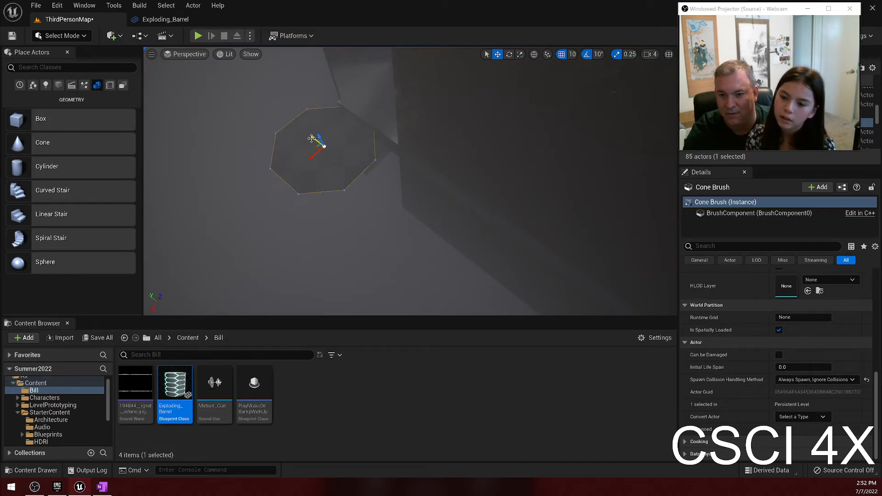
pyautogui.press('r')
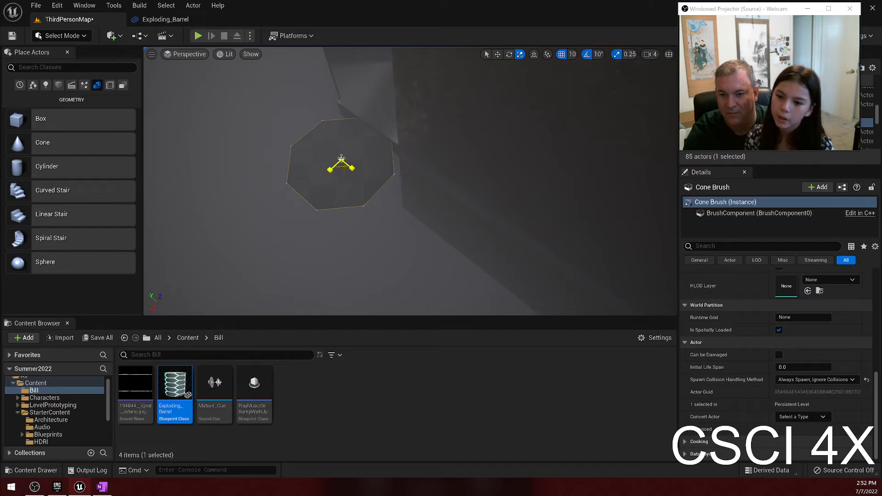
pyautogui.moveTo(341, 162)
pyautogui.mouseDown()
pyautogui.moveTo(331, 152)
pyautogui.moveTo(312, 180)
pyautogui.mouseUp()
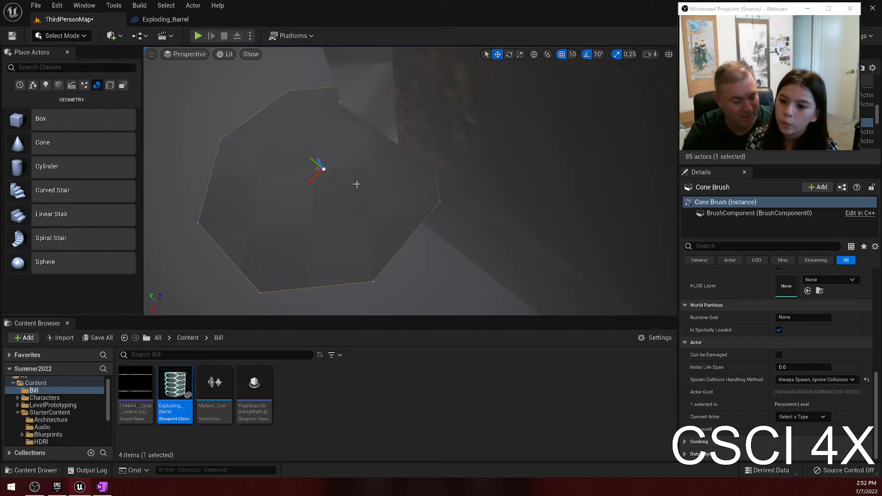
# Duplicate the cone brush as a smaller copy, set its Brush Type to Subtractive, and raise it slightly inside the larger cone
pyautogui.hotkey('ctrl', 'd')
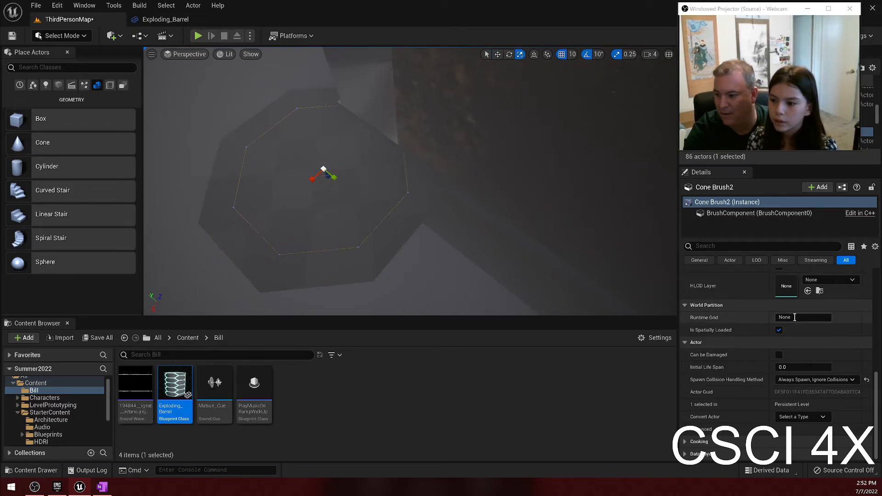
pyautogui.click(808, 421)
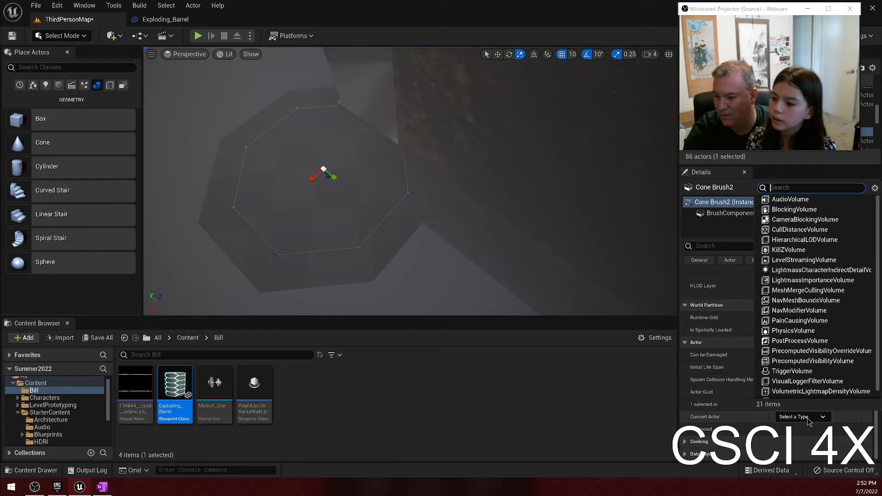
pyautogui.click(692, 292)
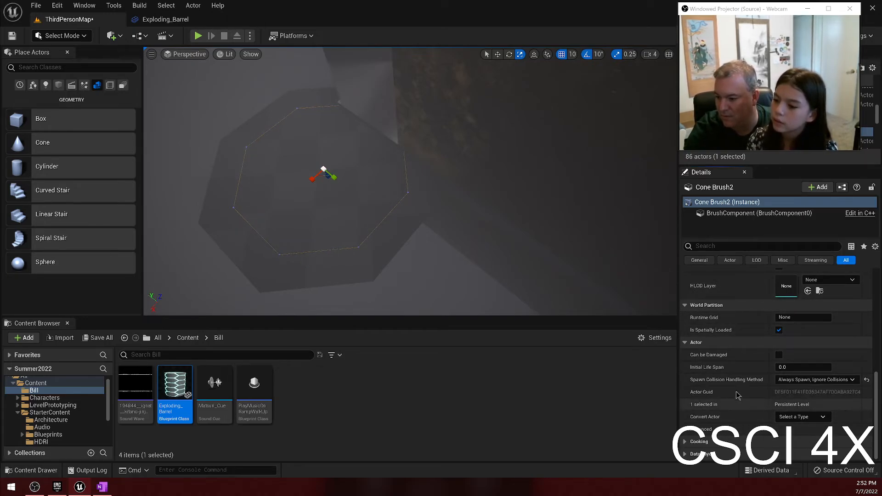
pyautogui.click(685, 432)
pyautogui.scroll(-3, 743, 349)
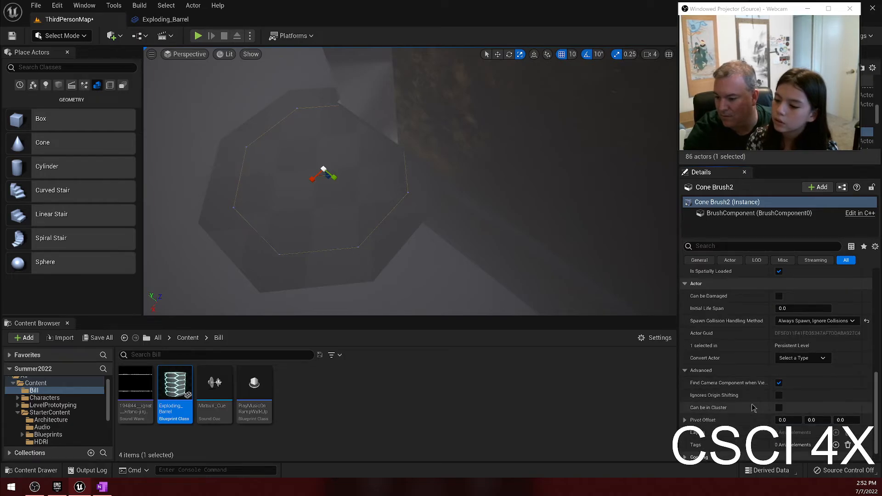
pyautogui.scroll(10, 743, 350)
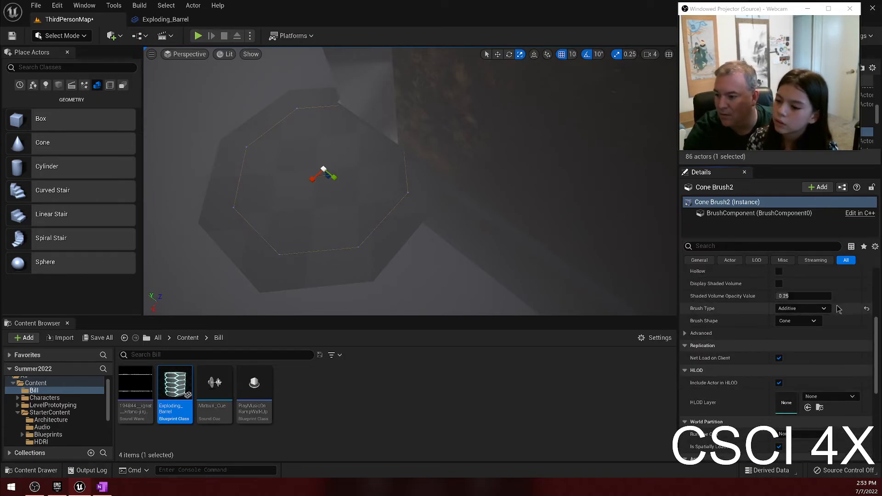
pyautogui.click(802, 352)
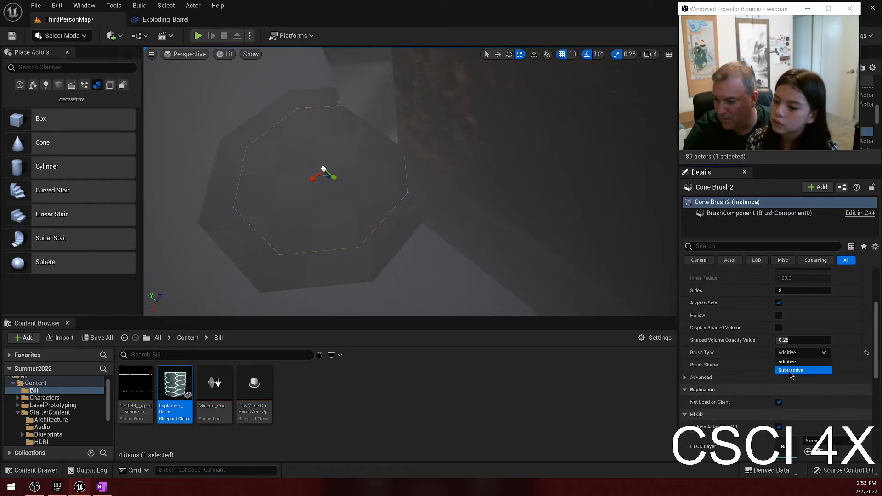
pyautogui.click(792, 372)
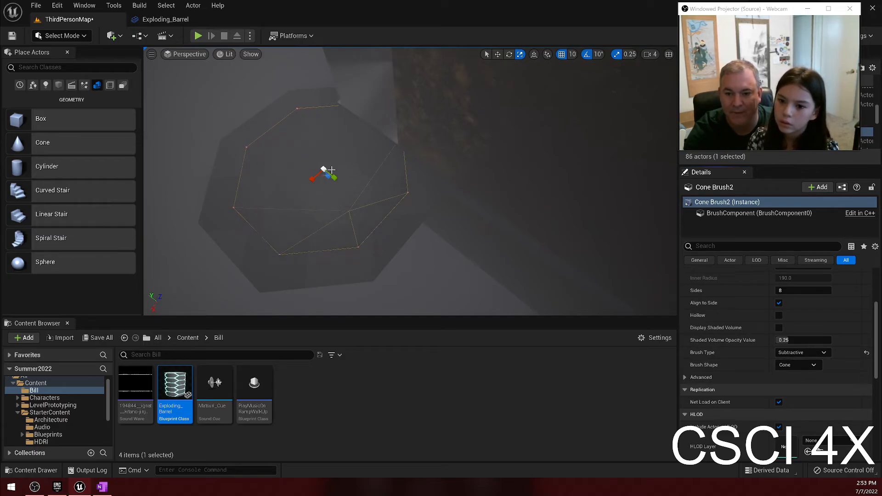
pyautogui.moveTo(322, 165); pyautogui.dragTo(320, 160)
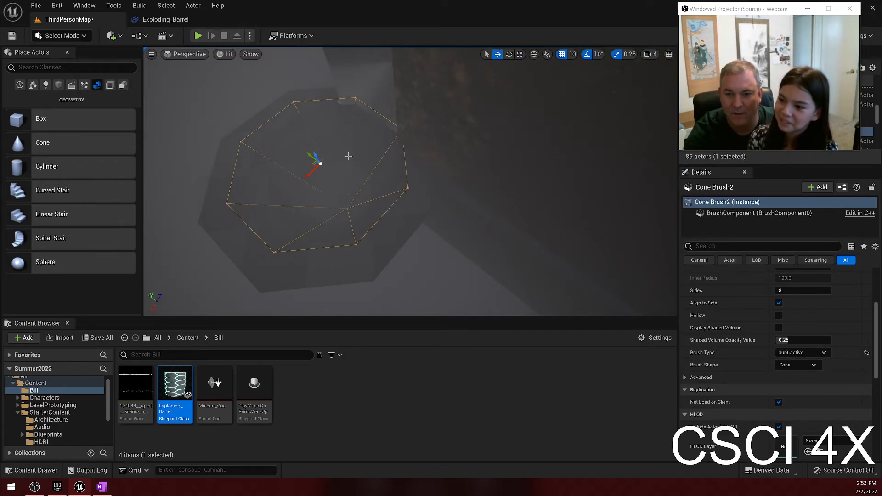
pyautogui.moveTo(348, 156)
pyautogui.mouseDown(button='right')
pyautogui.moveTo(340, 203)
pyautogui.moveTo(322, 170)
pyautogui.moveTo(292, 163)
pyautogui.moveTo(344, 156)
pyautogui.mouseUp(button='right')
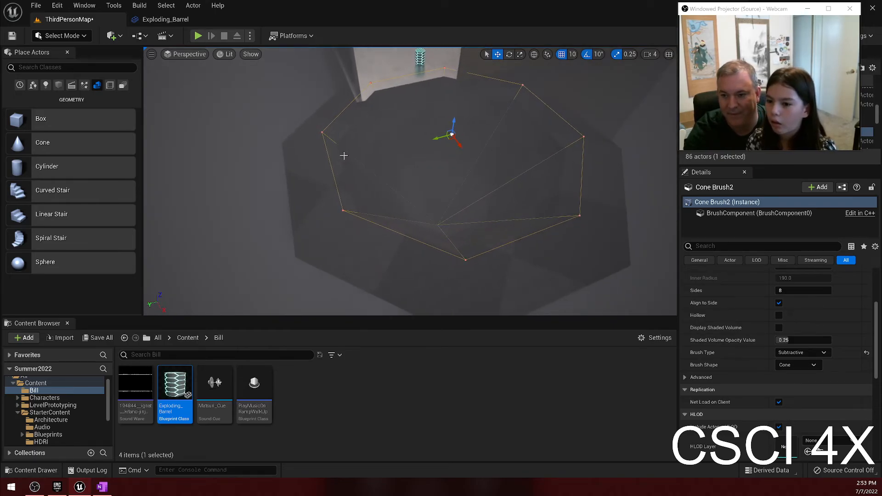
# Select the outer cone's flat rim surface and show the StarterContent Materials folder
pyautogui.click(434, 271)
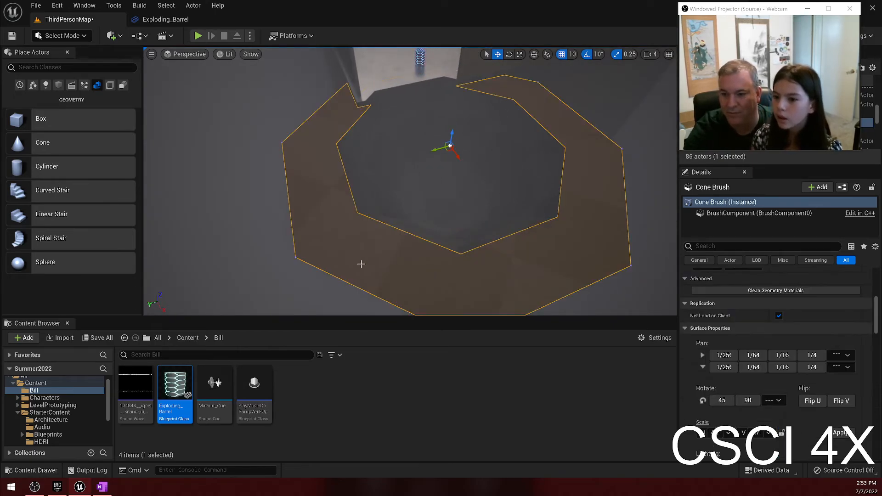
pyautogui.scroll(-4, 57, 396)
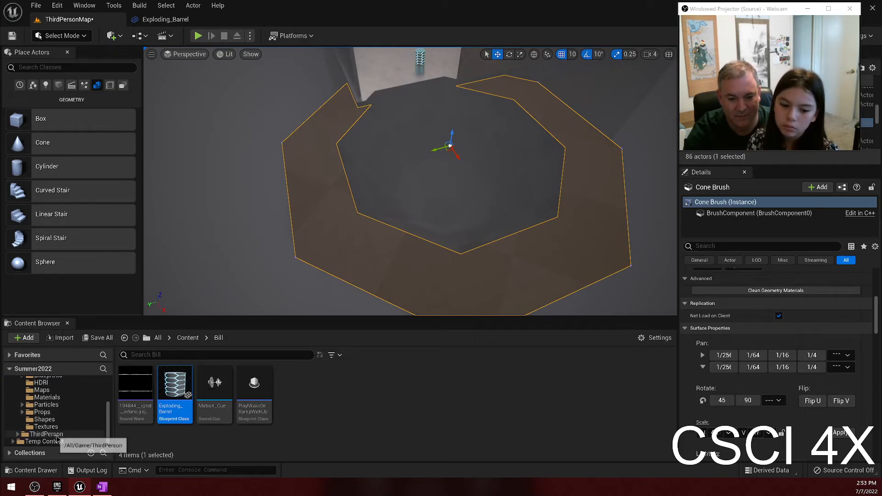
pyautogui.click(56, 397)
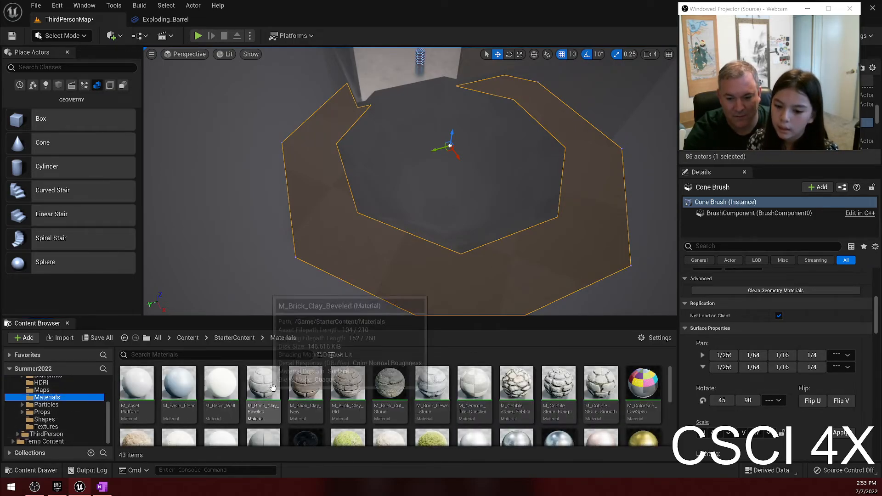
# Apply the M_Basic_Wall material to the cone's rim and several of its inner faces
pyautogui.moveTo(220, 389); pyautogui.dragTo(457, 266)
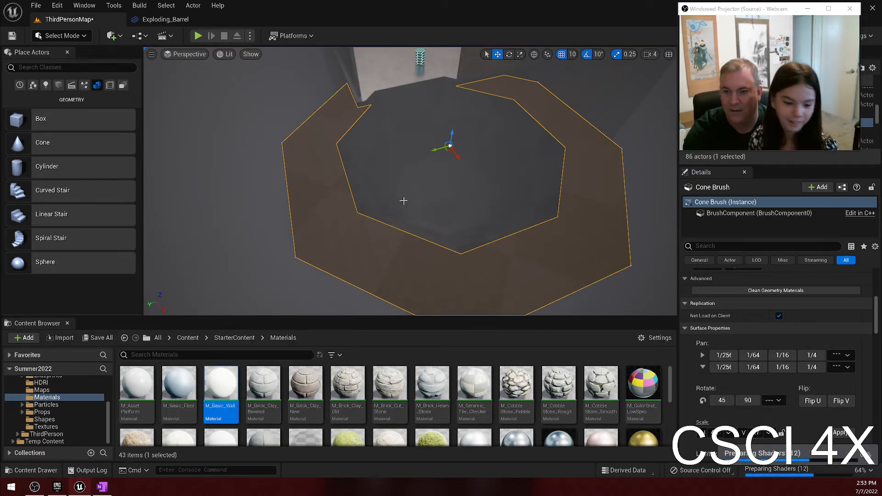
pyautogui.moveTo(302, 255)
pyautogui.mouseDown()
pyautogui.moveTo(299, 232)
pyautogui.moveTo(328, 258)
pyautogui.mouseUp()
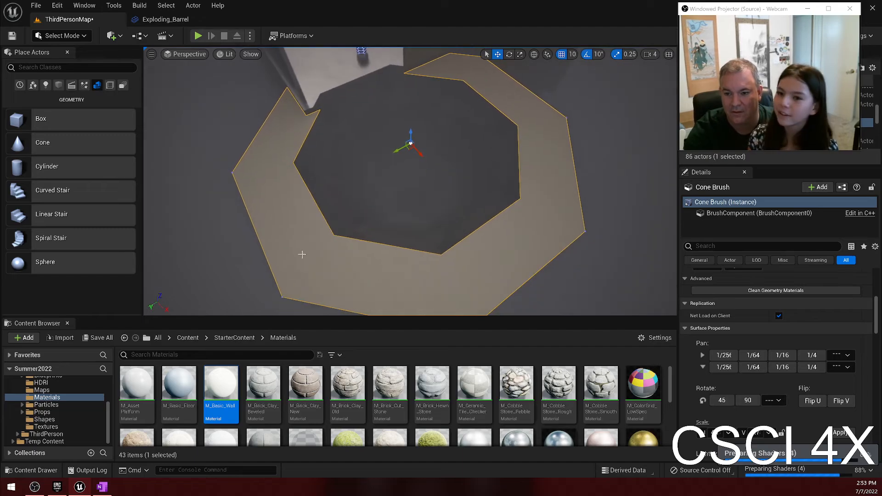
pyautogui.moveTo(221, 384); pyautogui.dragTo(374, 223)
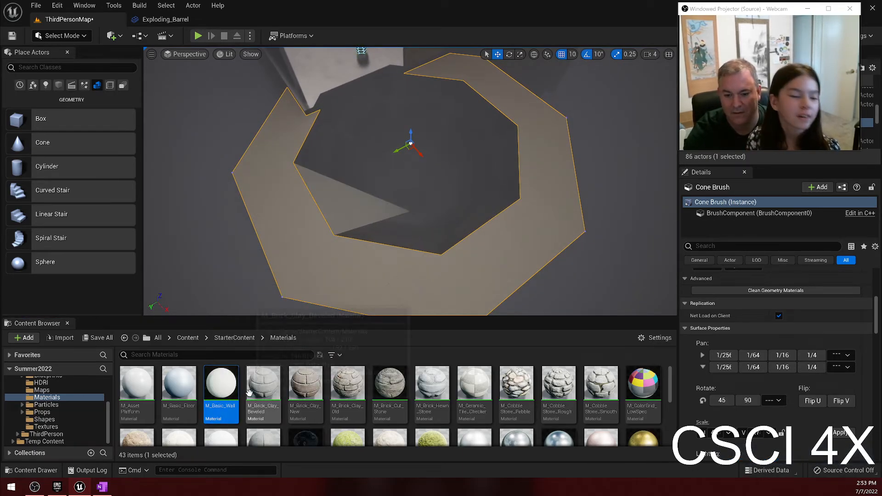
pyautogui.moveTo(225, 386)
pyautogui.mouseDown()
pyautogui.moveTo(343, 268)
pyautogui.moveTo(401, 233)
pyautogui.mouseUp()
pyautogui.moveTo(224, 382); pyautogui.dragTo(482, 185)
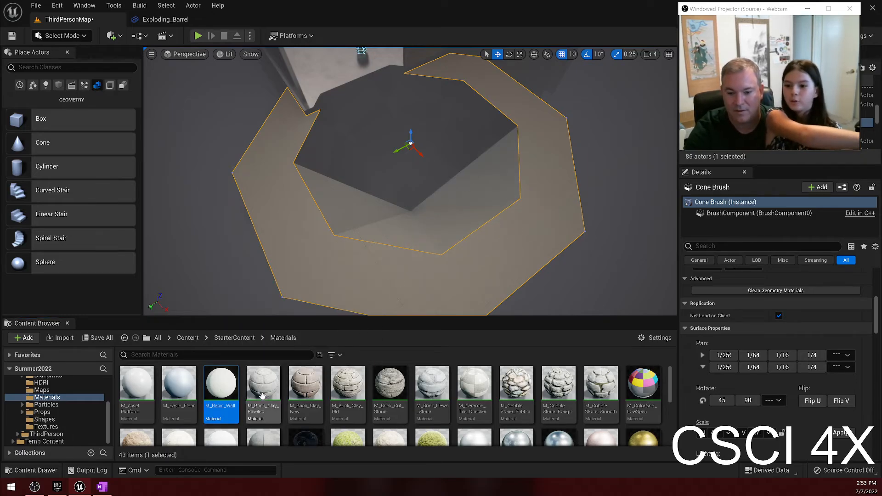
# Apply the M_Metal_Gold material to the cone's rim and to each of the hollowed-out inner faces
pyautogui.scroll(-2, 262, 396)
pyautogui.moveTo(643, 386)
pyautogui.mouseDown()
pyautogui.moveTo(488, 286)
pyautogui.moveTo(418, 223)
pyautogui.mouseUp()
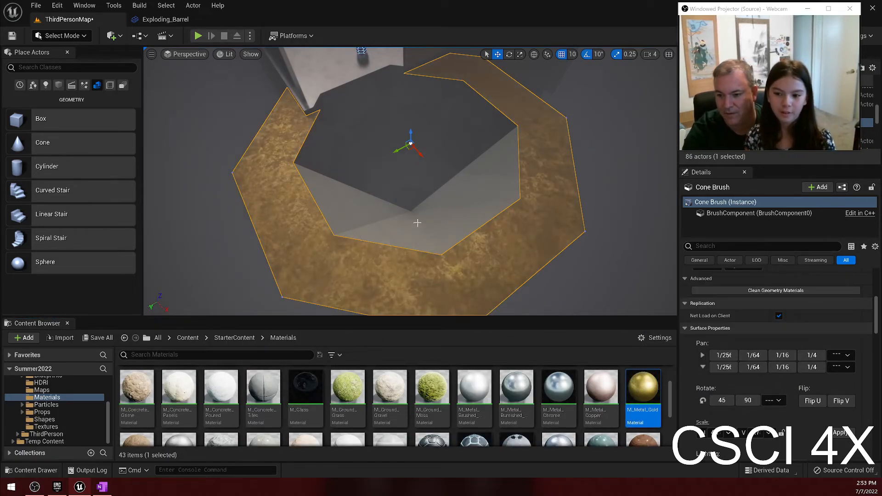
pyautogui.click(416, 222)
pyautogui.moveTo(643, 388); pyautogui.dragTo(473, 218)
pyautogui.moveTo(643, 389)
pyautogui.mouseDown()
pyautogui.moveTo(531, 202)
pyautogui.moveTo(515, 186)
pyautogui.moveTo(509, 197)
pyautogui.moveTo(520, 195)
pyautogui.mouseUp()
pyautogui.moveTo(644, 391); pyautogui.dragTo(407, 131)
pyautogui.moveTo(641, 379); pyautogui.dragTo(376, 138)
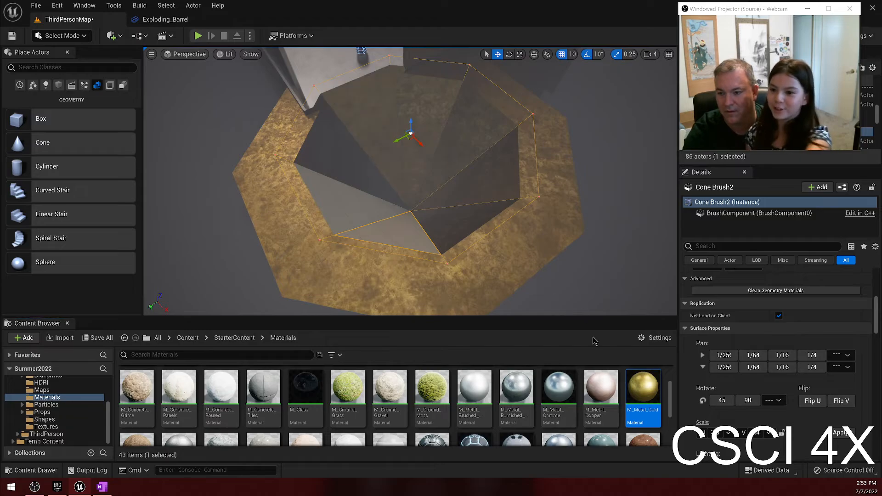
pyautogui.moveTo(642, 386); pyautogui.dragTo(362, 191)
pyautogui.moveTo(644, 388); pyautogui.dragTo(428, 254)
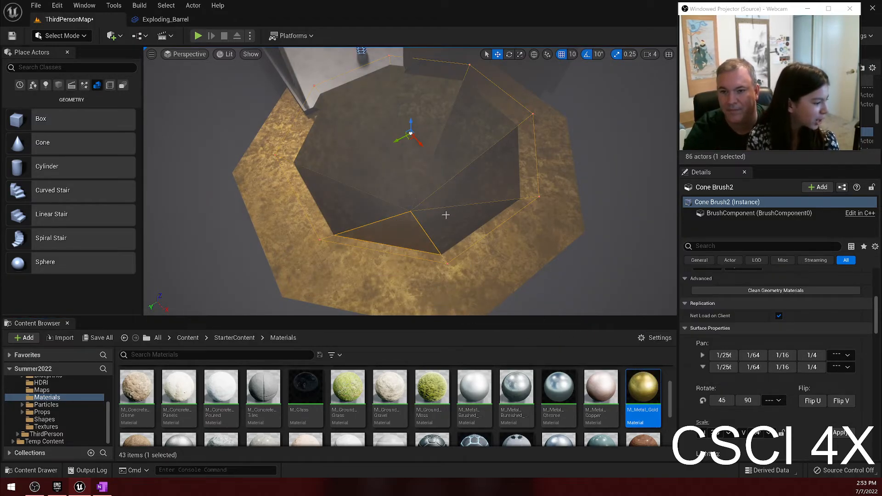
# Play the level, run the character past the barrels and gold spheres to the gold cone pit, and end the session
pyautogui.click(198, 35)
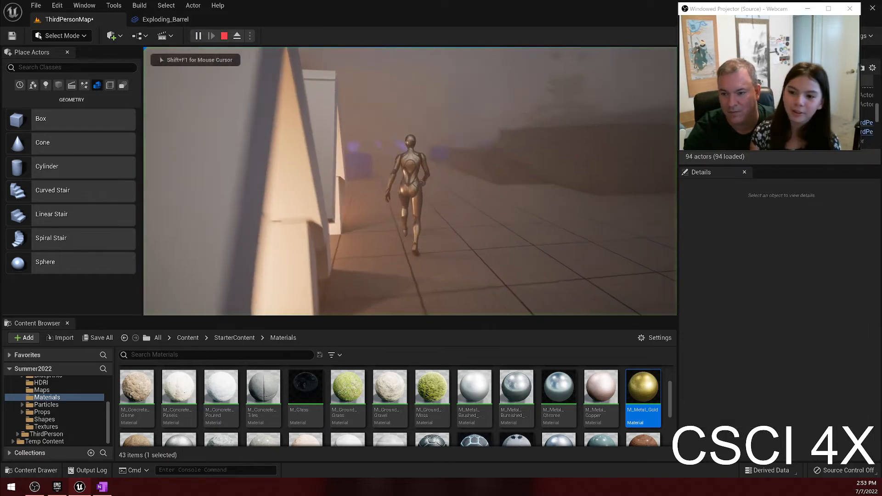
pyautogui.press('w')
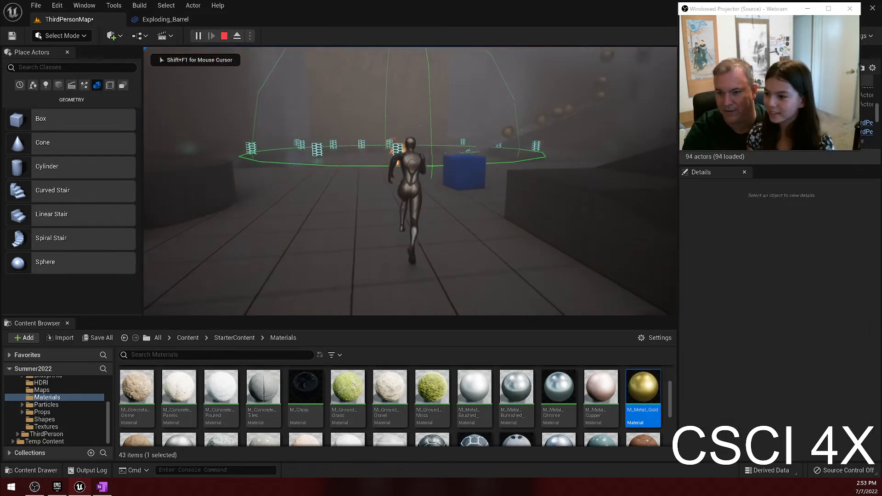
pyautogui.press('d')
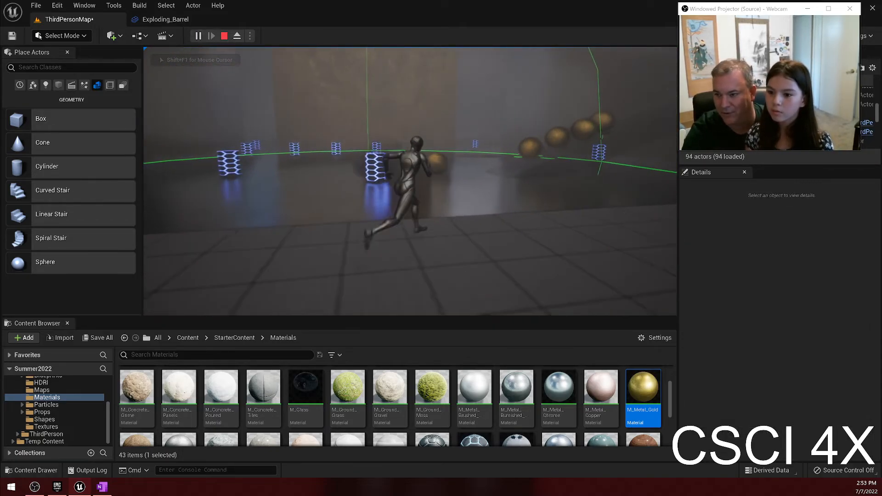
pyautogui.press('w')
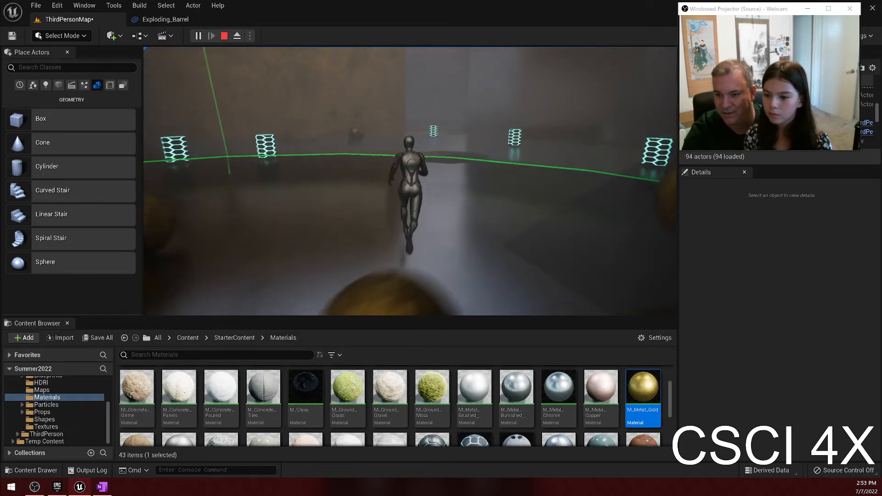
pyautogui.press('w')
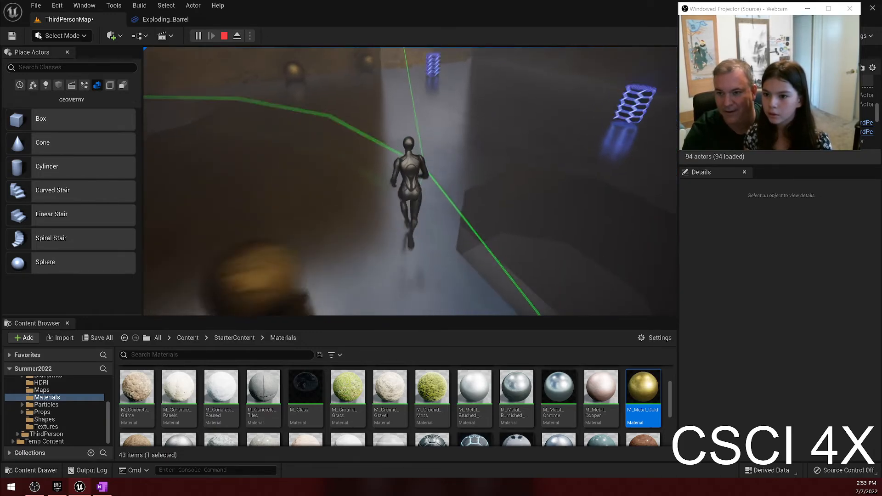
pyautogui.press('w')
pyautogui.press('w')
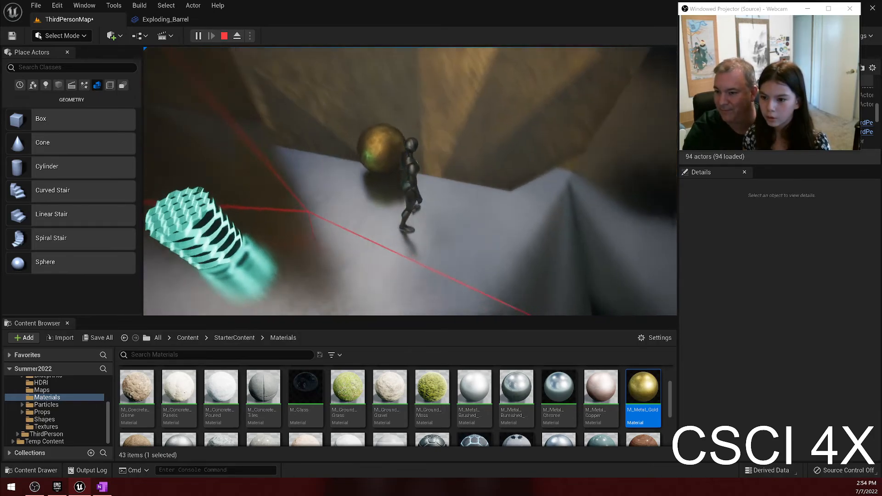
pyautogui.press('s')
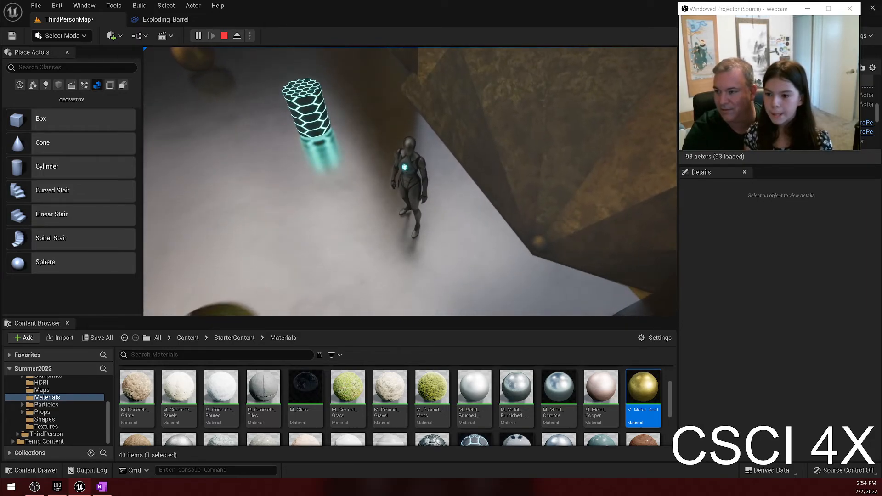
pyautogui.press('w')
pyautogui.press('w')
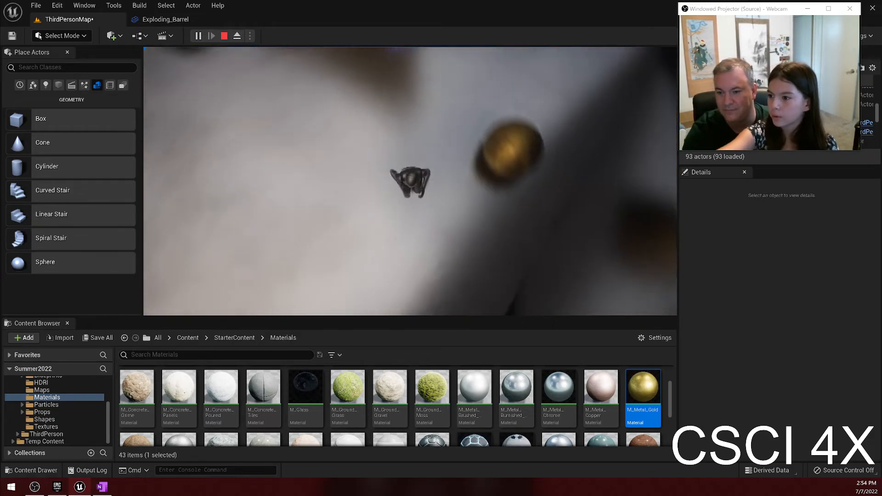
pyautogui.press('w')
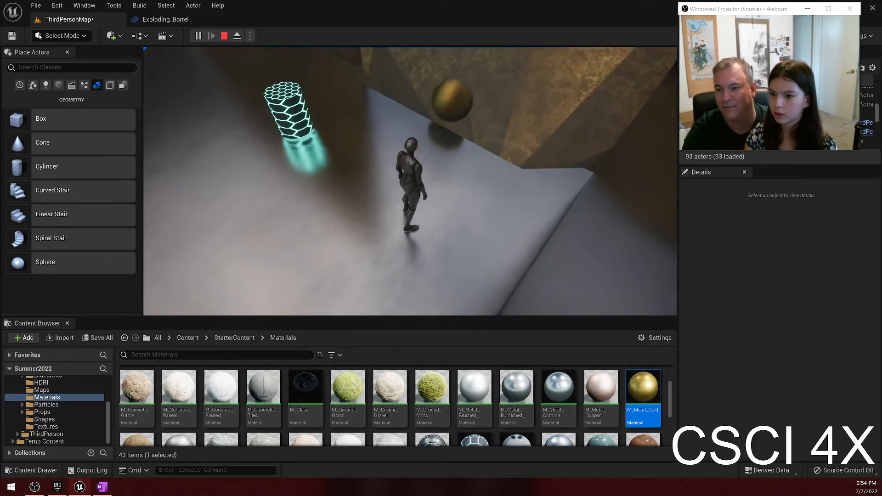
pyautogui.press('Escape')
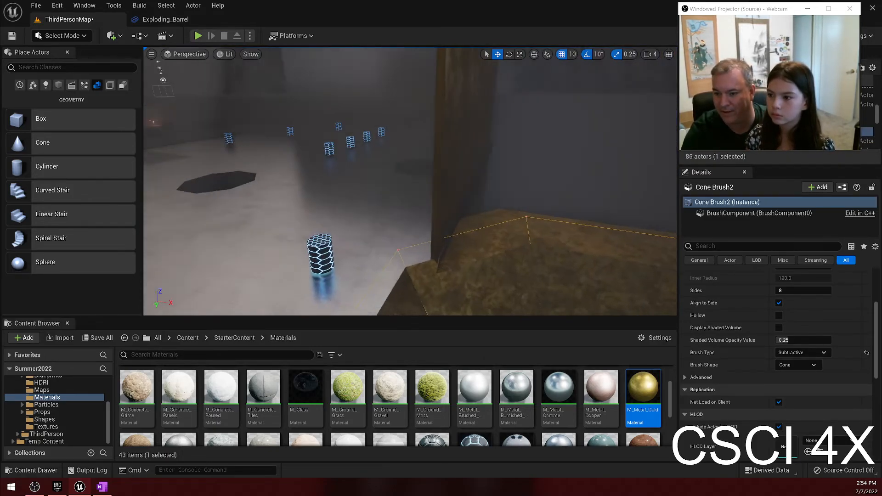
# Place a Trigger Box actor at the opening between the room and the gold cone pit
pyautogui.moveTo(456, 178); pyautogui.dragTo(285, 221, button='right')
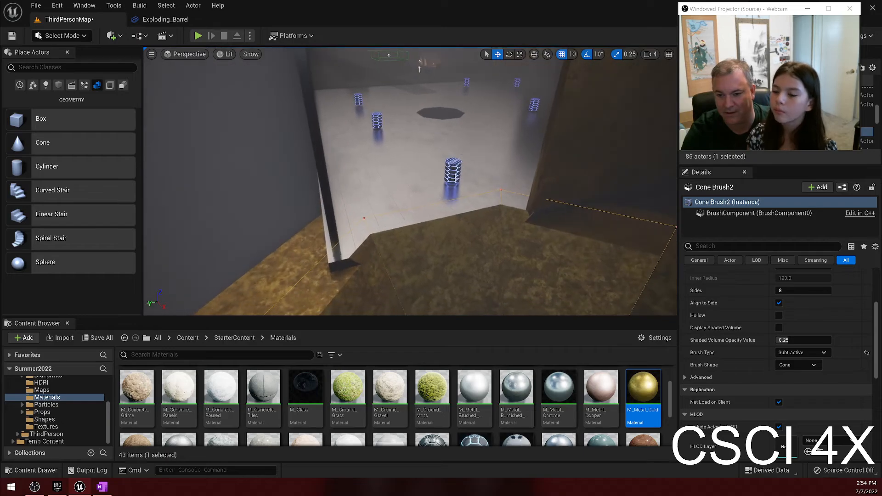
pyautogui.click(32, 85)
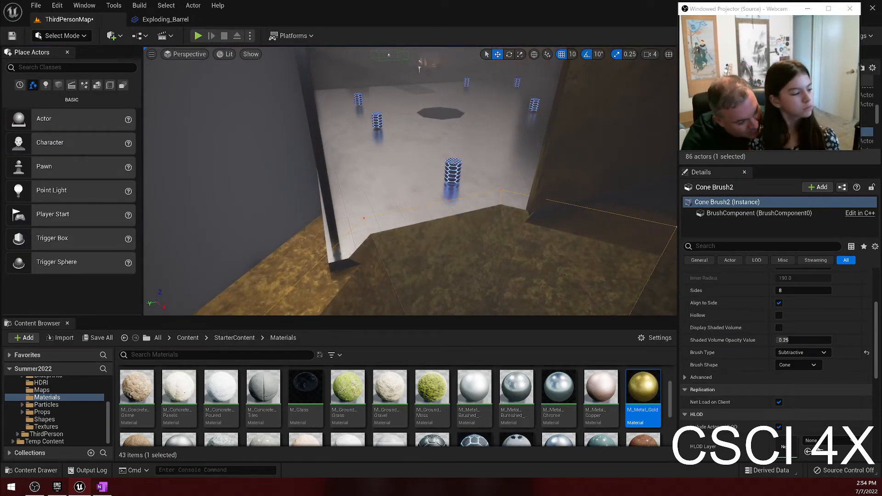
pyautogui.click(57, 88)
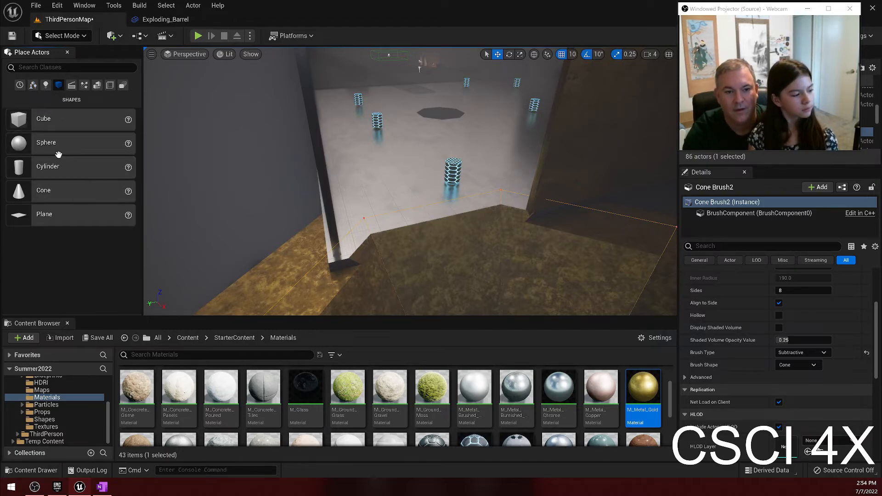
pyautogui.click(85, 85)
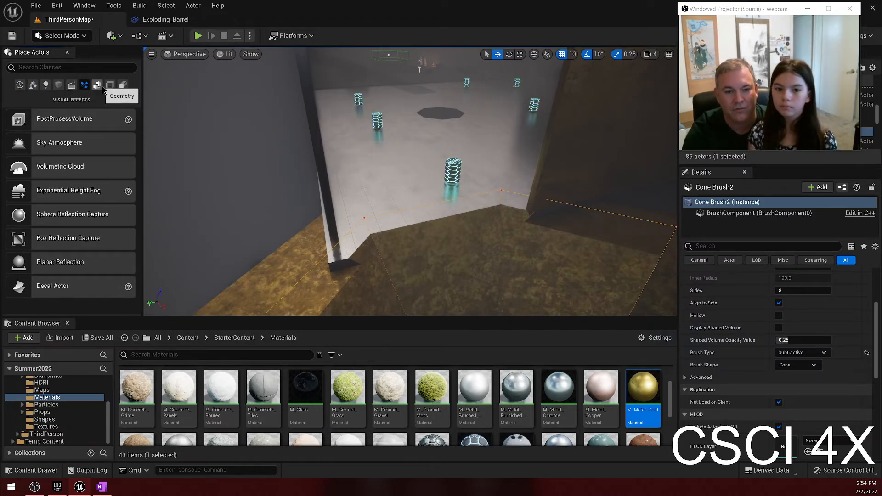
pyautogui.click(33, 86)
pyautogui.moveTo(73, 234); pyautogui.dragTo(205, 246)
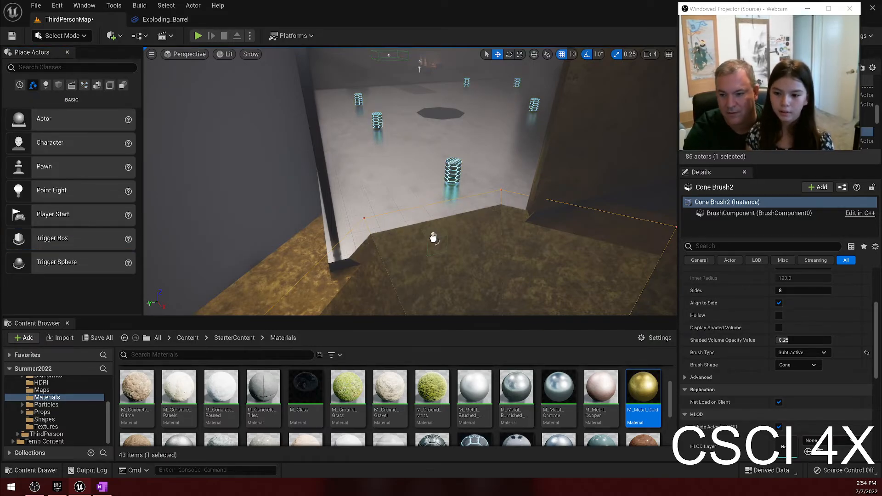
pyautogui.moveTo(434, 238); pyautogui.dragTo(436, 238)
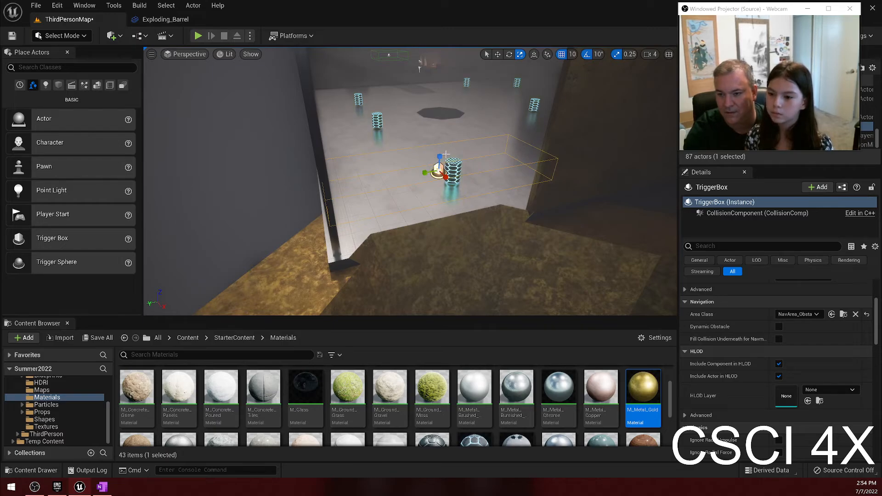
# Enlarge the trigger box to an extent of about 125 × 365 × 250 and shift it sideways to span the pit opening
pyautogui.moveTo(439, 157); pyautogui.dragTo(440, 102)
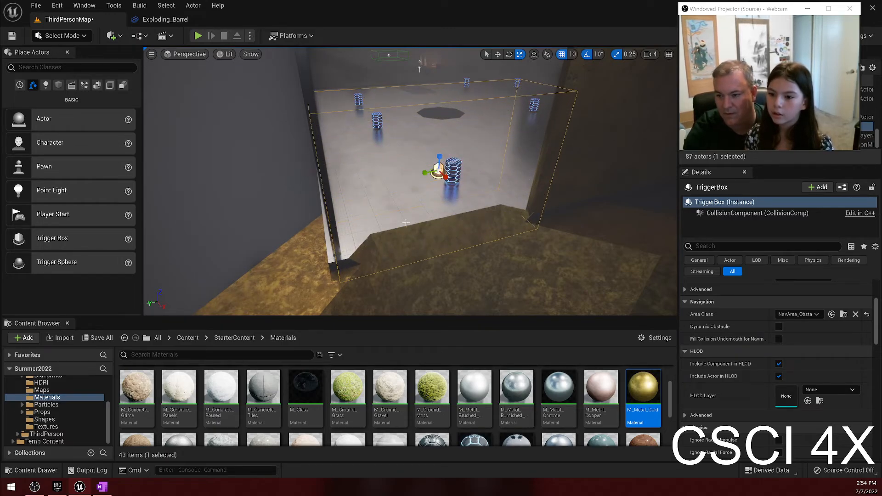
pyautogui.moveTo(449, 295); pyautogui.dragTo(308, 134, button='right')
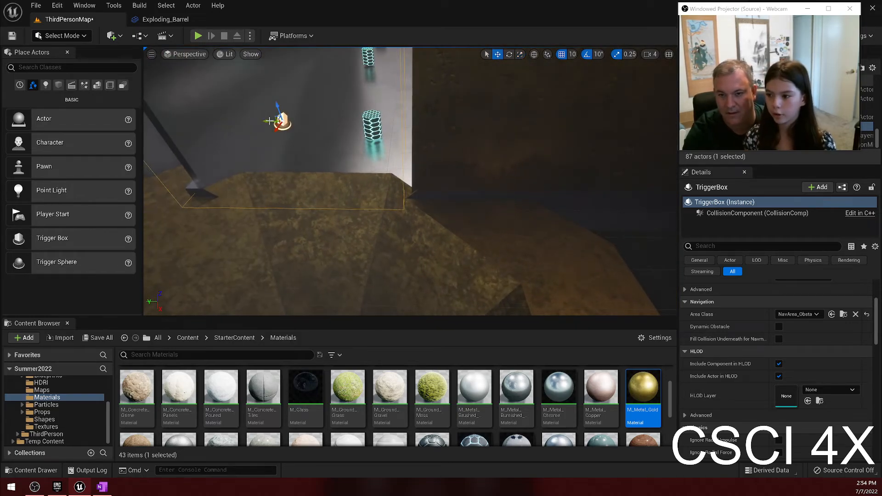
pyautogui.moveTo(269, 121); pyautogui.dragTo(278, 121)
pyautogui.moveTo(269, 134); pyautogui.dragTo(288, 137, button='right')
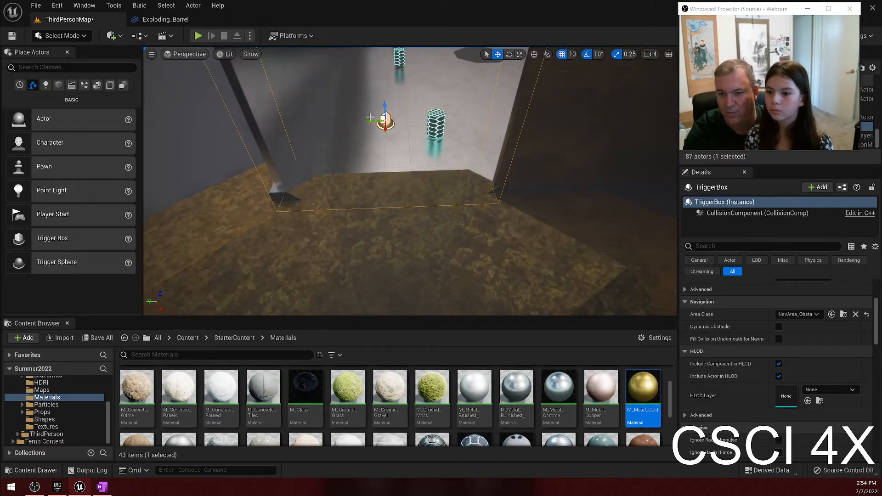
pyautogui.moveTo(369, 123); pyautogui.dragTo(374, 124)
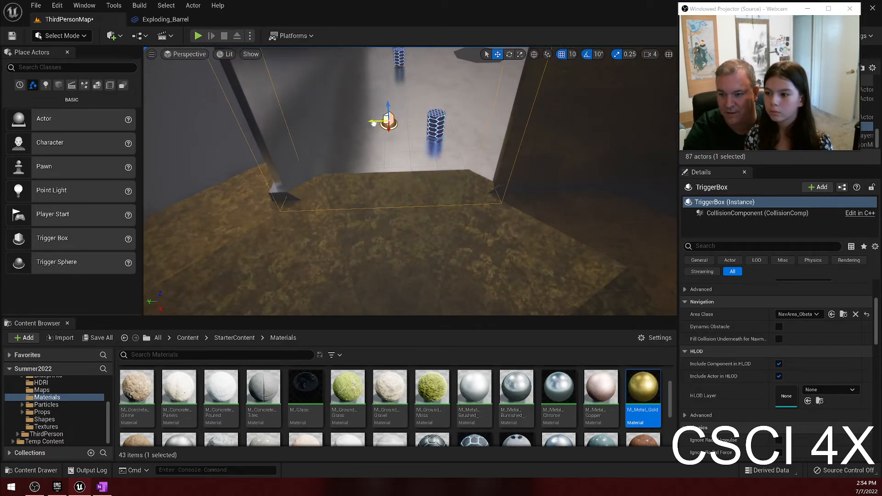
pyautogui.moveTo(373, 124); pyautogui.dragTo(358, 152, button='right')
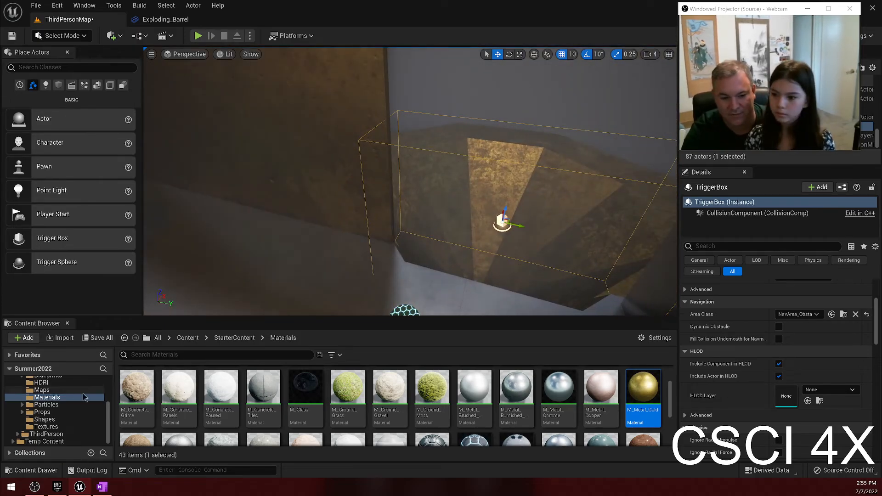
# Convert the trigger box into a TriggerBox subclass blueprint named ScoreZone in the folder containing Exploding_Barrel, and open its Event Graph
pyautogui.scroll(3, 60, 405)
pyautogui.click(63, 397)
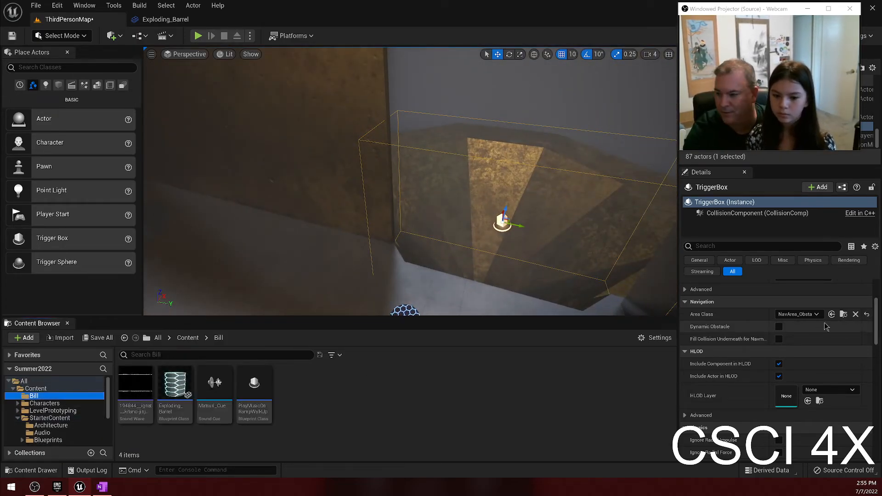
pyautogui.scroll(3, 836, 289)
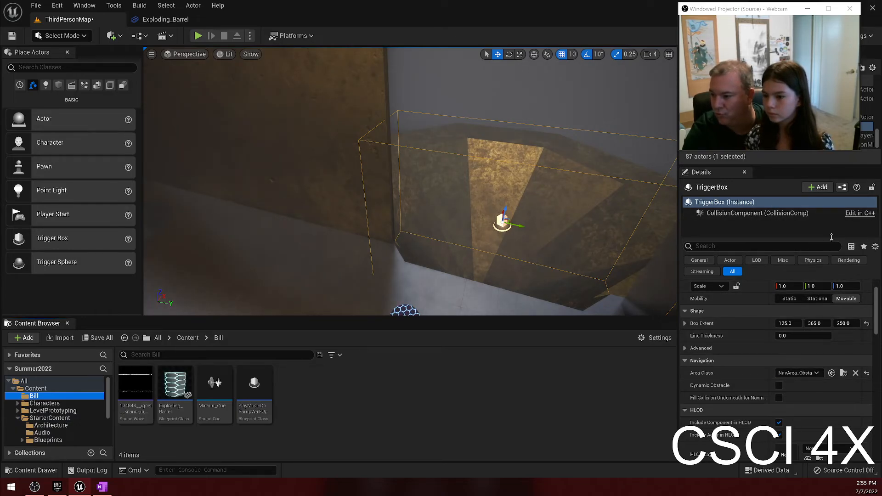
pyautogui.click(842, 187)
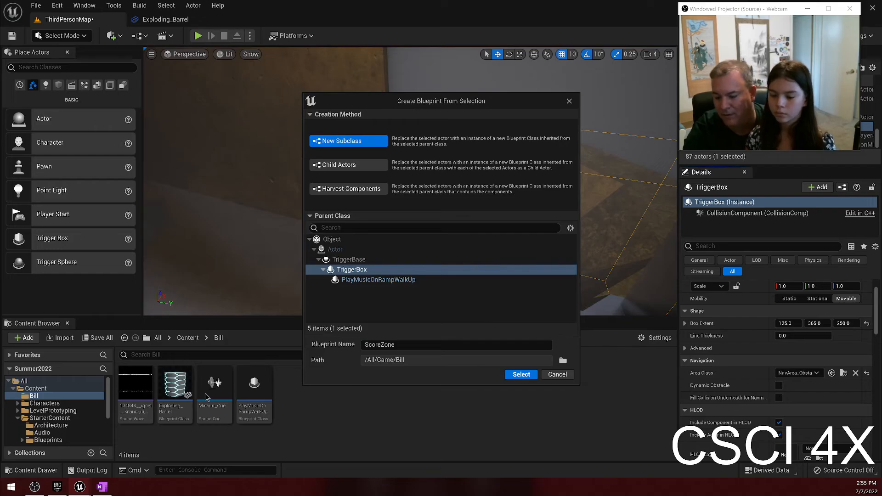
pyautogui.click(521, 375)
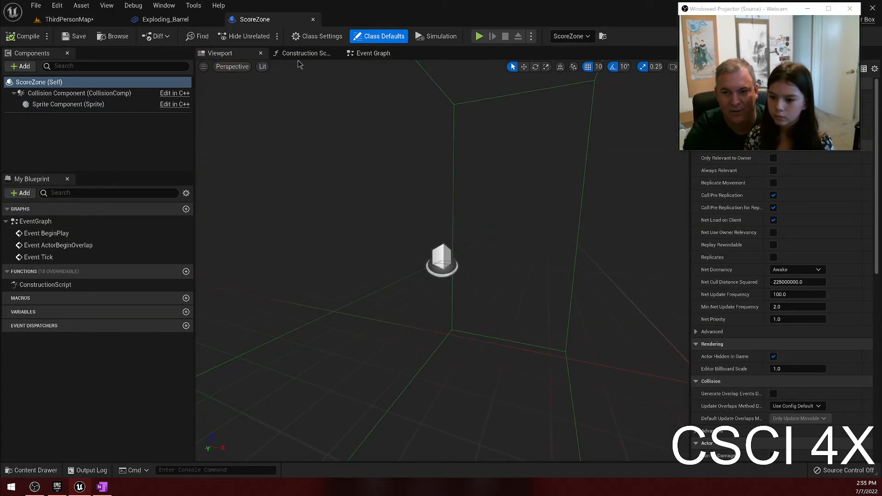
pyautogui.click(373, 53)
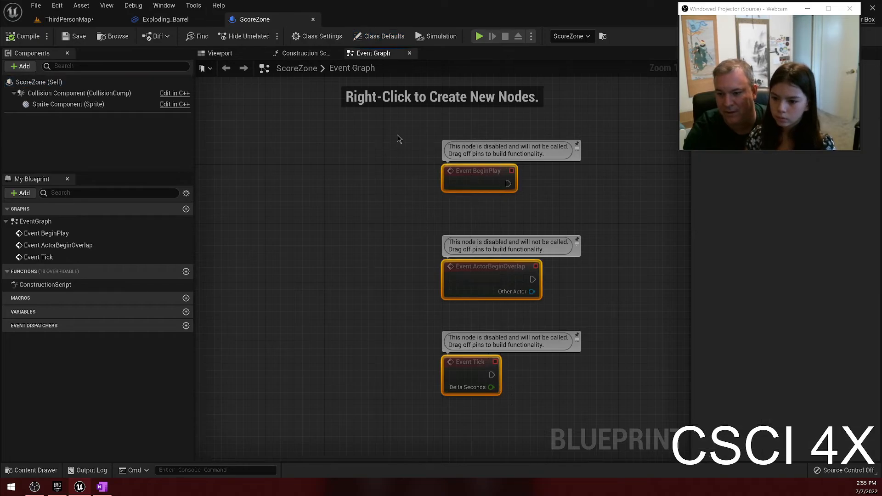